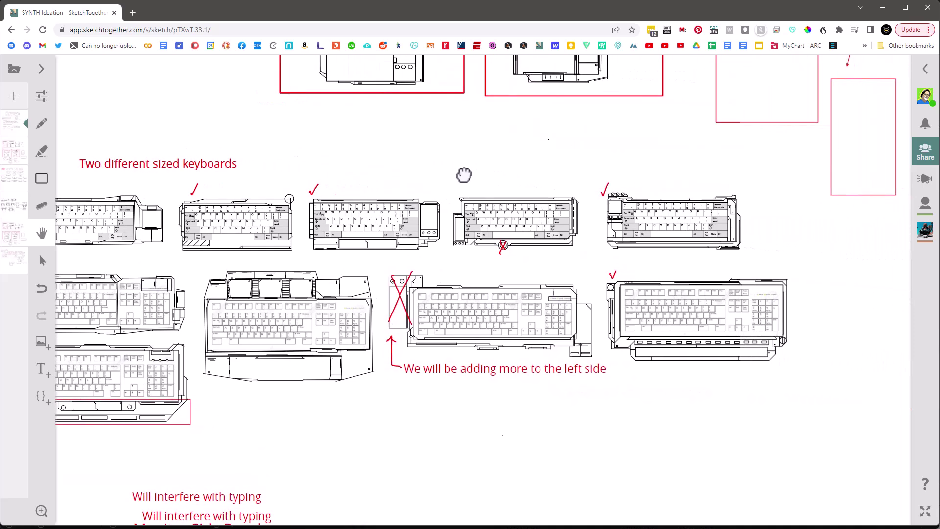
- Look over the keyboard layouts, shape ideas, Monitor Side Panel, Keyboard Side Panel and Monitor Top Panel sketches on the ideation board
{"action": "scroll", "coordinate": [561, 400], "scroll_direction": "down", "scroll_amount": 6}
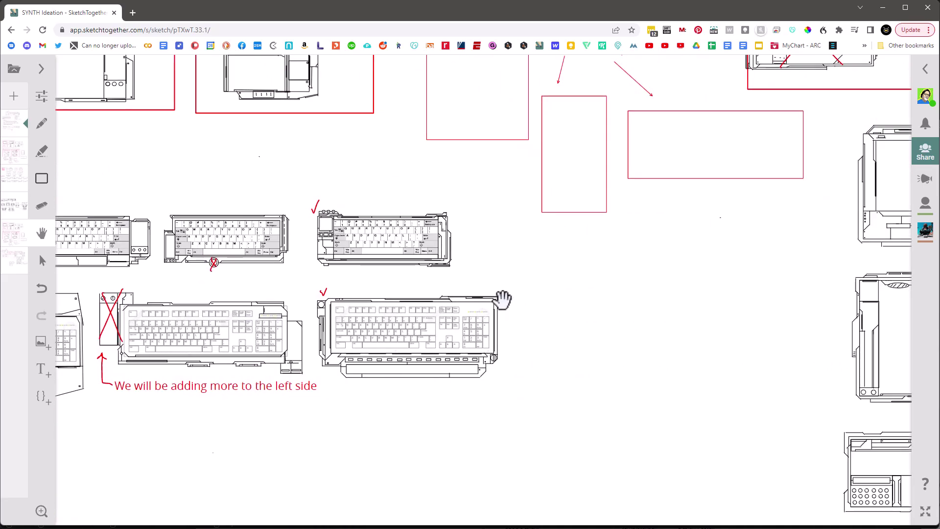
{"action": "scroll", "coordinate": [647, 308], "scroll_direction": "up", "scroll_amount": 4}
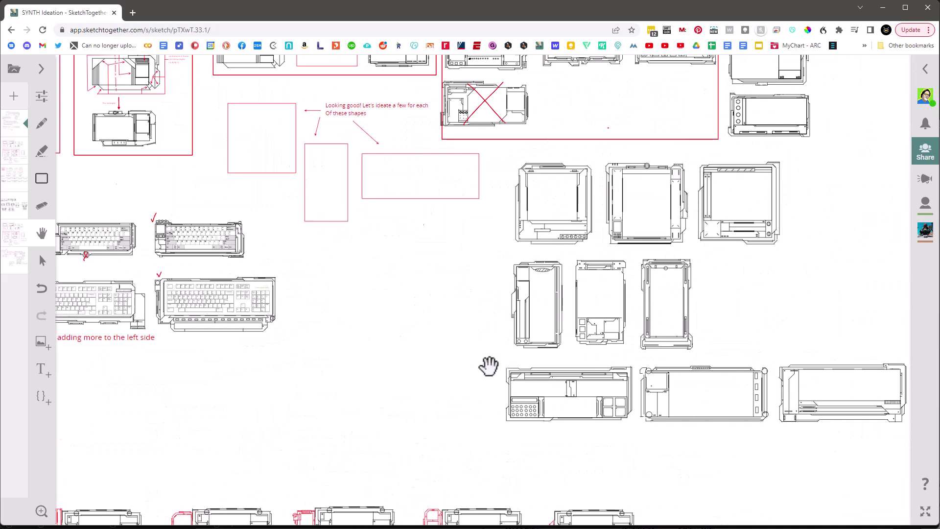
{"action": "scroll", "coordinate": [490, 368], "scroll_direction": "down", "scroll_amount": 3}
{"action": "mouse_move", "coordinate": [472, 371]}
{"action": "left_mouse_down"}
{"action": "mouse_move", "coordinate": [607, 268]}
{"action": "mouse_move", "coordinate": [646, 218]}
{"action": "left_mouse_up"}
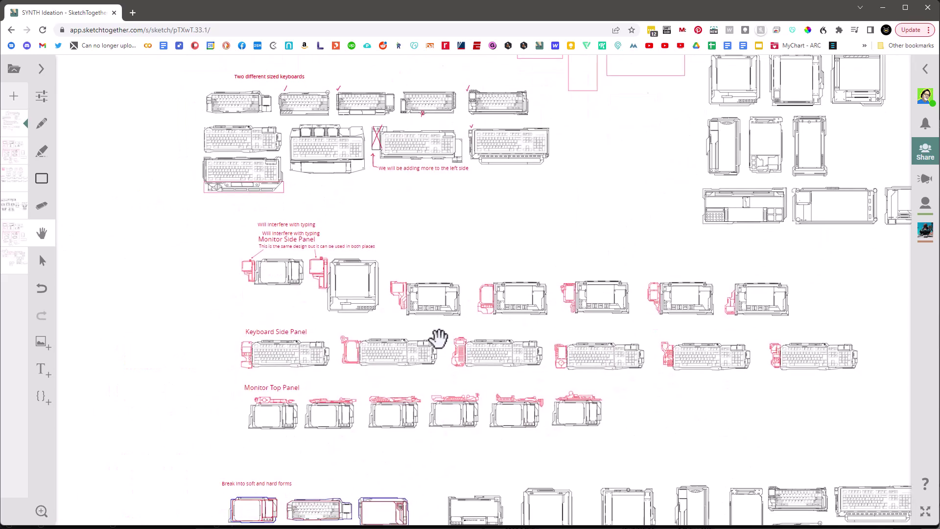
{"action": "scroll", "coordinate": [439, 339], "scroll_direction": "up", "scroll_amount": 5}
{"action": "left_click_drag", "start_coordinate": [310, 304], "coordinate": [411, 295]}
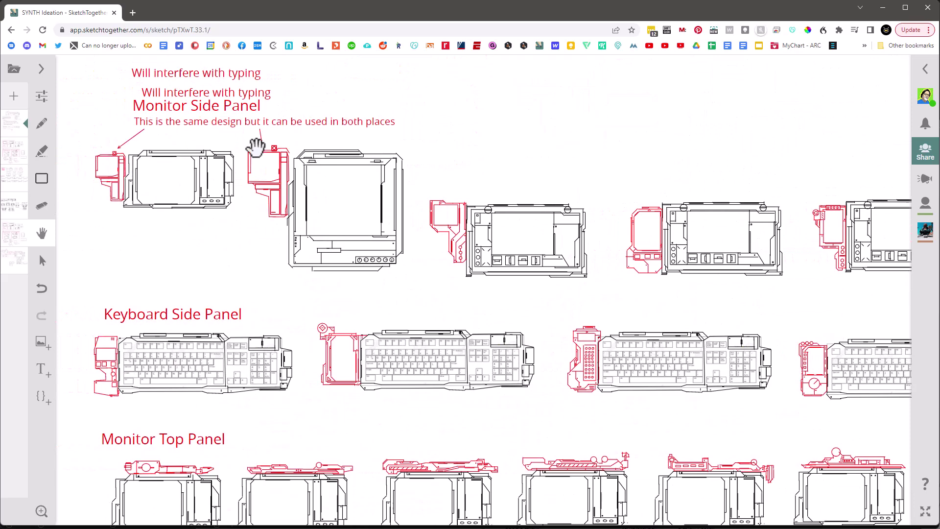
{"action": "left_click_drag", "start_coordinate": [505, 292], "coordinate": [487, 250]}
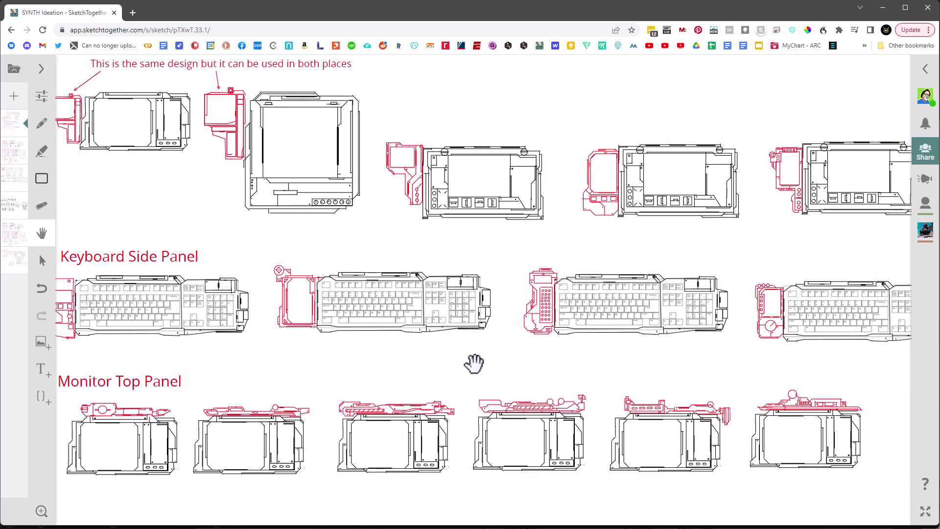
{"action": "scroll", "coordinate": [500, 363], "scroll_direction": "down", "scroll_amount": 3}
{"action": "scroll", "coordinate": [521, 342], "scroll_direction": "down", "scroll_amount": 2}
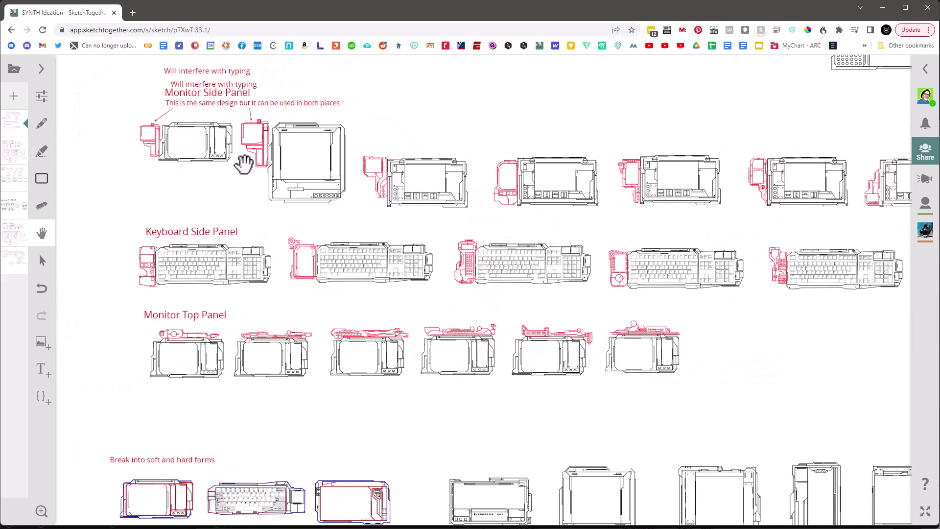
{"action": "left_click_drag", "start_coordinate": [596, 417], "coordinate": [596, 357]}
{"action": "scroll", "coordinate": [594, 365], "scroll_direction": "up", "scroll_amount": 5}
{"action": "scroll", "coordinate": [594, 365], "scroll_direction": "down", "scroll_amount": 5}
{"action": "left_click_drag", "start_coordinate": [547, 393], "coordinate": [596, 338]}
{"action": "scroll", "coordinate": [553, 389], "scroll_direction": "up", "scroll_amount": 4}
{"action": "scroll", "coordinate": [561, 391], "scroll_direction": "down", "scroll_amount": 3}
{"action": "mouse_move", "coordinate": [561, 391]}
{"action": "left_mouse_down"}
{"action": "mouse_move", "coordinate": [422, 277]}
{"action": "mouse_move", "coordinate": [392, 268]}
{"action": "left_mouse_up"}
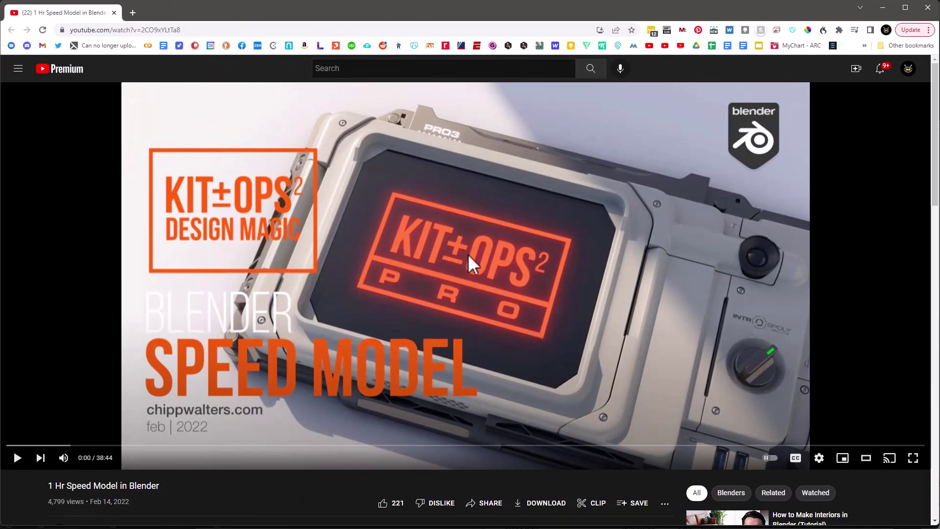
- On YouTube, play the 1 Hr Speed Model in Blender video muted from about 5:05 and skim forward to about 7:13
{"action": "mouse_move", "coordinate": [69, 446]}
{"action": "left_mouse_down"}
{"action": "mouse_move", "coordinate": [58, 446]}
{"action": "mouse_move", "coordinate": [153, 452]}
{"action": "mouse_move", "coordinate": [127, 455]}
{"action": "left_mouse_up"}
{"action": "key", "text": "m"}
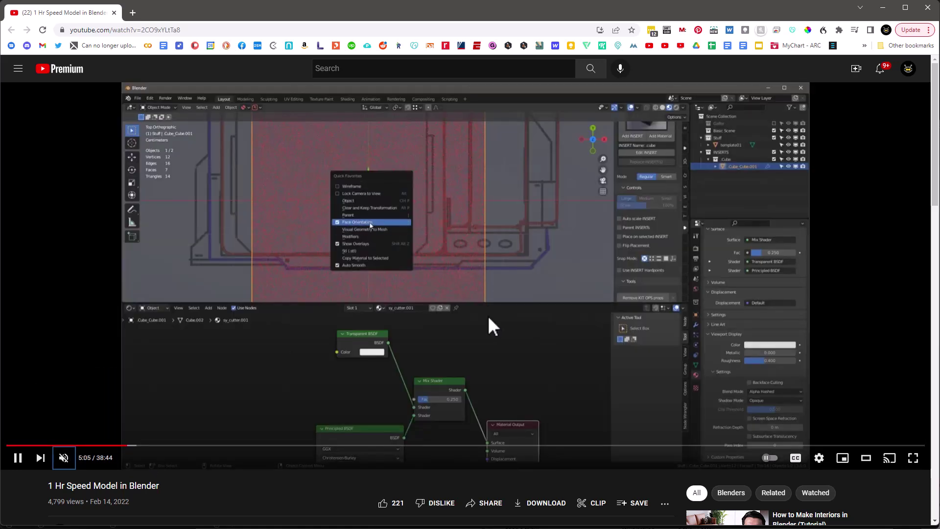
{"action": "key", "text": "Right"}
{"action": "key", "text": "Right"}
{"action": "key", "text": "Right"}
{"action": "key", "text": "Right"}
{"action": "key", "text": "Right"}
{"action": "key", "text": "Right"}
{"action": "key", "text": "Right"}
{"action": "key", "text": "Right"}
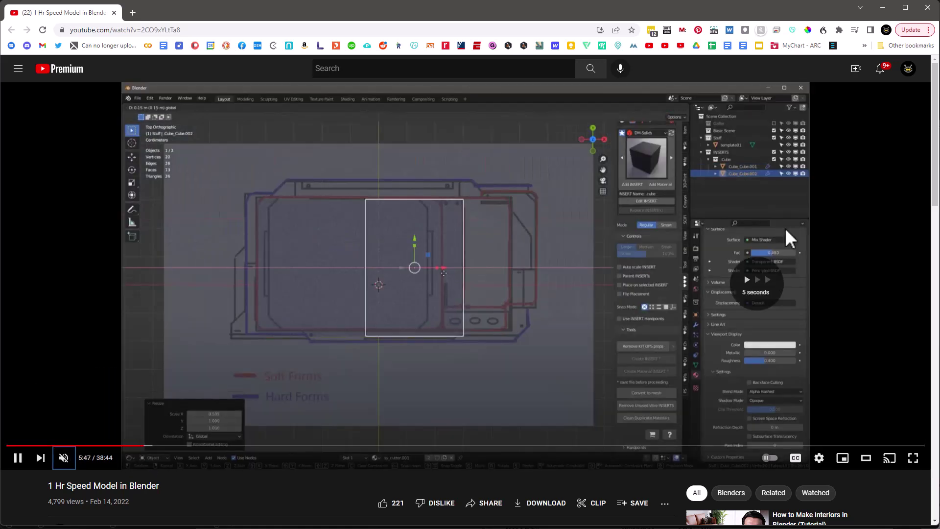
{"action": "key", "text": "Right"}
{"action": "key", "text": "Right"}
{"action": "key", "text": "Right"}
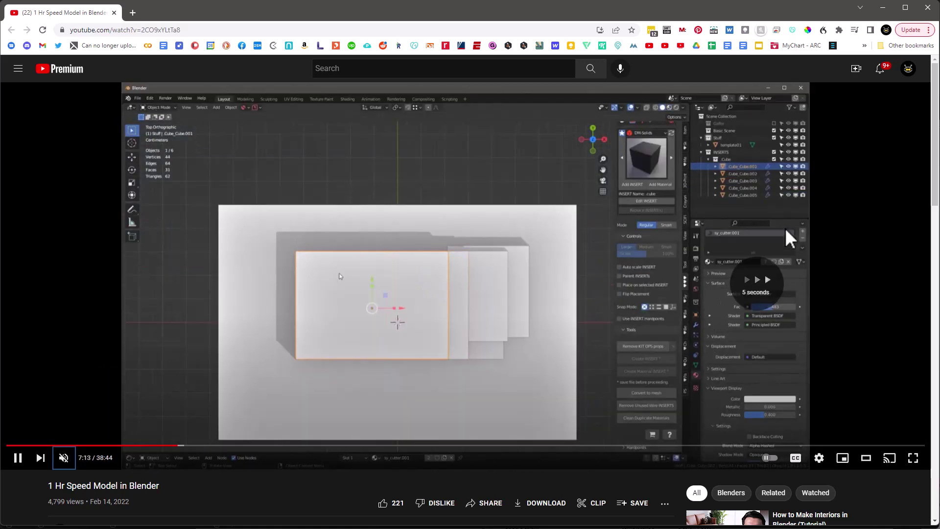
- Jump ahead to about the 17-minute mark of the modeling video and skim its second half
{"action": "left_click_drag", "start_coordinate": [234, 446], "coordinate": [405, 458]}
{"action": "key", "text": "Right"}
{"action": "key", "text": "Right"}
{"action": "key", "text": "Right"}
{"action": "key", "text": "Right"}
{"action": "key", "text": "Right"}
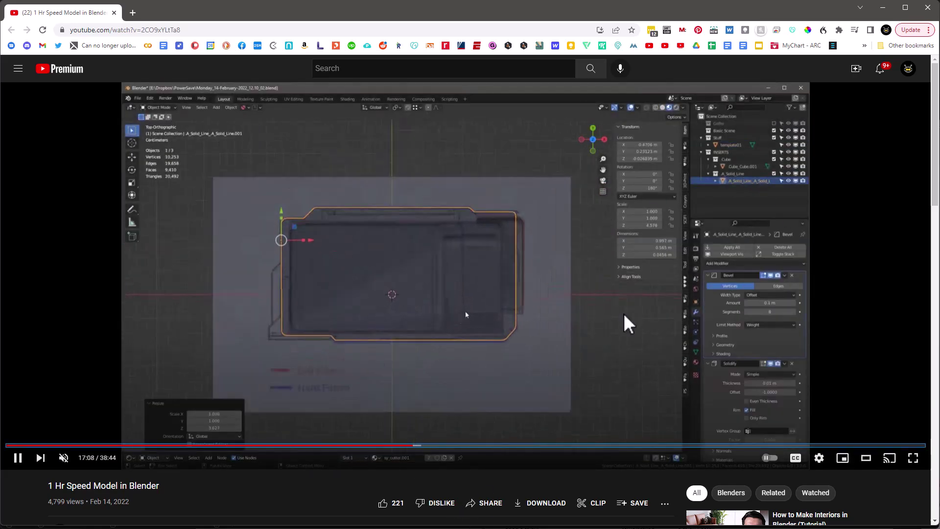
{"action": "left_click_drag", "start_coordinate": [420, 456], "coordinate": [572, 448]}
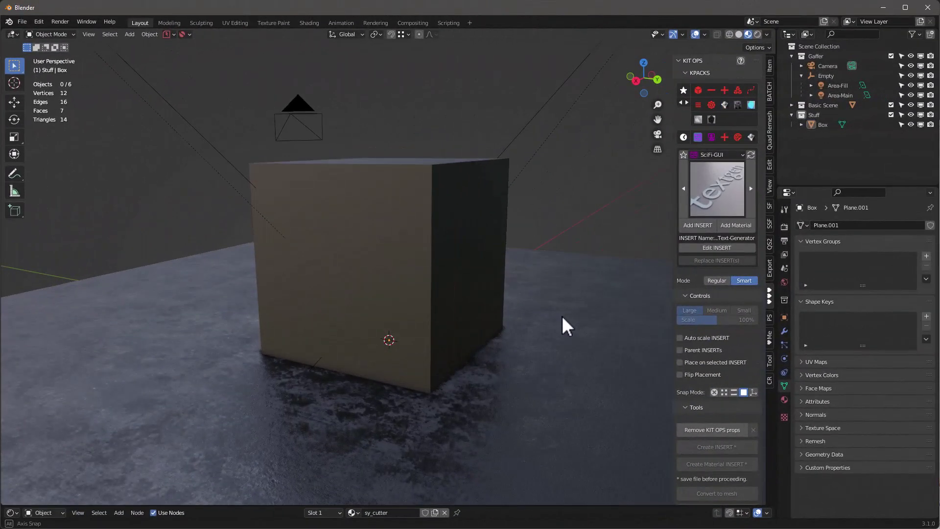
- In Blender, delete the large box from the scene
{"action": "middle_click_drag", "start_coordinate": [562, 315], "coordinate": [554, 324]}
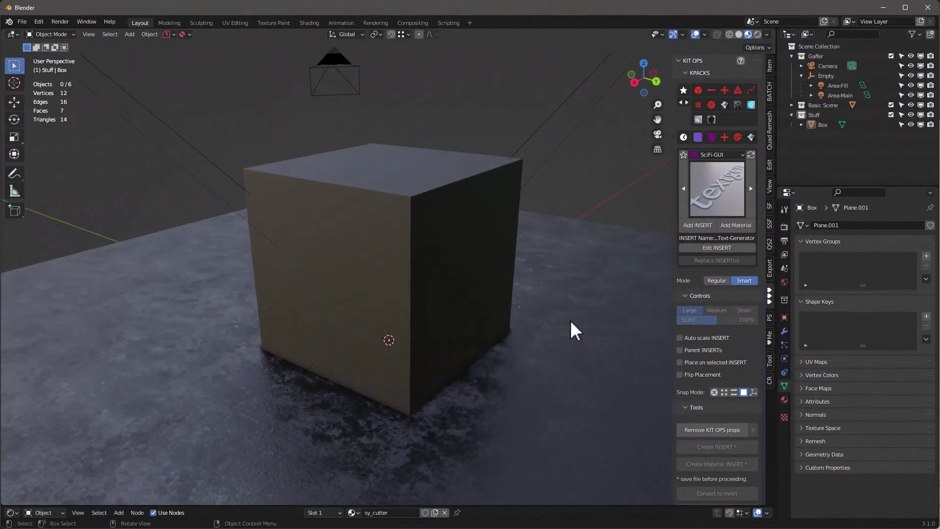
{"action": "scroll", "coordinate": [565, 310], "scroll_direction": "up", "scroll_amount": 2}
{"action": "mouse_move", "coordinate": [565, 310]}
{"action": "middle_mouse_down"}
{"action": "mouse_move", "coordinate": [530, 325]}
{"action": "mouse_move", "coordinate": [575, 302]}
{"action": "mouse_move", "coordinate": [560, 294]}
{"action": "middle_mouse_up"}
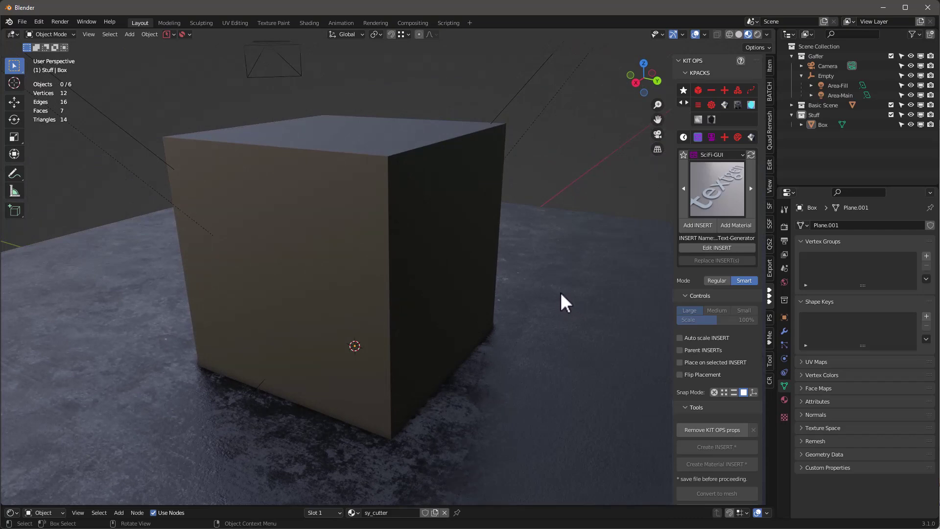
{"action": "middle_click_drag", "start_coordinate": [566, 292], "coordinate": [593, 284]}
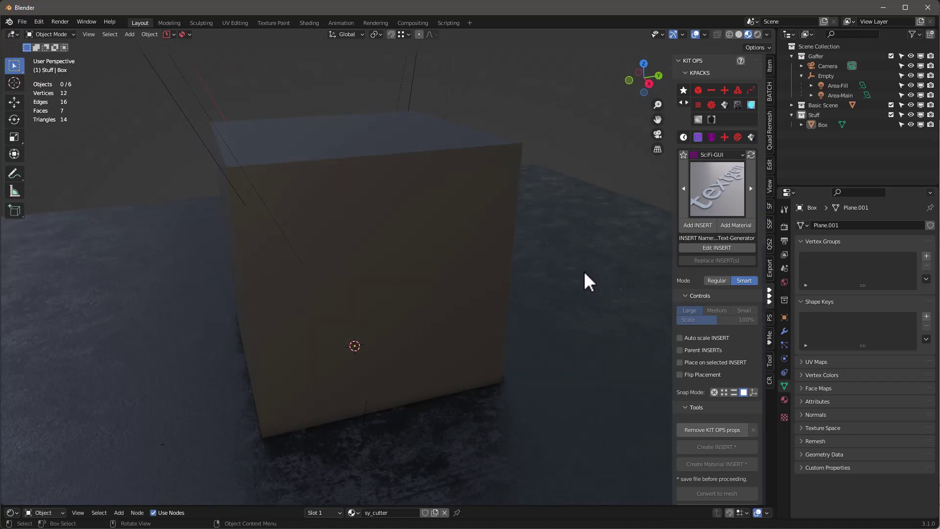
{"action": "middle_click_drag", "start_coordinate": [577, 220], "coordinate": [439, 229]}
{"action": "left_click", "coordinate": [466, 208]}
{"action": "key", "text": "x"}
{"action": "left_click", "coordinate": [469, 203]}
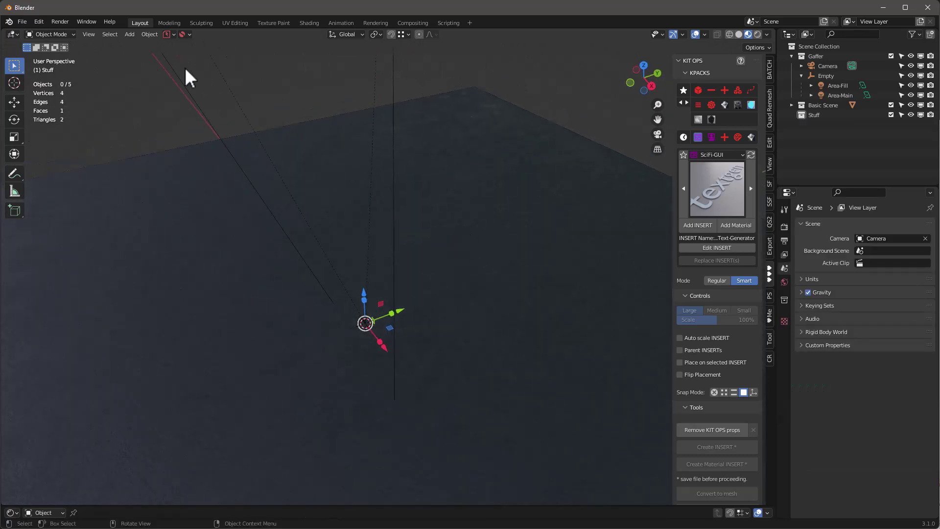
- Open the add-on preferences, expand KIT OPS, and enlarge the window to show the full file paths list
{"action": "left_click", "coordinate": [39, 22]}
{"action": "left_click", "coordinate": [80, 163]}
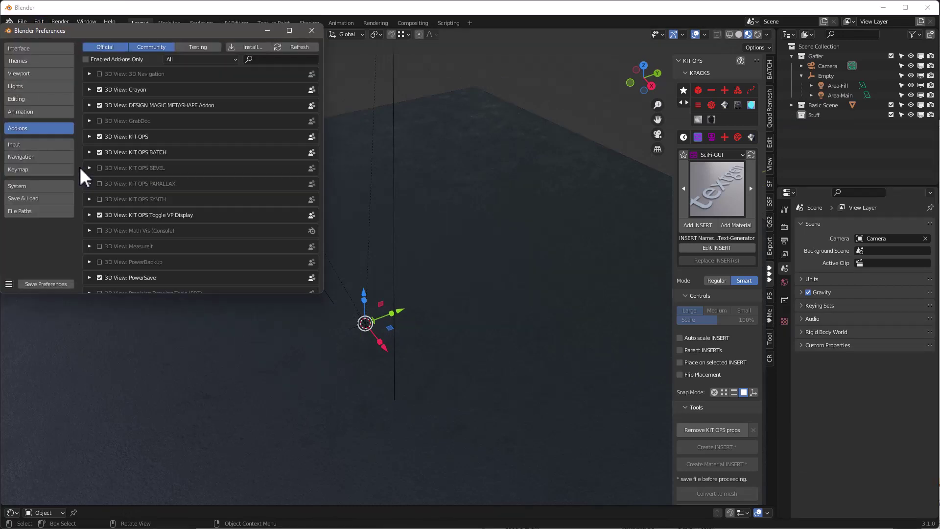
{"action": "left_click", "coordinate": [90, 136]}
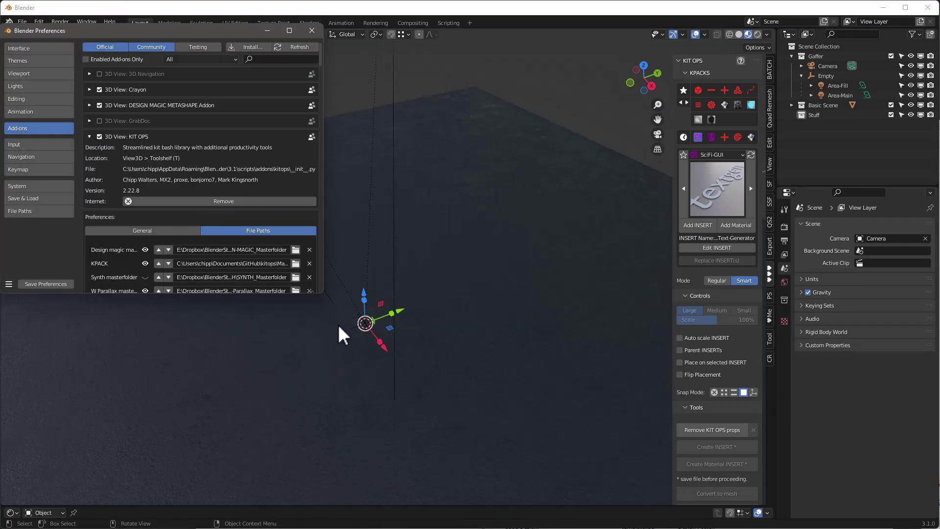
{"action": "left_click_drag", "start_coordinate": [331, 299], "coordinate": [383, 463]}
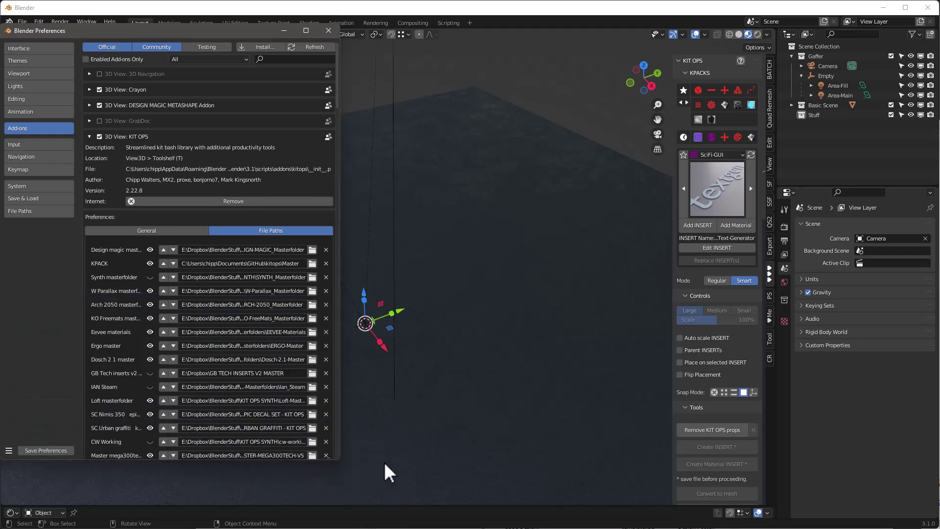
{"action": "left_click_drag", "start_coordinate": [340, 384], "coordinate": [420, 377]}
{"action": "scroll", "coordinate": [377, 394], "scroll_direction": "down", "scroll_amount": 5}
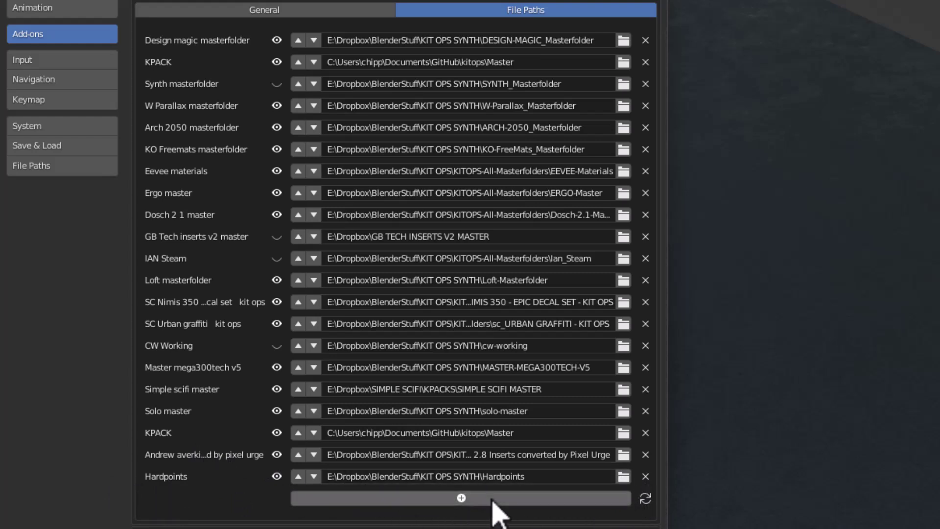
- Add a KIT OPS library path to E:\Dropbox\BlenderStuff\KIT OPS SYNTH\Hardpoints, checking its CyberDeck contents first, and remove the duplicate entry again
{"action": "left_click", "coordinate": [461, 498]}
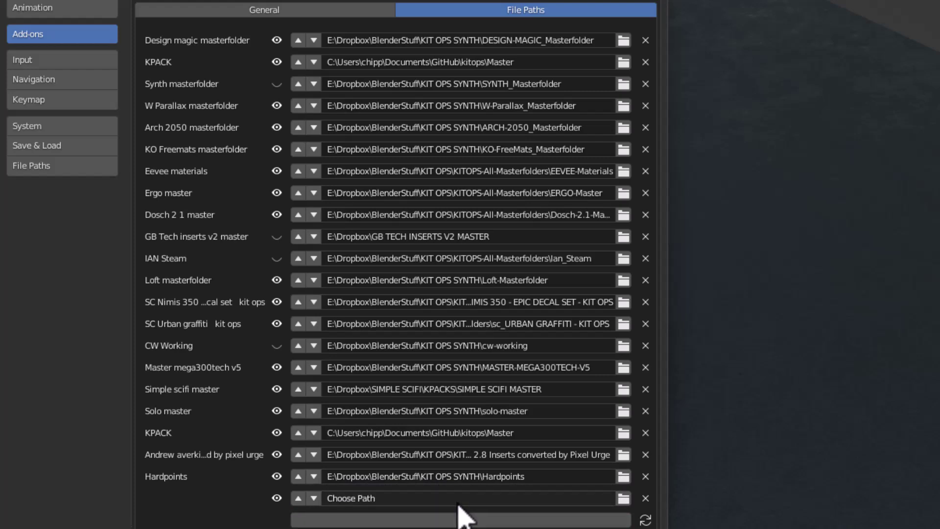
{"action": "left_click", "coordinate": [623, 498]}
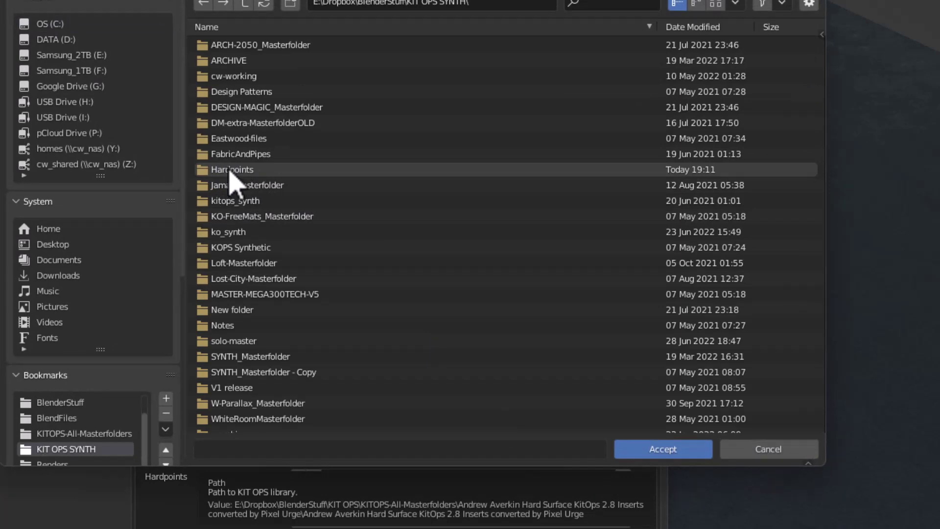
{"action": "left_click", "coordinate": [224, 172]}
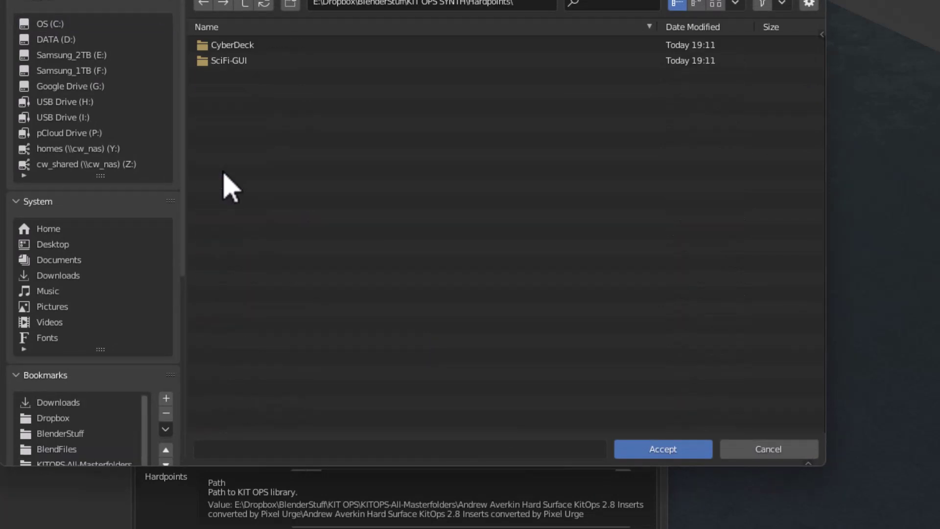
{"action": "left_click", "coordinate": [210, 46]}
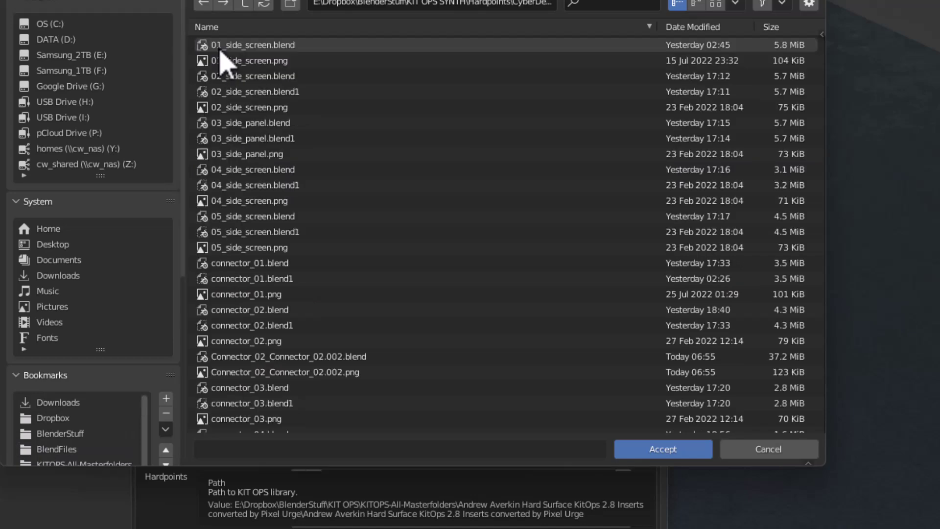
{"action": "left_click", "coordinate": [245, 5]}
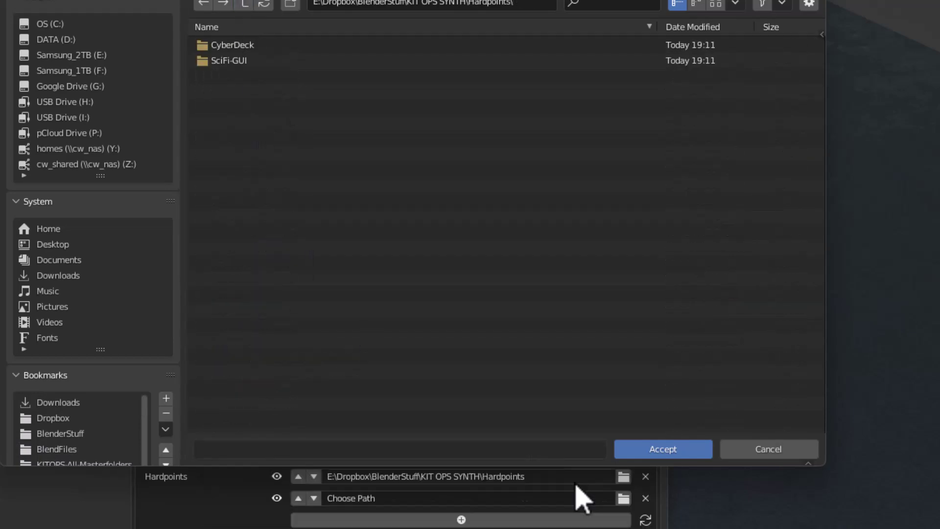
{"action": "left_click", "coordinate": [655, 451]}
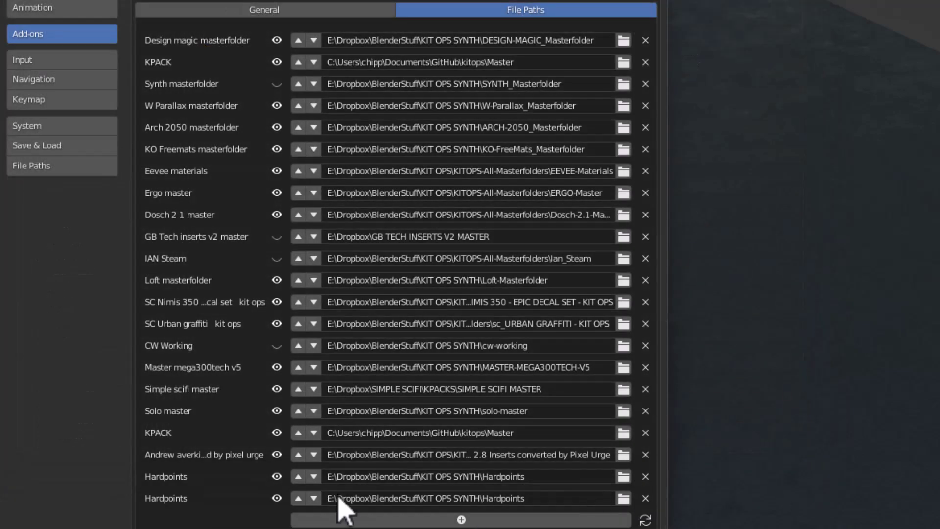
{"action": "left_click", "coordinate": [646, 498]}
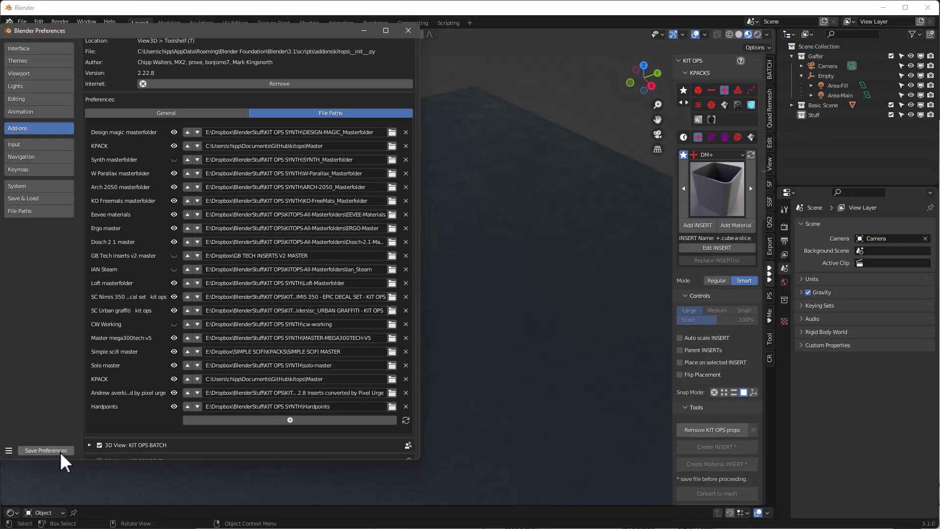
- Save the preferences and close the preferences window
{"action": "left_click", "coordinate": [54, 450]}
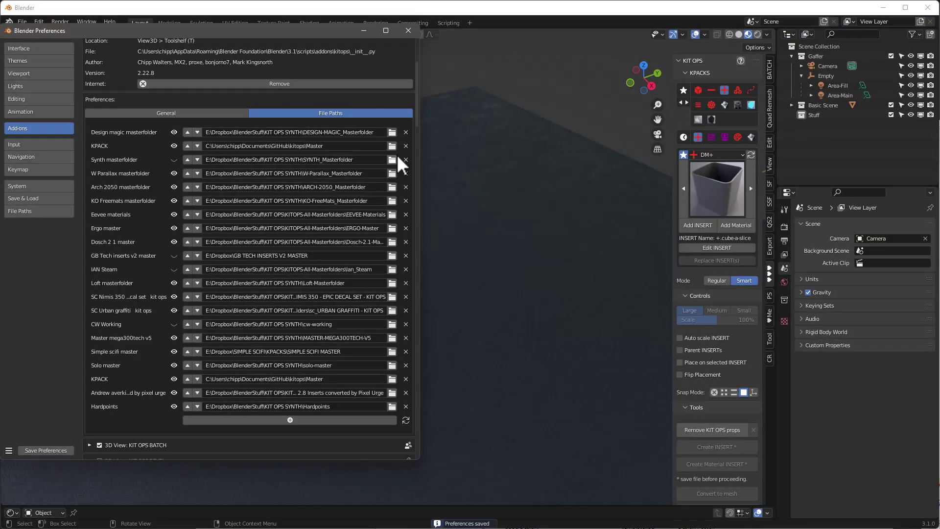
{"action": "left_click", "coordinate": [410, 30]}
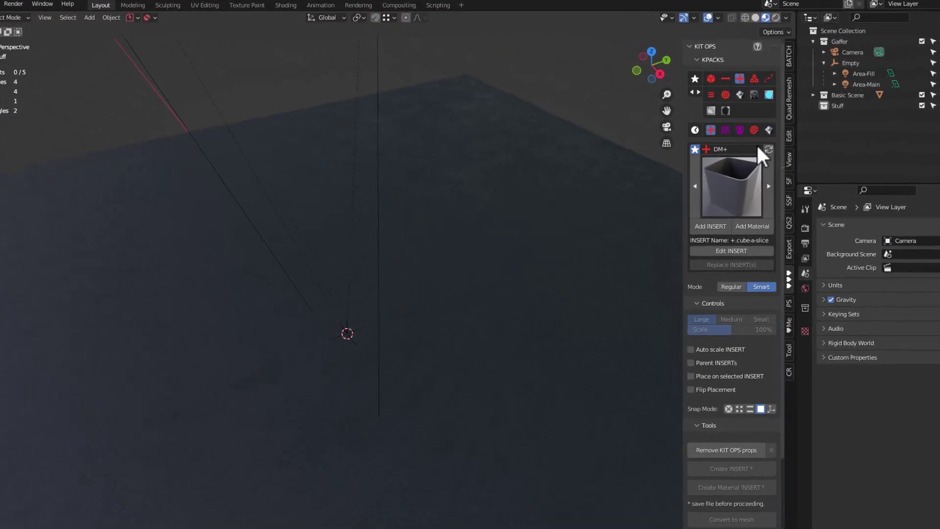
- Look at the INSERT previews of the DM+ KPACK in KIT OPS
{"action": "left_click", "coordinate": [741, 154]}
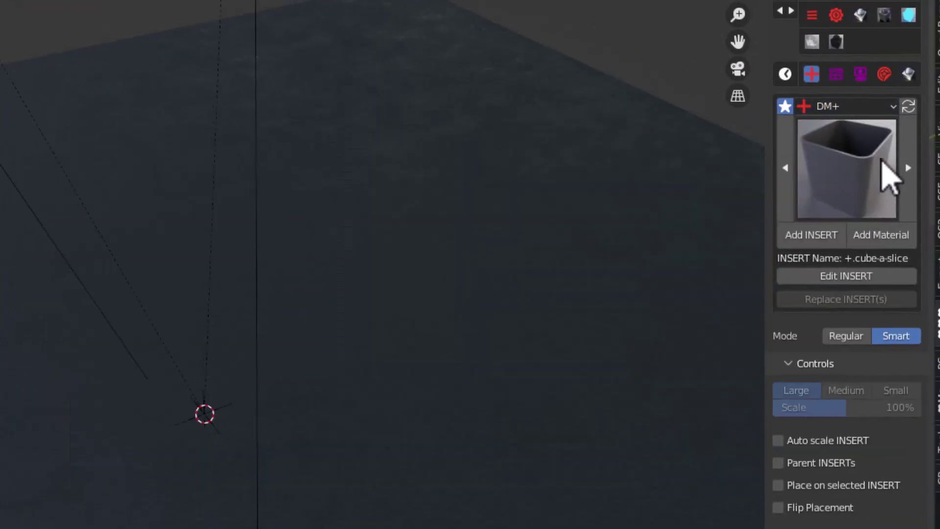
{"action": "left_click", "coordinate": [871, 161]}
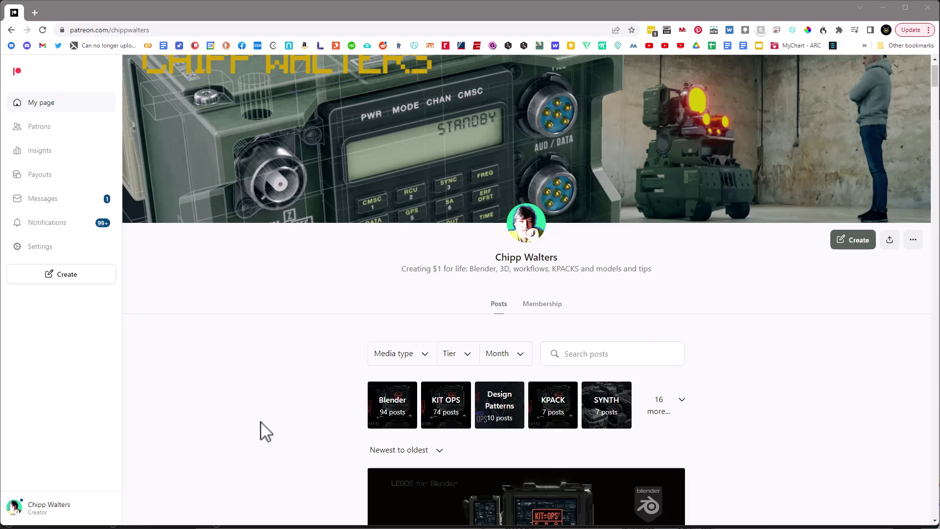
- On the creator's Patreon page, browse the newest posts, including the KIT OPS: HARDPOINTS Edition announcement
{"action": "scroll", "coordinate": [266, 431], "scroll_direction": "down", "scroll_amount": 5}
{"action": "scroll", "coordinate": [269, 430], "scroll_direction": "down", "scroll_amount": 5}
{"action": "scroll", "coordinate": [281, 430], "scroll_direction": "down", "scroll_amount": 9}
{"action": "scroll", "coordinate": [300, 395], "scroll_direction": "up", "scroll_amount": 12}
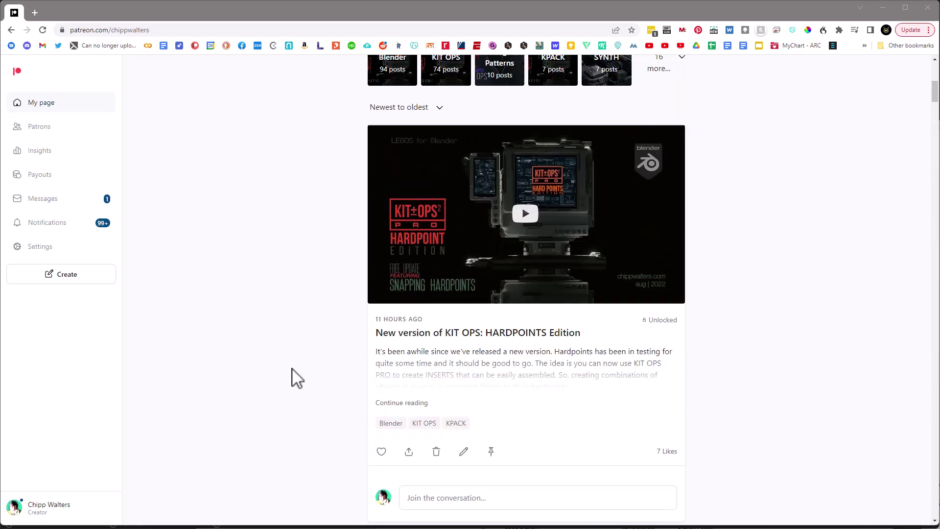
{"action": "scroll", "coordinate": [297, 377], "scroll_direction": "up", "scroll_amount": 5}
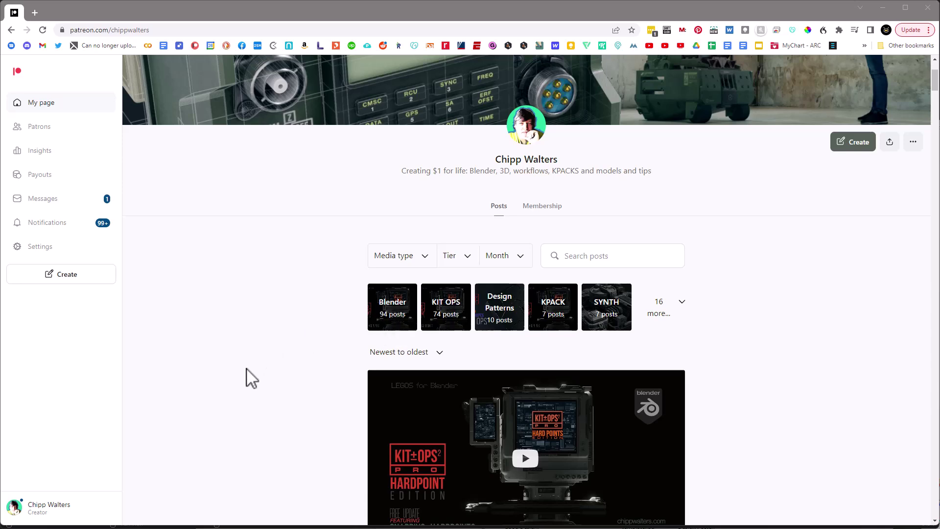
{"action": "scroll", "coordinate": [764, 357], "scroll_direction": "down", "scroll_amount": 10}
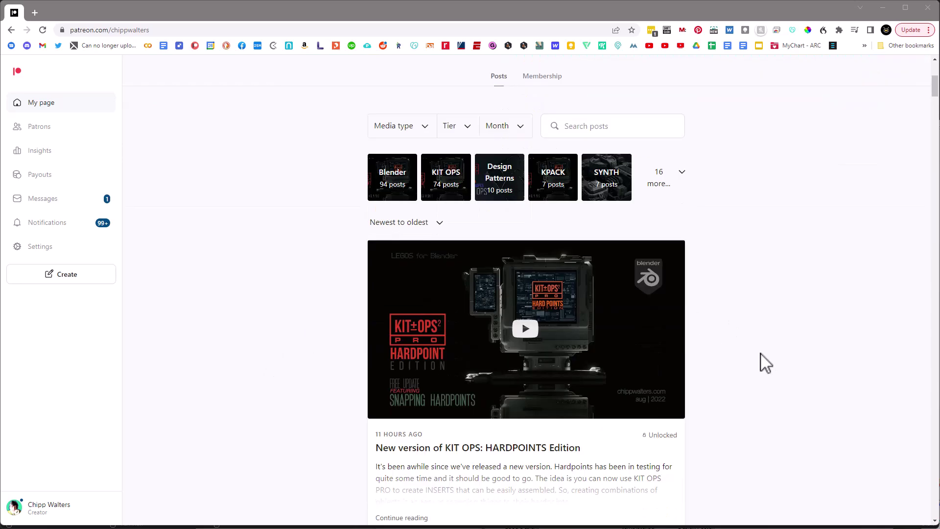
{"action": "scroll", "coordinate": [764, 355], "scroll_direction": "down", "scroll_amount": 15}
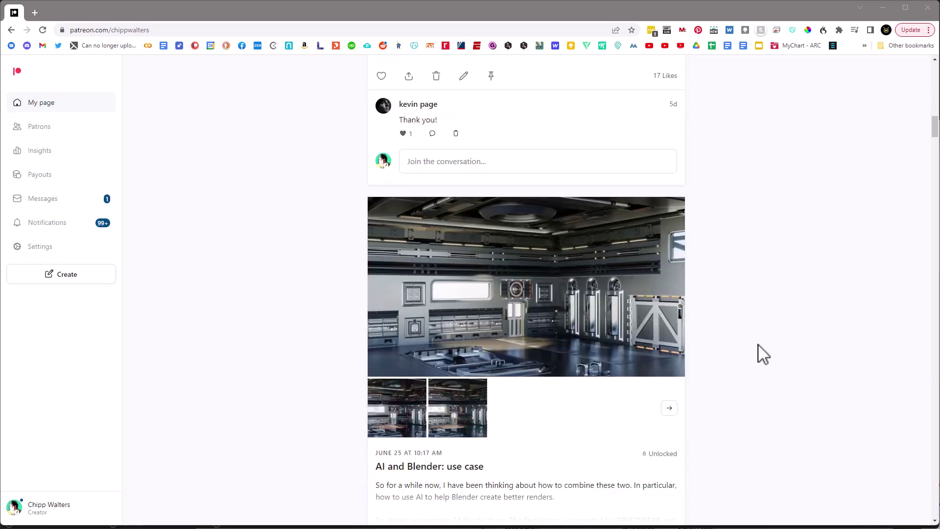
- Browse the older posts on the Patreon page, from AI rendering and the EEVEE course to the sci-fi character poses for KIT OPS
{"action": "scroll", "coordinate": [764, 355], "scroll_direction": "down", "scroll_amount": 3}
{"action": "scroll", "coordinate": [763, 353], "scroll_direction": "down", "scroll_amount": 13}
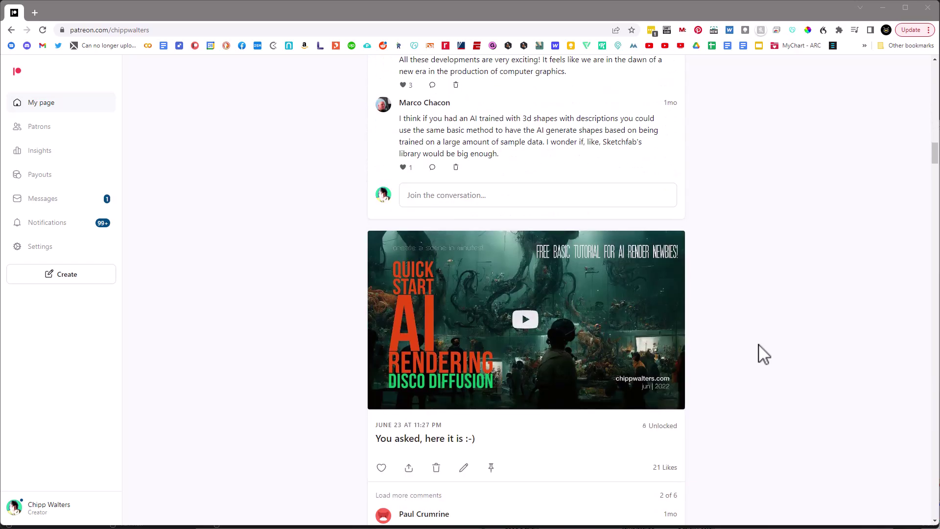
{"action": "scroll", "coordinate": [764, 355], "scroll_direction": "down", "scroll_amount": 13}
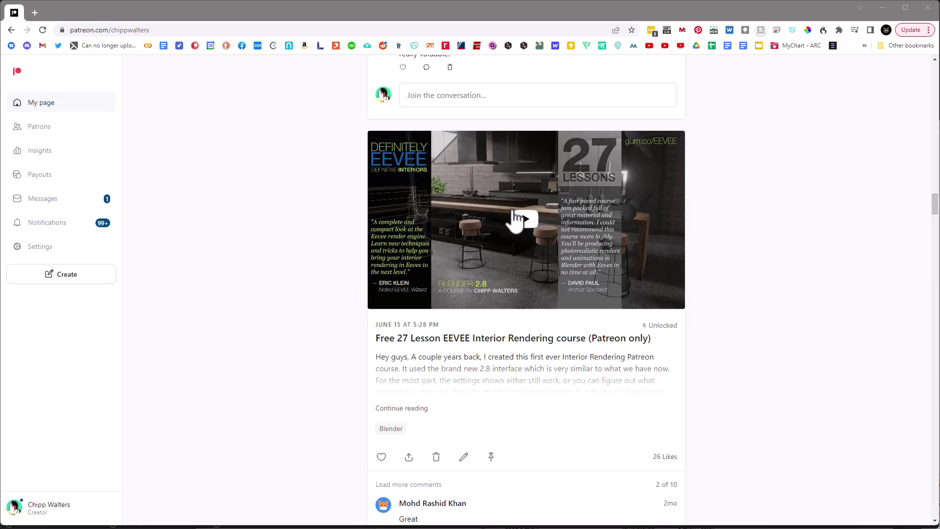
{"action": "scroll", "coordinate": [843, 336], "scroll_direction": "down", "scroll_amount": 5}
{"action": "scroll", "coordinate": [843, 337], "scroll_direction": "down", "scroll_amount": 5}
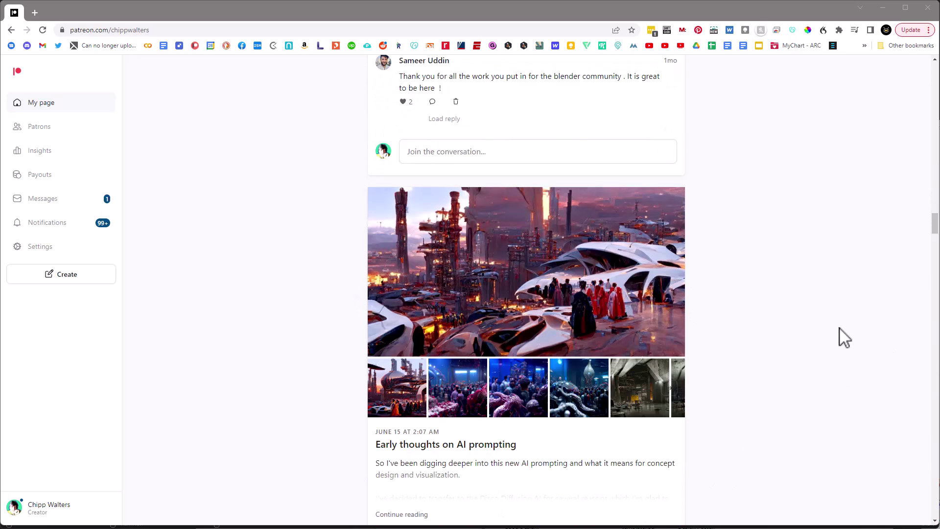
{"action": "scroll", "coordinate": [843, 337], "scroll_direction": "down", "scroll_amount": 7}
{"action": "scroll", "coordinate": [844, 338], "scroll_direction": "up", "scroll_amount": 4}
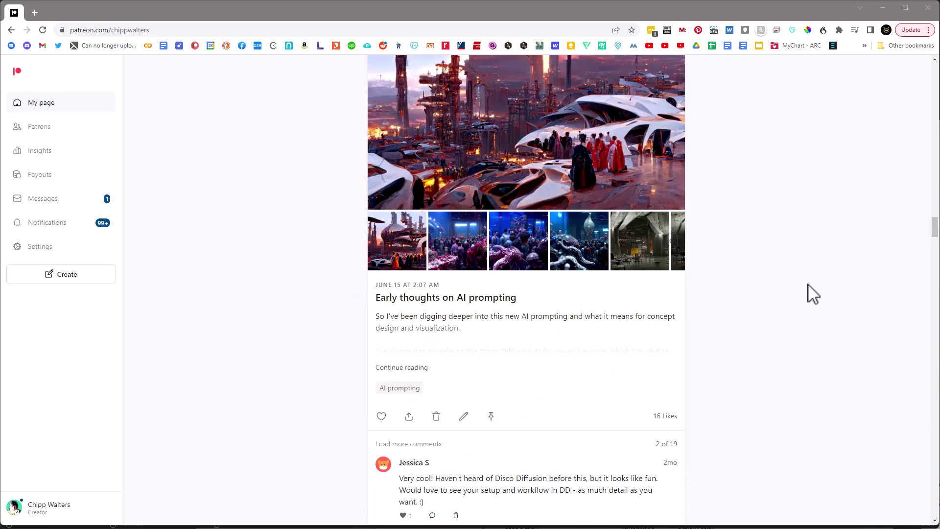
{"action": "scroll", "coordinate": [805, 296], "scroll_direction": "down", "scroll_amount": 5}
{"action": "scroll", "coordinate": [799, 298], "scroll_direction": "down", "scroll_amount": 20}
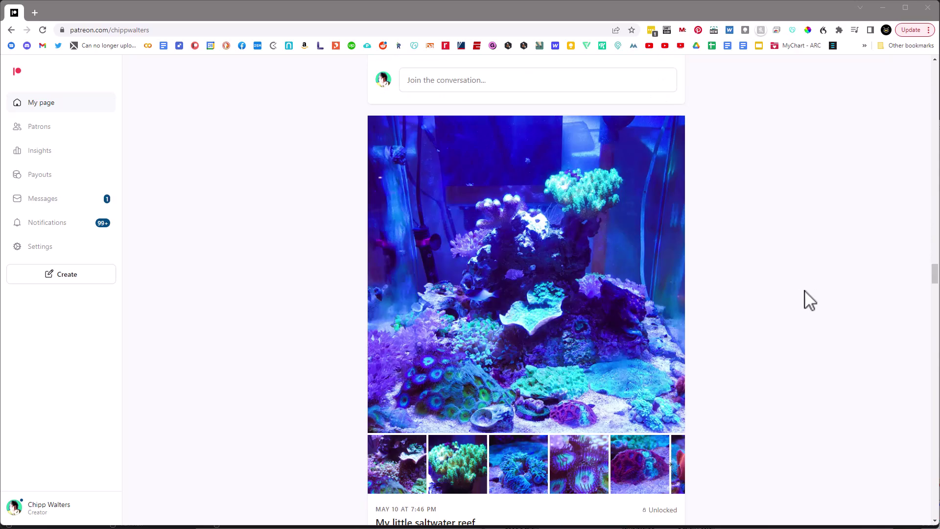
{"action": "scroll", "coordinate": [808, 301], "scroll_direction": "down", "scroll_amount": 12}
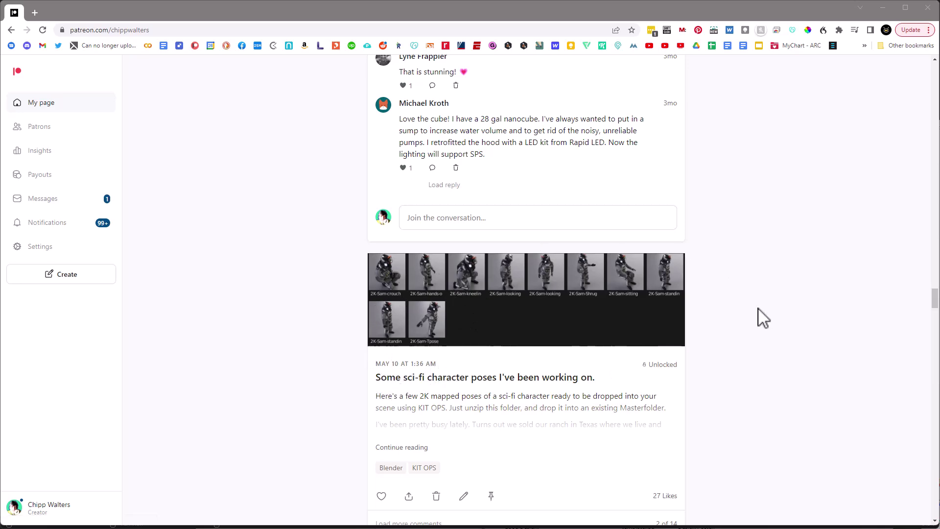
{"action": "scroll", "coordinate": [784, 319], "scroll_direction": "up", "scroll_amount": 5}
{"action": "scroll", "coordinate": [789, 318], "scroll_direction": "up", "scroll_amount": 6}
{"action": "scroll", "coordinate": [791, 317], "scroll_direction": "up", "scroll_amount": 5}
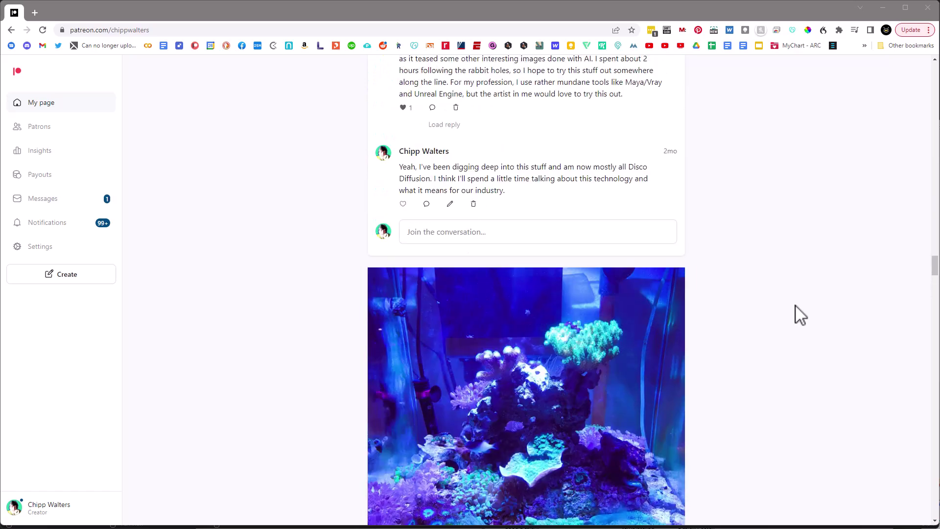
{"action": "scroll", "coordinate": [800, 315], "scroll_direction": "up", "scroll_amount": 5}
{"action": "scroll", "coordinate": [798, 313], "scroll_direction": "up", "scroll_amount": 5}
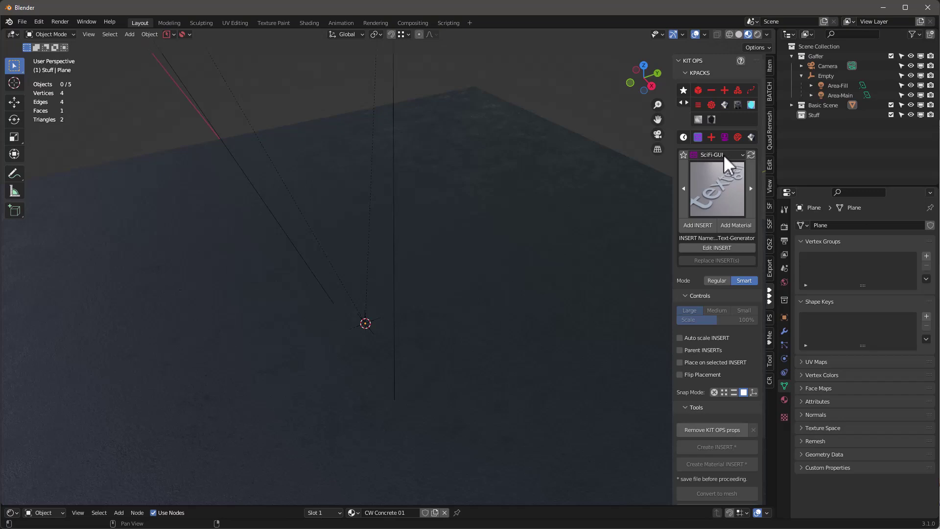
- In Blender, switch KIT OPS to the CyberDeck KPACK and add its connector_02 INSERT to the scene
{"action": "left_click", "coordinate": [721, 154]}
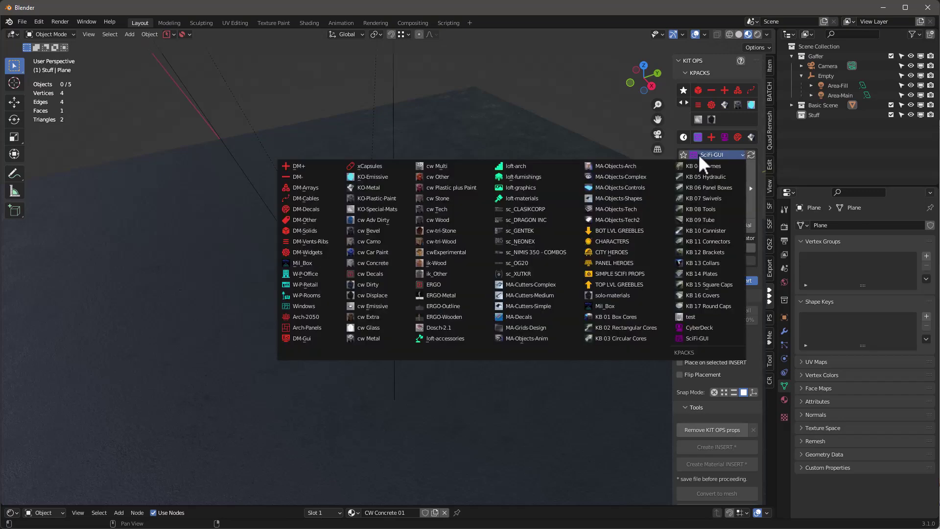
{"action": "left_click", "coordinate": [707, 327]}
{"action": "left_click", "coordinate": [716, 190]}
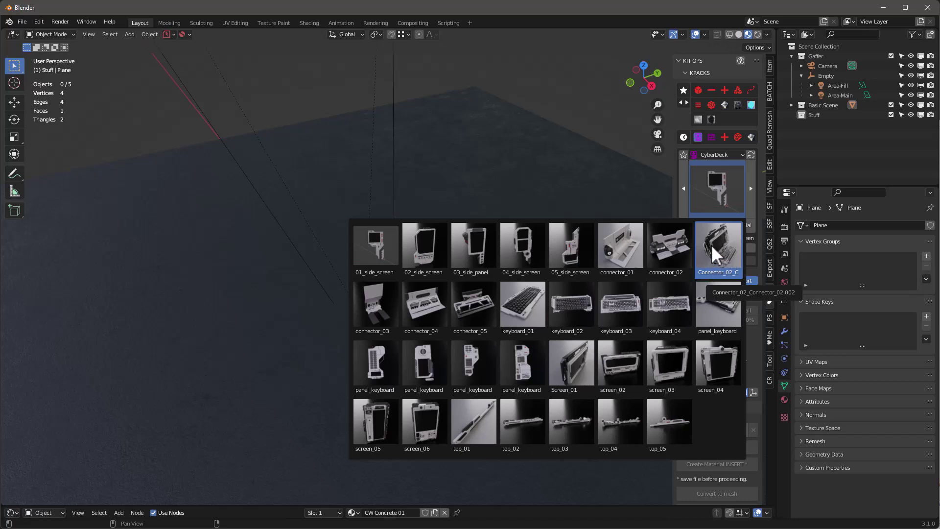
{"action": "left_click", "coordinate": [675, 247]}
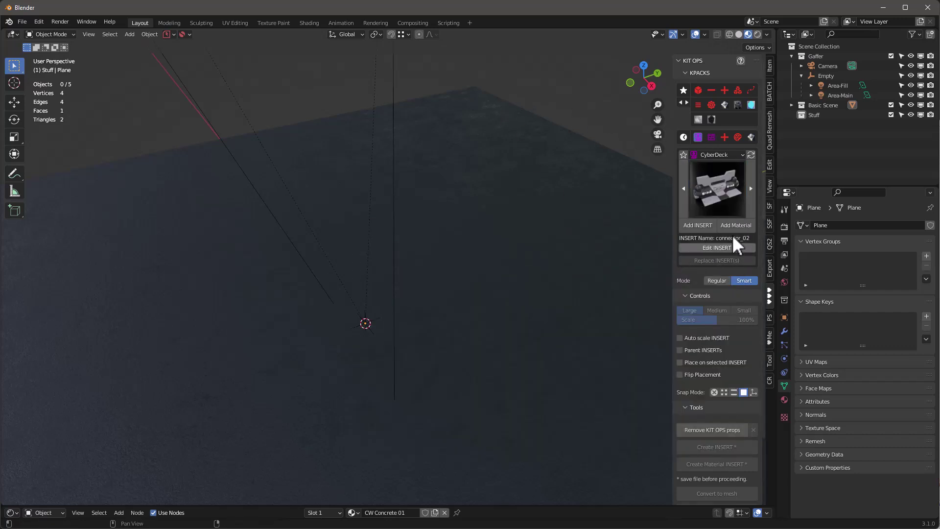
{"action": "left_click", "coordinate": [698, 226]}
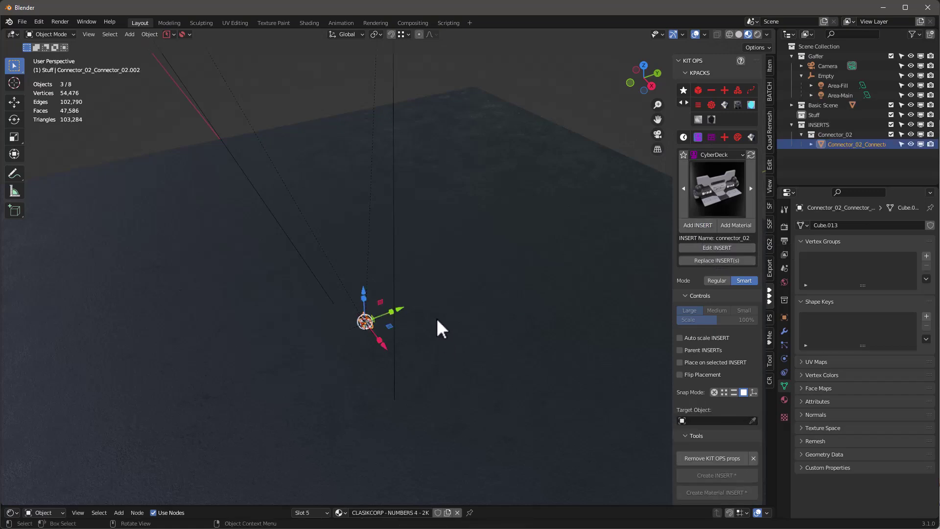
{"action": "scroll", "coordinate": [437, 318], "scroll_direction": "up", "scroll_amount": 5}
{"action": "middle_click_drag", "start_coordinate": [436, 318], "coordinate": [386, 305]}
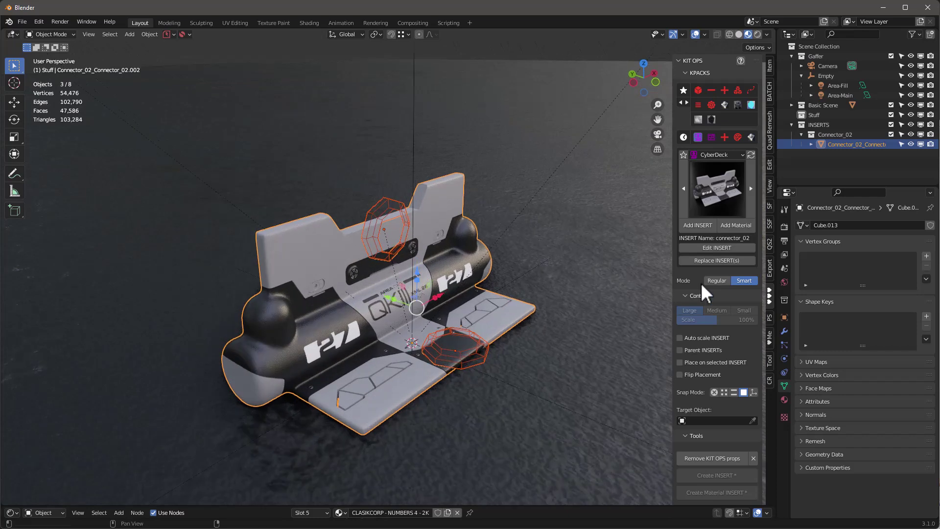
- Set KIT OPS to Regular mode and select the connector's lower and upper hardpoints in turn to examine them
{"action": "left_click", "coordinate": [716, 280]}
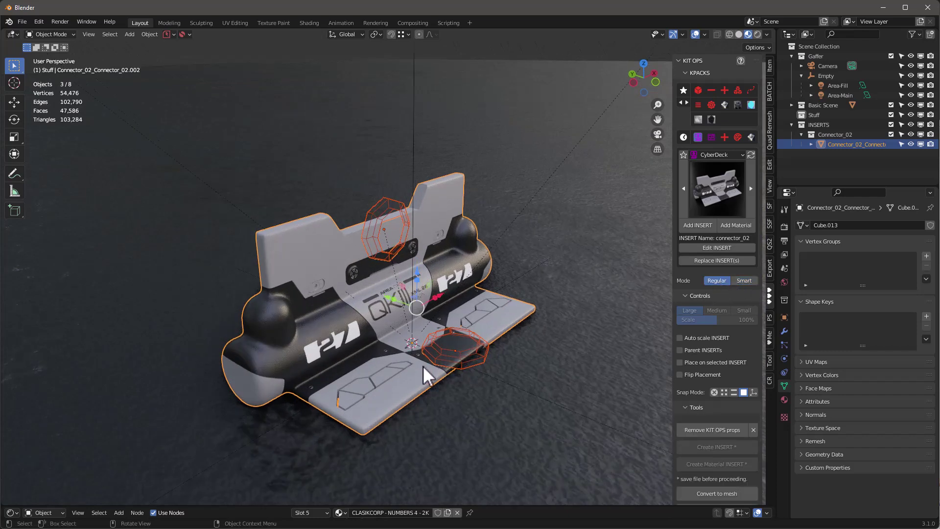
{"action": "left_click", "coordinate": [459, 355]}
{"action": "left_click", "coordinate": [390, 208]}
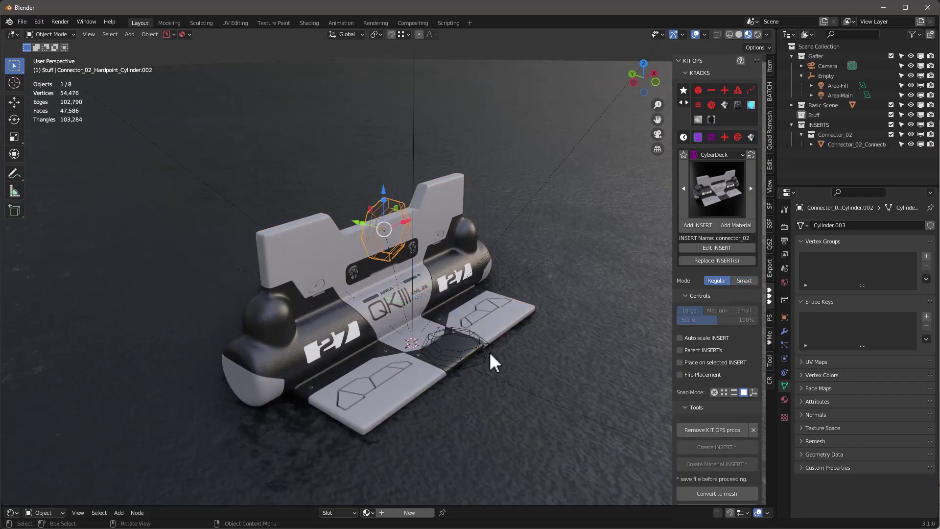
{"action": "left_click", "coordinate": [465, 349]}
{"action": "scroll", "coordinate": [353, 308], "scroll_direction": "down", "scroll_amount": 2}
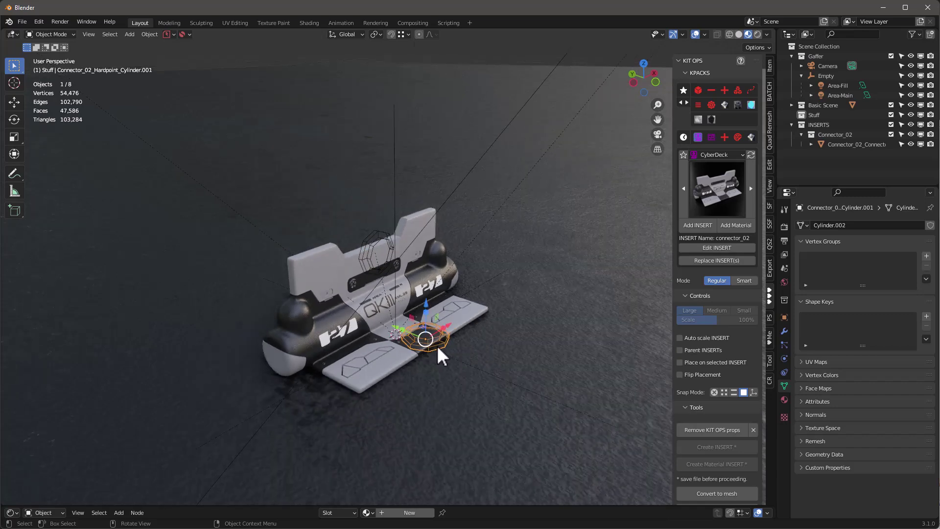
{"action": "scroll", "coordinate": [489, 331], "scroll_direction": "up", "scroll_amount": 2}
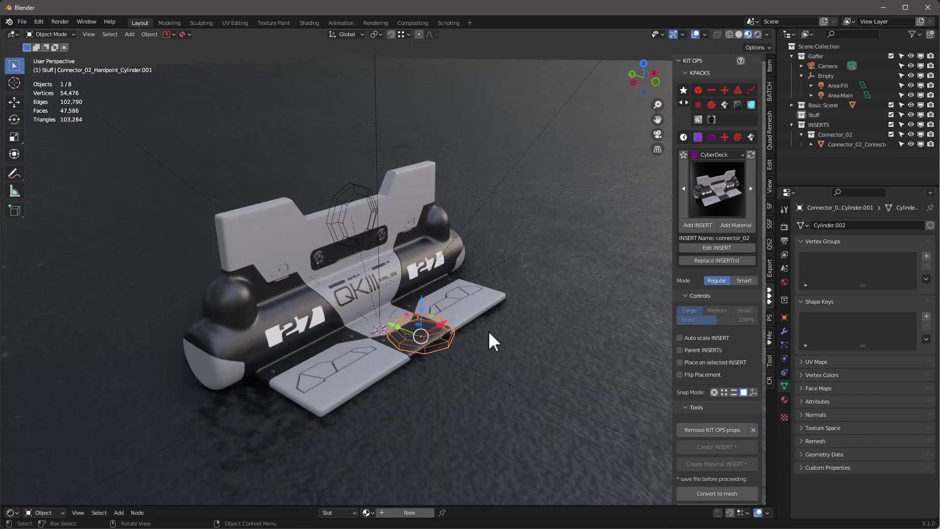
{"action": "left_click", "coordinate": [350, 195]}
- Choose the keyboard_04 INSERT and try placing it against the connector without hardpoint snapping
{"action": "left_click", "coordinate": [732, 184]}
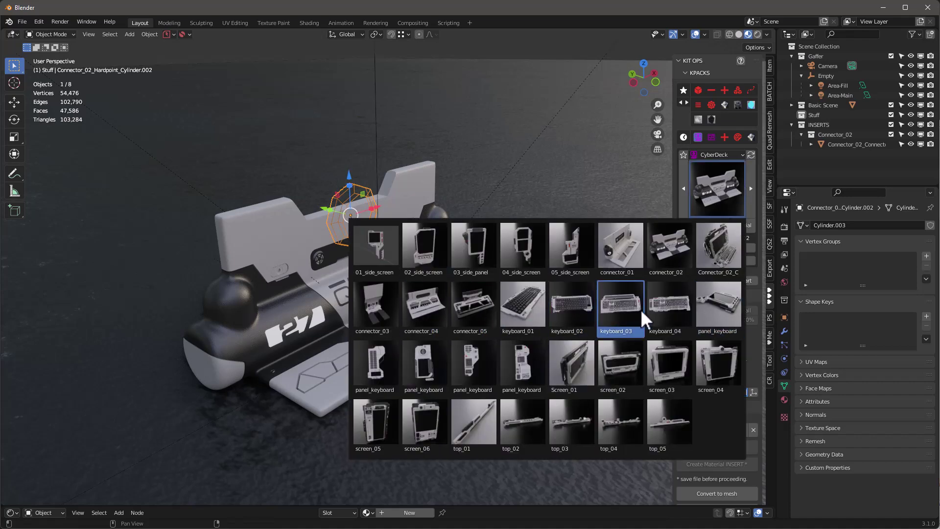
{"action": "left_click", "coordinate": [665, 307]}
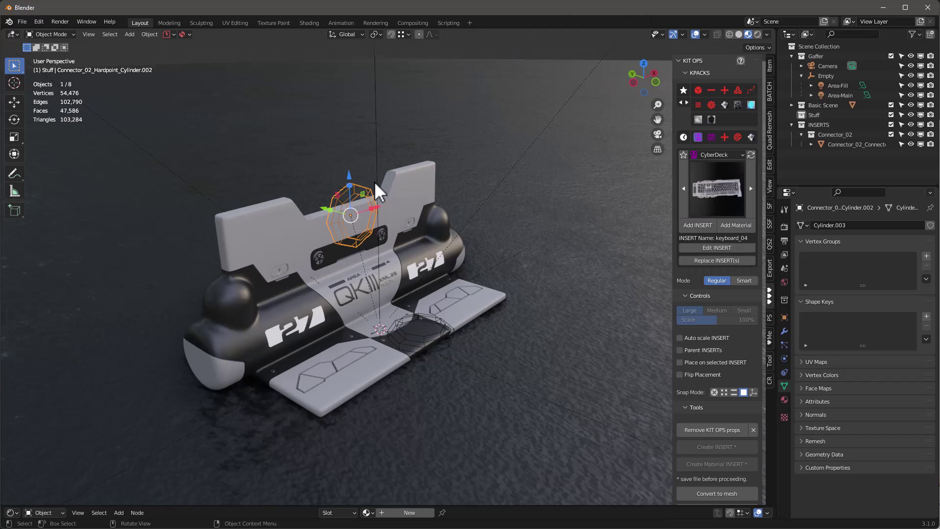
{"action": "scroll", "coordinate": [371, 214], "scroll_direction": "down", "scroll_amount": 2}
{"action": "scroll", "coordinate": [374, 267], "scroll_direction": "up", "scroll_amount": 4}
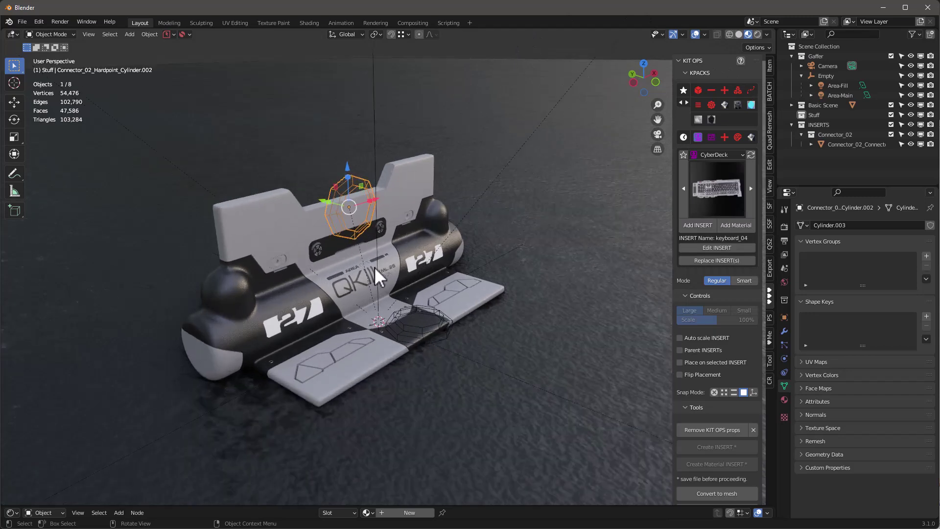
{"action": "mouse_move", "coordinate": [371, 272]}
{"action": "middle_mouse_down"}
{"action": "mouse_move", "coordinate": [359, 281]}
{"action": "mouse_move", "coordinate": [363, 269]}
{"action": "middle_mouse_up"}
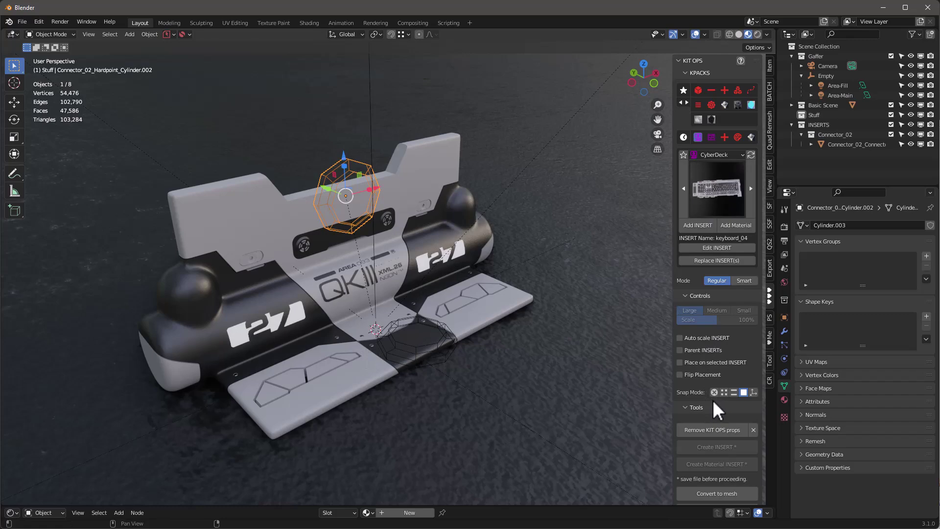
{"action": "left_click", "coordinate": [698, 225]}
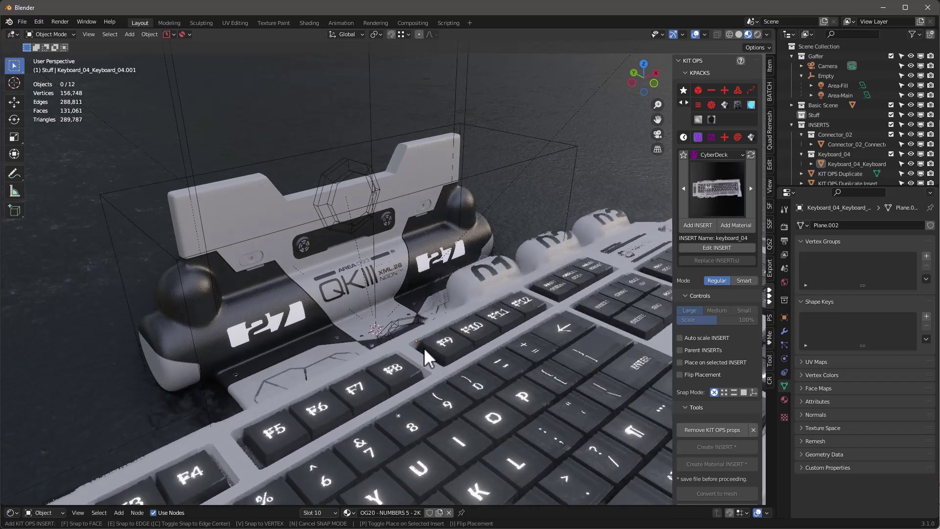
{"action": "key", "text": "Escape"}
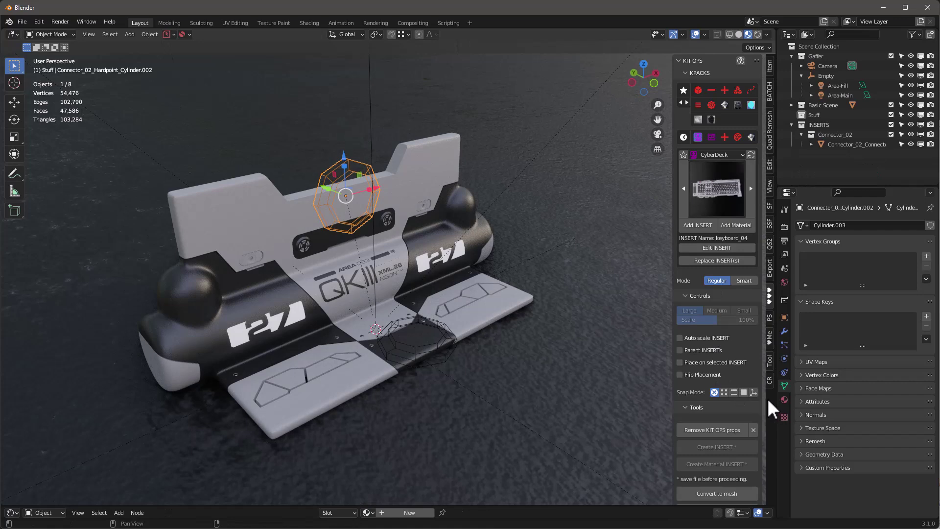
- Set the snap mode to hardpoints and attach keyboard_04 to the connector's lower front hardpoint
{"action": "left_click", "coordinate": [753, 391]}
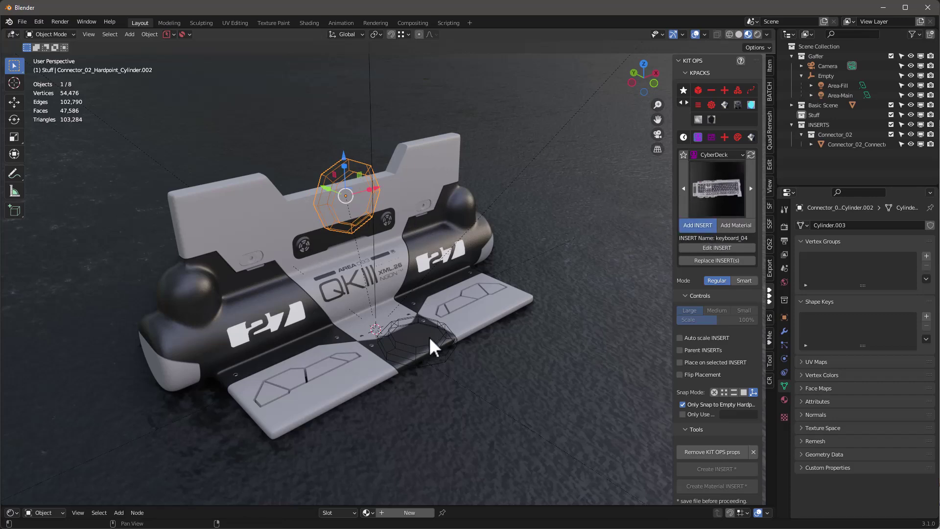
{"action": "left_click", "coordinate": [448, 352]}
{"action": "scroll", "coordinate": [373, 257], "scroll_direction": "down", "scroll_amount": 3}
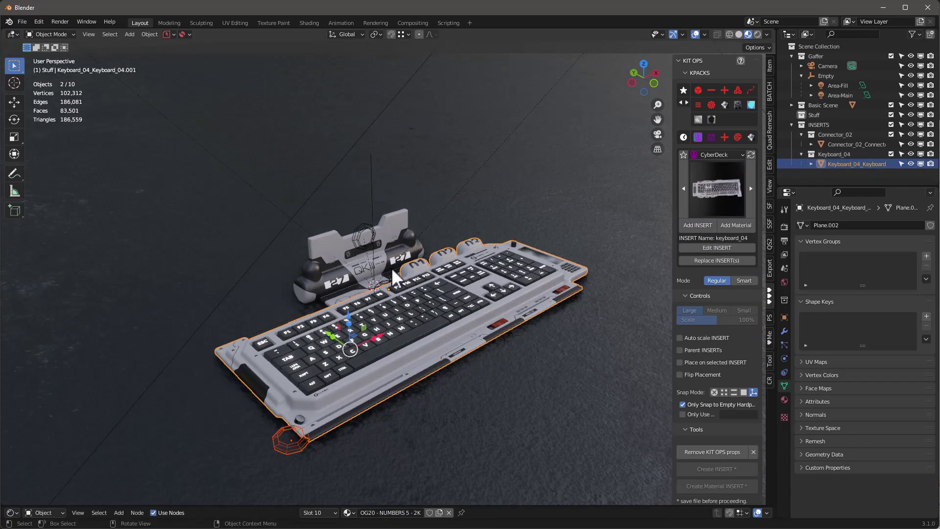
- Add the Screen_01 INSERT and attach it to the connector's free upper hardpoint
{"action": "left_click", "coordinate": [715, 192]}
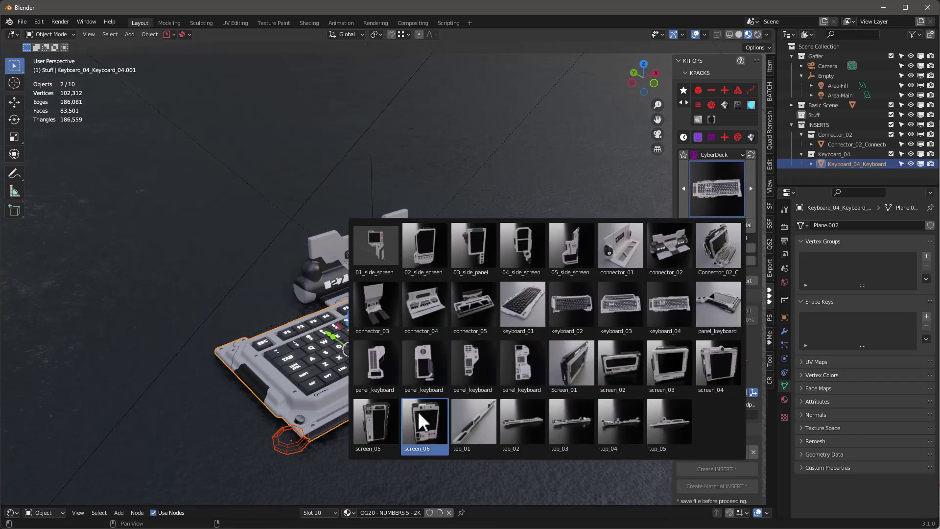
{"action": "left_click", "coordinate": [579, 374]}
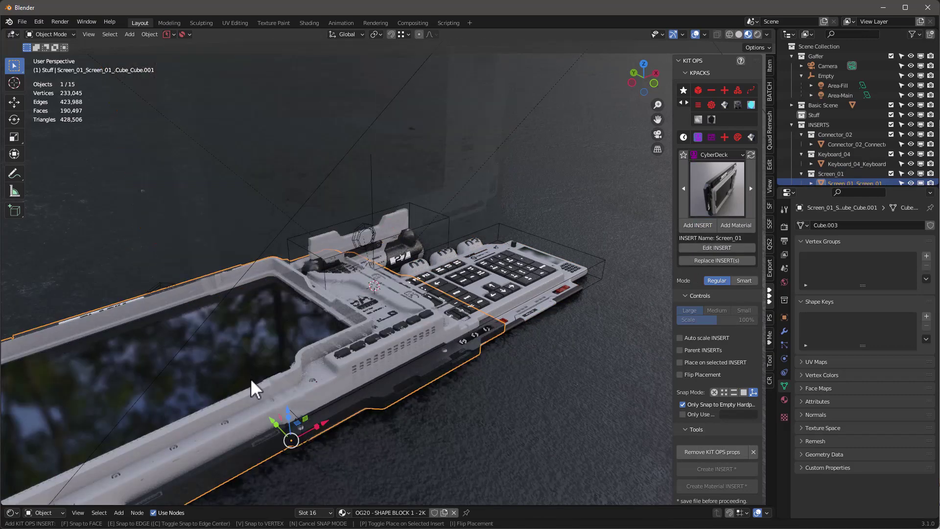
{"action": "left_click", "coordinate": [375, 240]}
{"action": "middle_click_drag", "start_coordinate": [374, 240], "coordinate": [443, 262]}
{"action": "scroll", "coordinate": [444, 181], "scroll_direction": "up", "scroll_amount": 4}
- Attach the 04_side_screen INSERT to the hardpoint on the main screen's side, toggling Flip Placement to orient it
{"action": "left_click", "coordinate": [728, 187]}
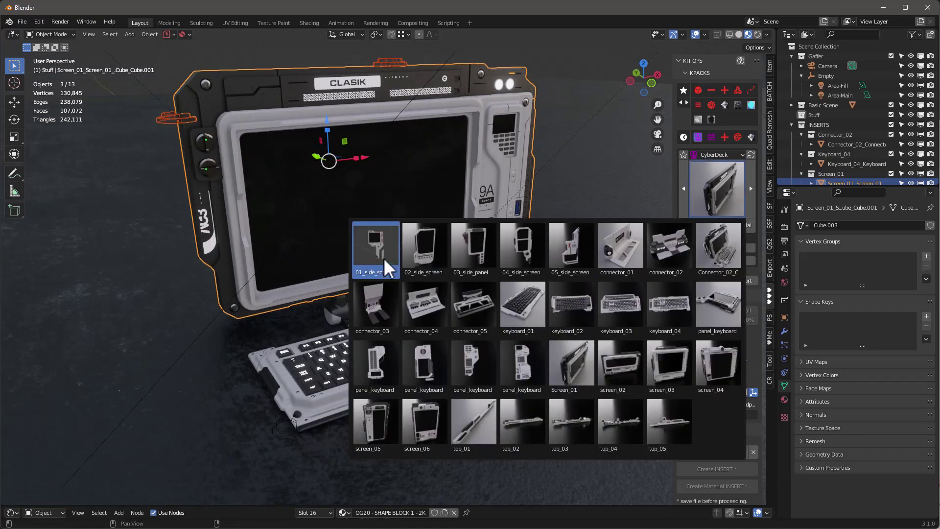
{"action": "left_click", "coordinate": [510, 248]}
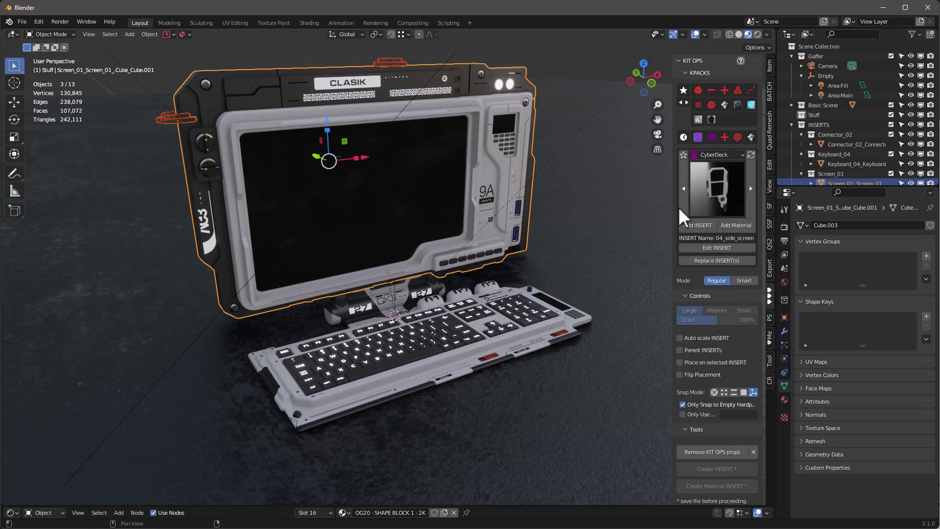
{"action": "left_click", "coordinate": [698, 224]}
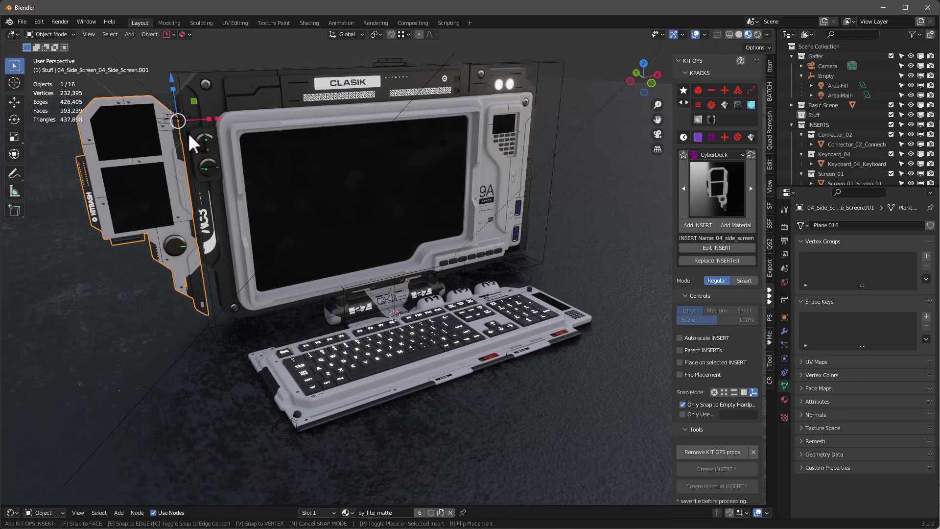
{"action": "key", "text": "i"}
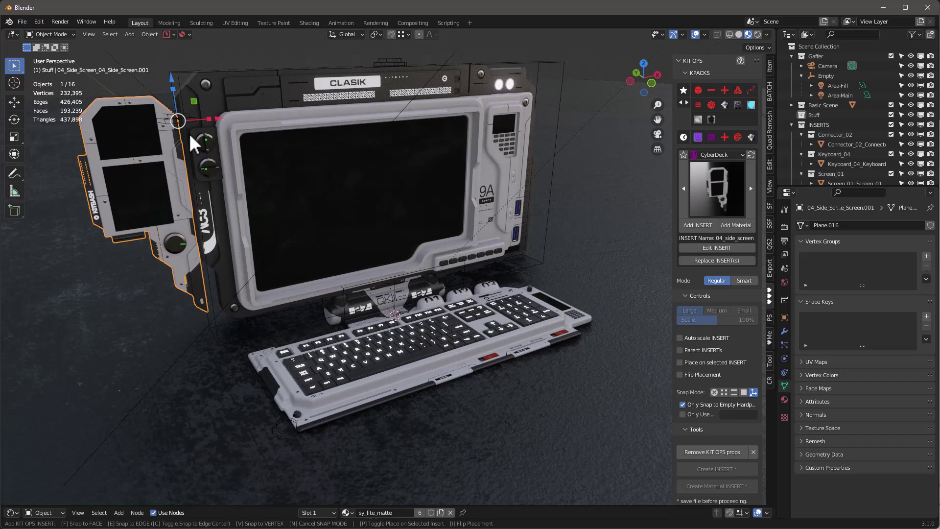
{"action": "key", "text": "i"}
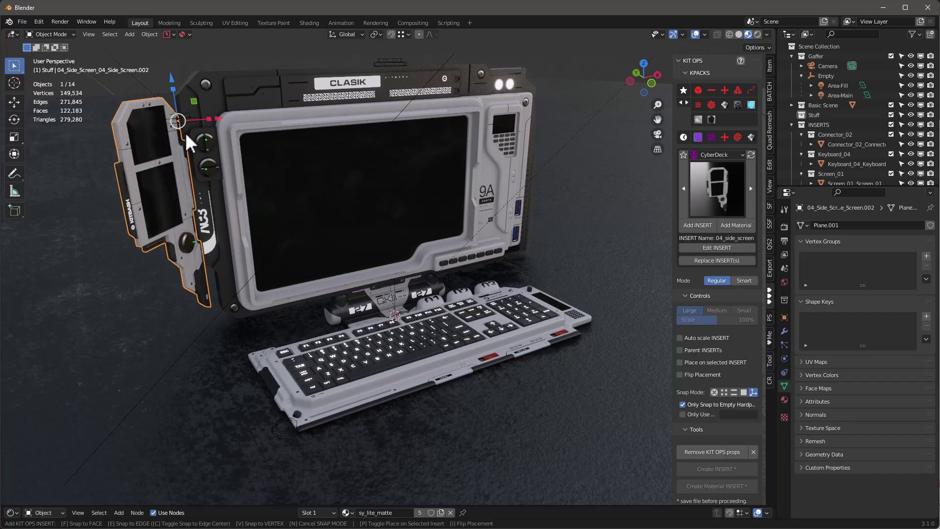
{"action": "left_click", "coordinate": [246, 103]}
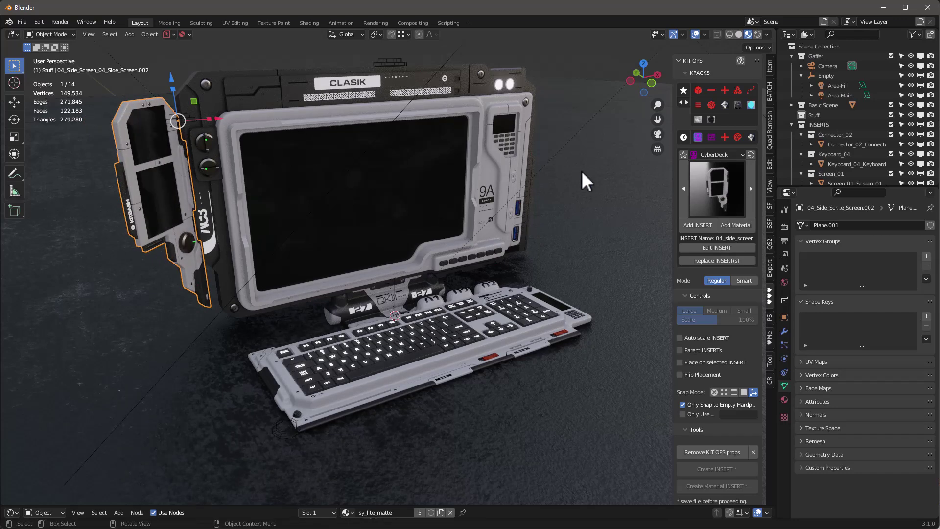
- Choose the top_01 INSERT, attach it to the hardpoint on the main screen's upper edge, and enlarge it to span the screen
{"action": "left_click", "coordinate": [716, 196]}
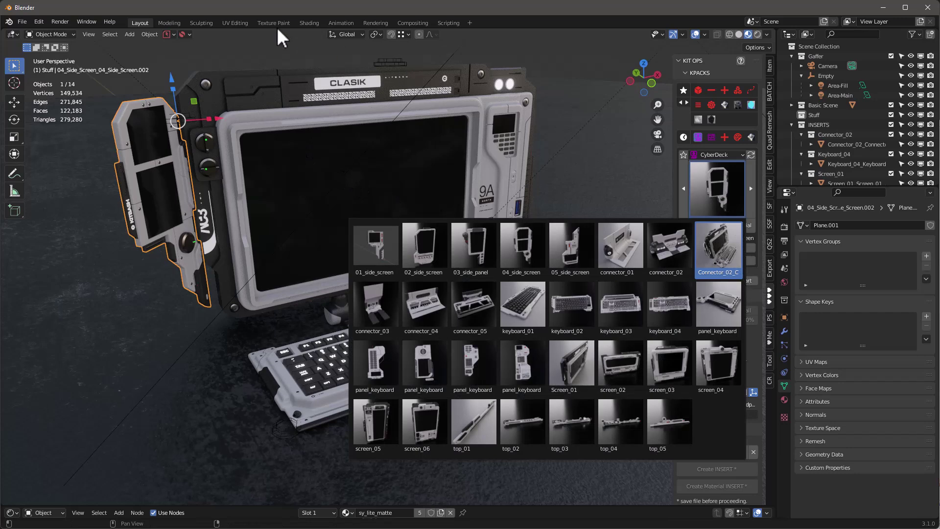
{"action": "mouse_move", "coordinate": [396, 168]}
{"action": "middle_mouse_down"}
{"action": "mouse_move", "coordinate": [381, 156]}
{"action": "mouse_move", "coordinate": [387, 171]}
{"action": "mouse_move", "coordinate": [376, 132]}
{"action": "mouse_move", "coordinate": [378, 154]}
{"action": "mouse_move", "coordinate": [368, 148]}
{"action": "mouse_move", "coordinate": [411, 169]}
{"action": "middle_mouse_up"}
{"action": "scroll", "coordinate": [384, 178], "scroll_direction": "down", "scroll_amount": 2}
{"action": "scroll", "coordinate": [376, 130], "scroll_direction": "up", "scroll_amount": 4}
{"action": "right_click", "coordinate": [377, 128]}
{"action": "left_click", "coordinate": [722, 200]}
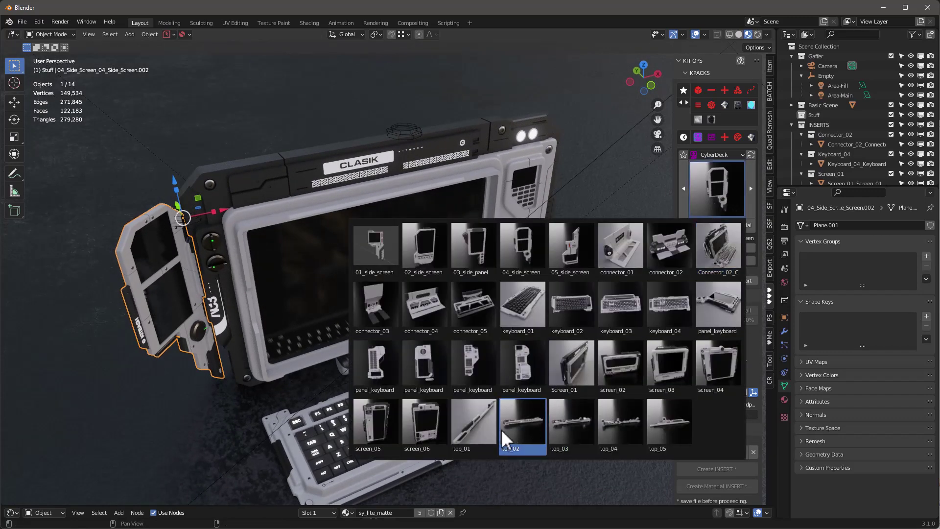
{"action": "left_click", "coordinate": [473, 424]}
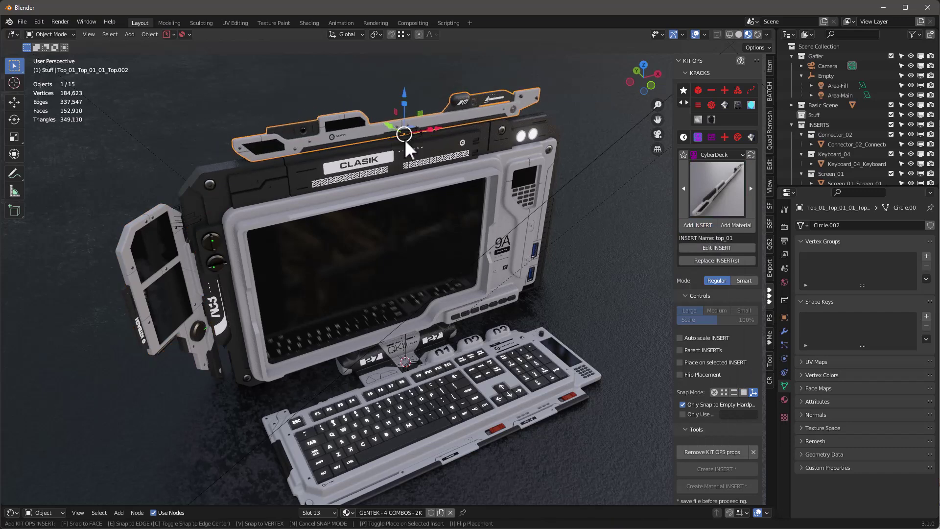
{"action": "scroll", "coordinate": [405, 141], "scroll_direction": "up", "scroll_amount": 2}
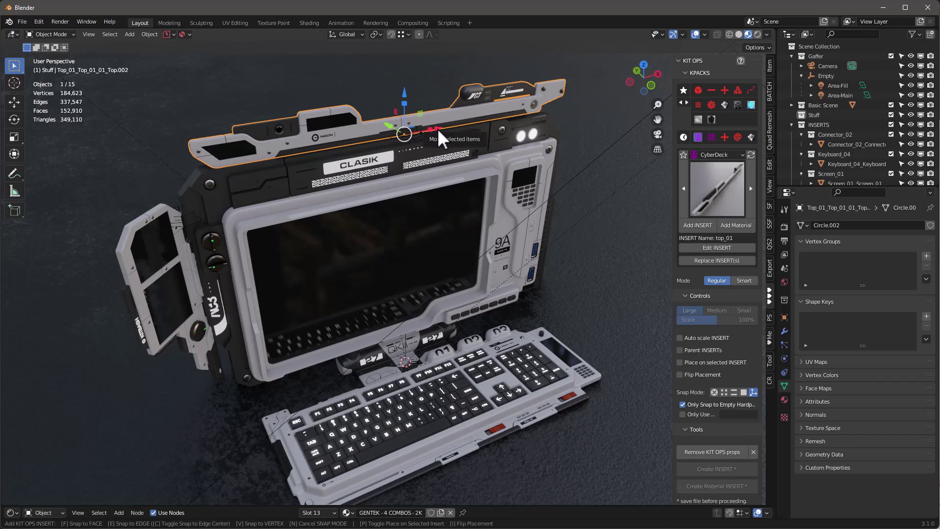
{"action": "left_click", "coordinate": [374, 137]}
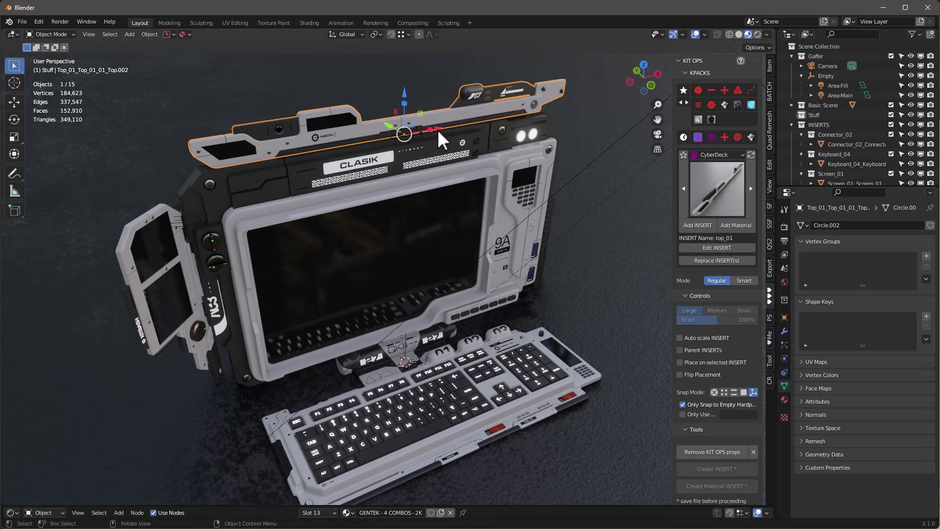
- Tilt the top_01 piece about 10° around the global X axis
{"action": "key", "text": "r"}
{"action": "key", "text": "x"}
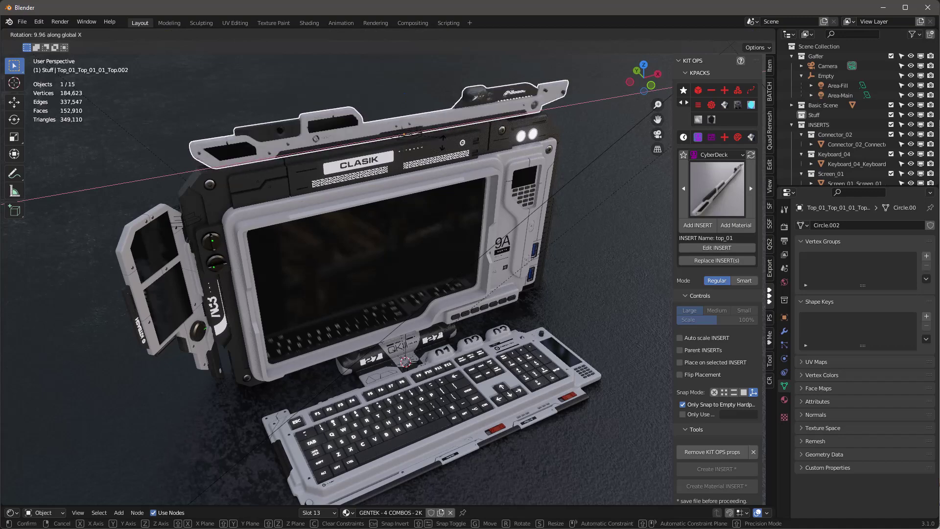
{"action": "left_click", "coordinate": [445, 146]}
- Add the Panel_Keyboard_04 INSERT and attach it to the hardpoint on the keyboard's free side
{"action": "middle_click_drag", "start_coordinate": [444, 145], "coordinate": [415, 181]}
{"action": "scroll", "coordinate": [414, 180], "scroll_direction": "down", "scroll_amount": 2}
{"action": "left_click", "coordinate": [709, 186]}
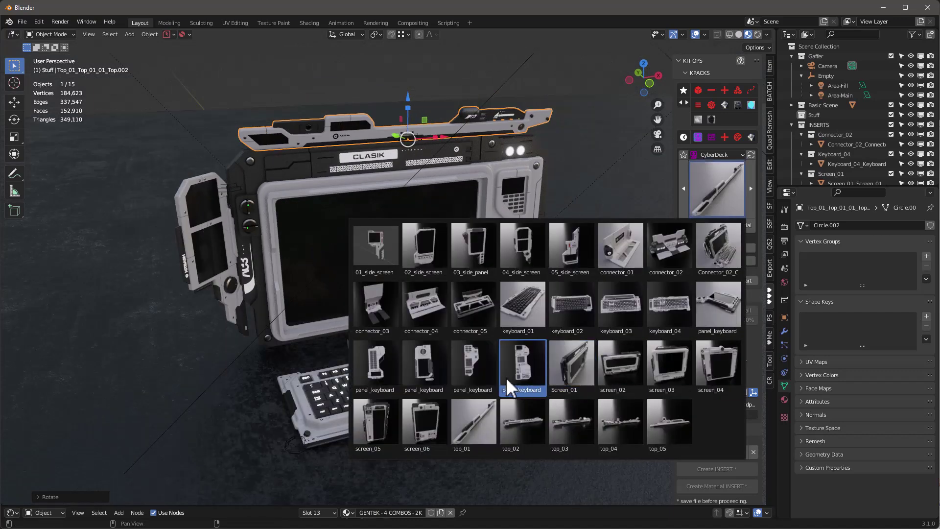
{"action": "left_click", "coordinate": [473, 368]}
{"action": "scroll", "coordinate": [392, 338], "scroll_direction": "down", "scroll_amount": 1}
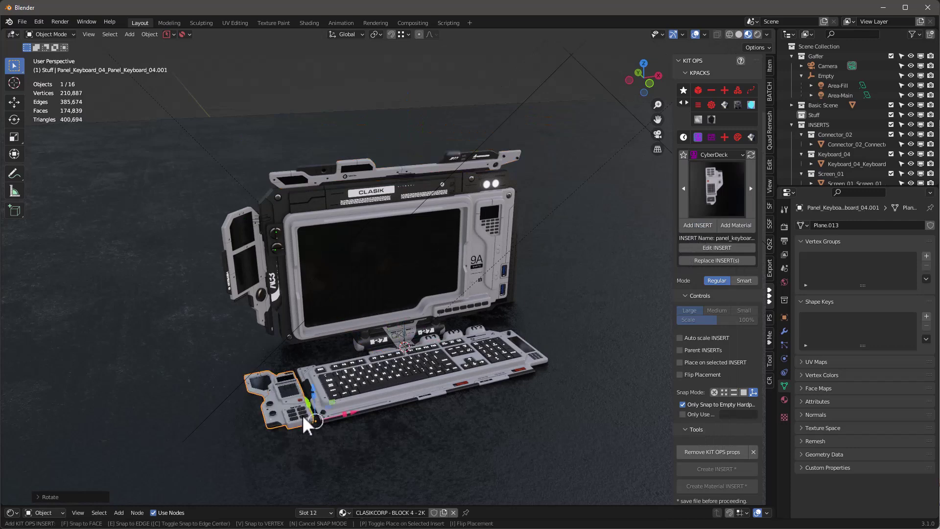
{"action": "left_click", "coordinate": [305, 416]}
{"action": "middle_click_drag", "start_coordinate": [397, 381], "coordinate": [387, 331]}
{"action": "scroll", "coordinate": [419, 345], "scroll_direction": "up", "scroll_amount": 4}
{"action": "scroll", "coordinate": [408, 321], "scroll_direction": "down", "scroll_amount": 3}
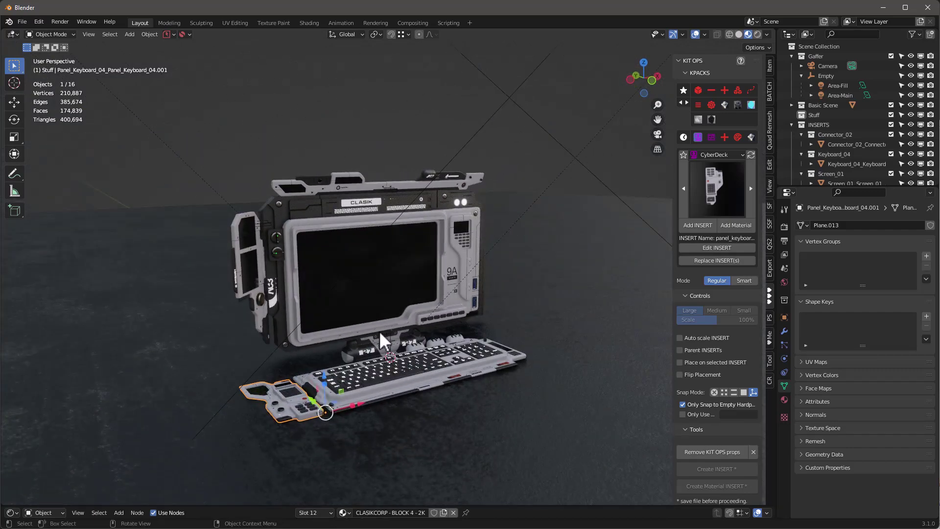
{"action": "scroll", "coordinate": [374, 364], "scroll_direction": "up", "scroll_amount": 2}
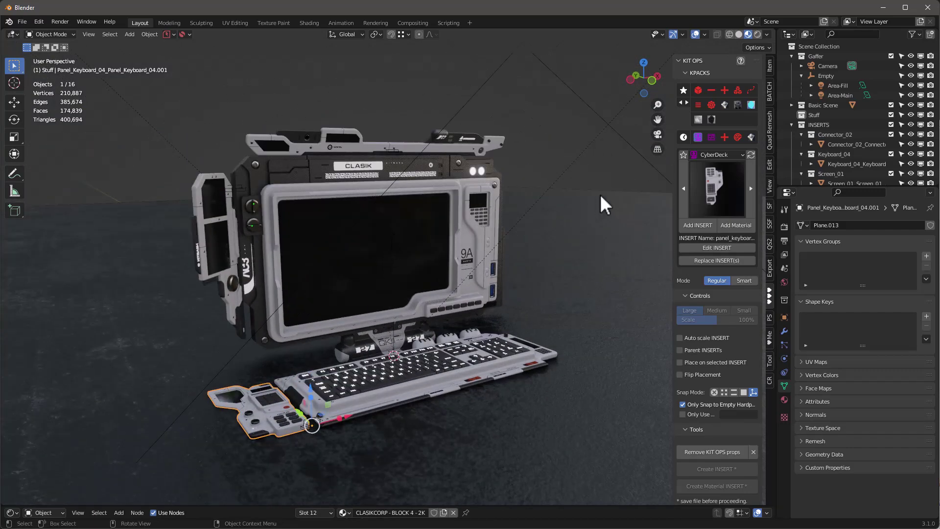
- Change the KPACK from CyberDeck to SciFi-GUI and select the main screen as the target
{"action": "left_click", "coordinate": [272, 90]}
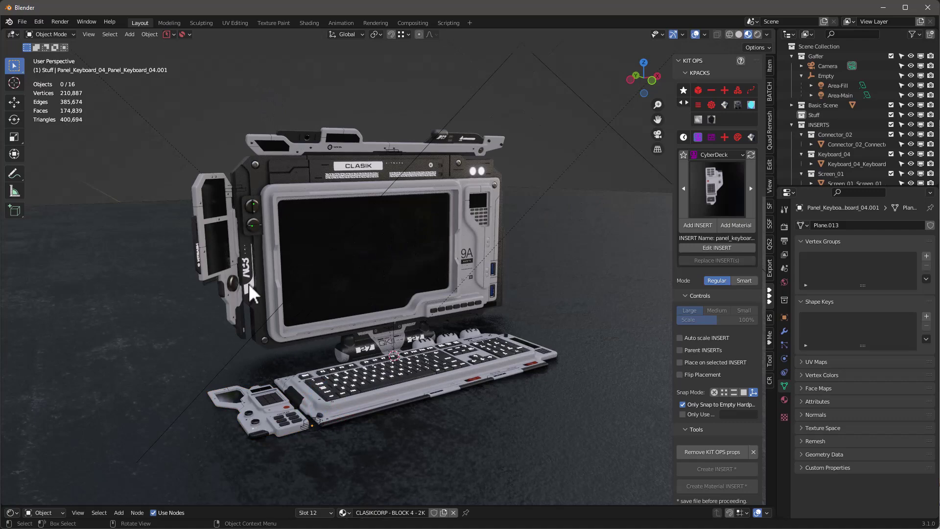
{"action": "mouse_move", "coordinate": [403, 316]}
{"action": "middle_mouse_down"}
{"action": "mouse_move", "coordinate": [319, 316]}
{"action": "mouse_move", "coordinate": [392, 325]}
{"action": "middle_mouse_up"}
{"action": "scroll", "coordinate": [392, 324], "scroll_direction": "up", "scroll_amount": 2}
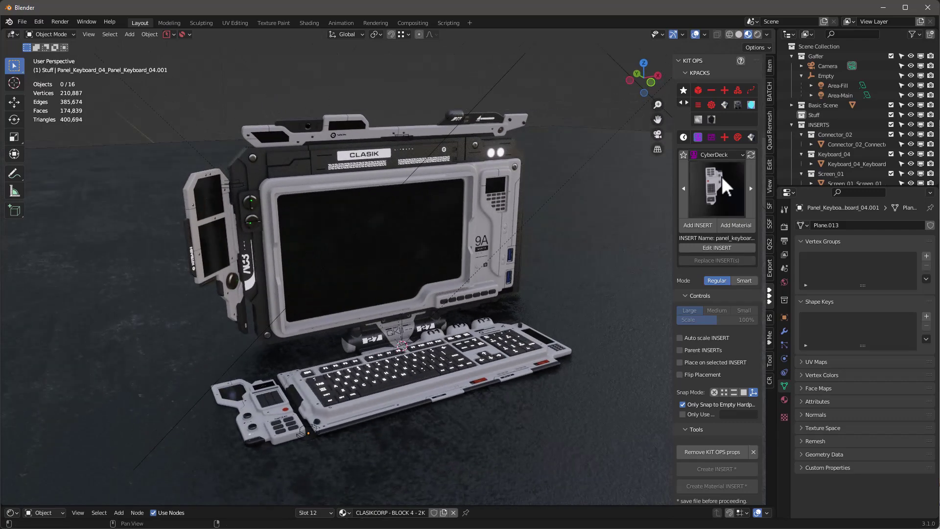
{"action": "left_click", "coordinate": [713, 155]}
{"action": "left_click", "coordinate": [712, 152]}
{"action": "left_click", "coordinate": [714, 182]}
{"action": "left_click", "coordinate": [715, 181]}
{"action": "mouse_move", "coordinate": [369, 273]}
{"action": "middle_mouse_down"}
{"action": "mouse_move", "coordinate": [343, 266]}
{"action": "mouse_move", "coordinate": [372, 268]}
{"action": "middle_mouse_up"}
{"action": "left_click", "coordinate": [403, 242]}
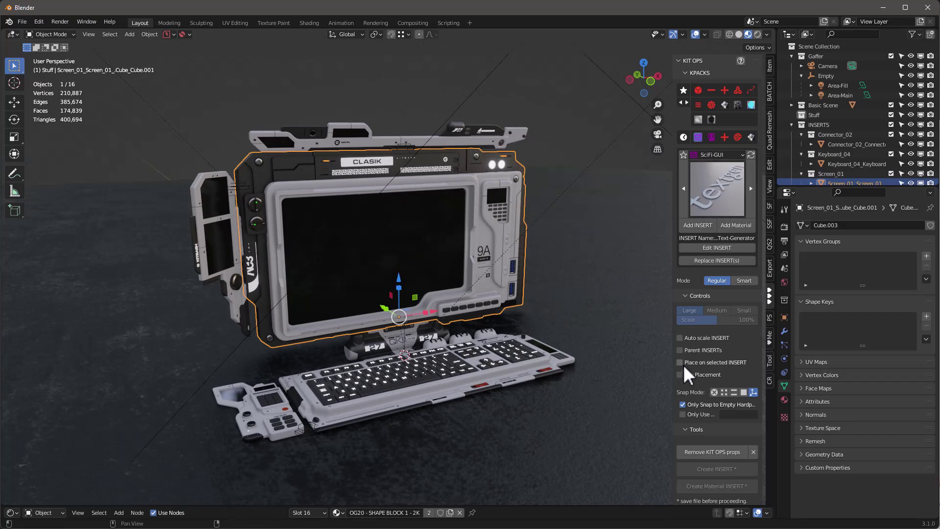
- Choose the dd-gui (34) INSERT and try adding it to the scene without Place on selected INSERT enabled
{"action": "left_click", "coordinate": [727, 185]}
{"action": "left_click", "coordinate": [629, 310]}
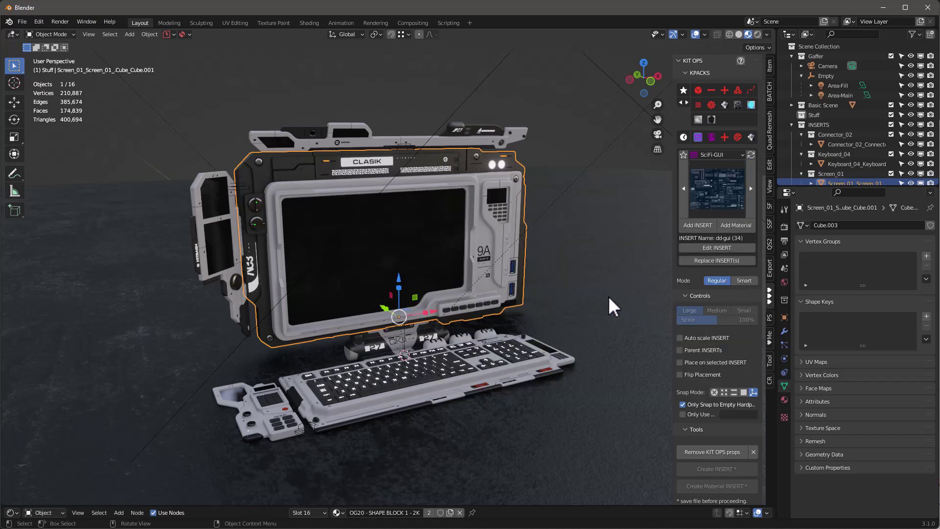
{"action": "left_click", "coordinate": [697, 225]}
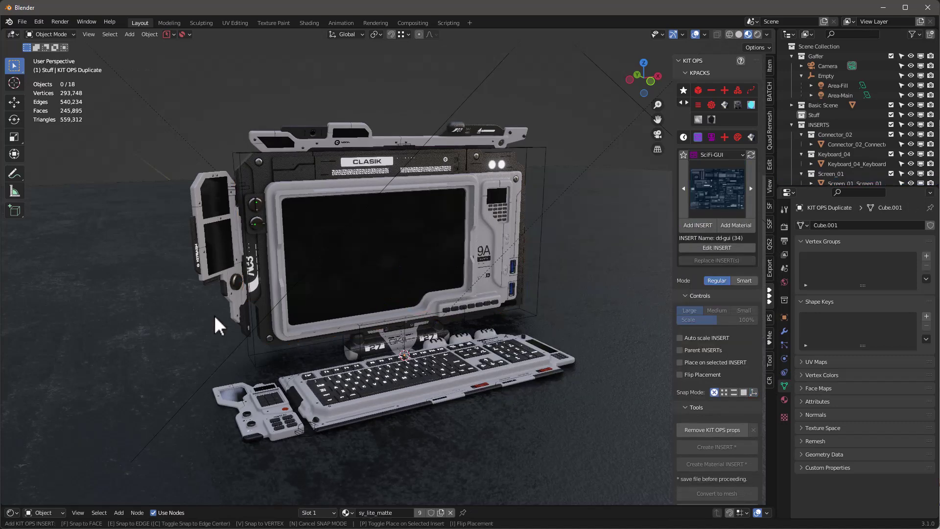
{"action": "right_click", "coordinate": [178, 330]}
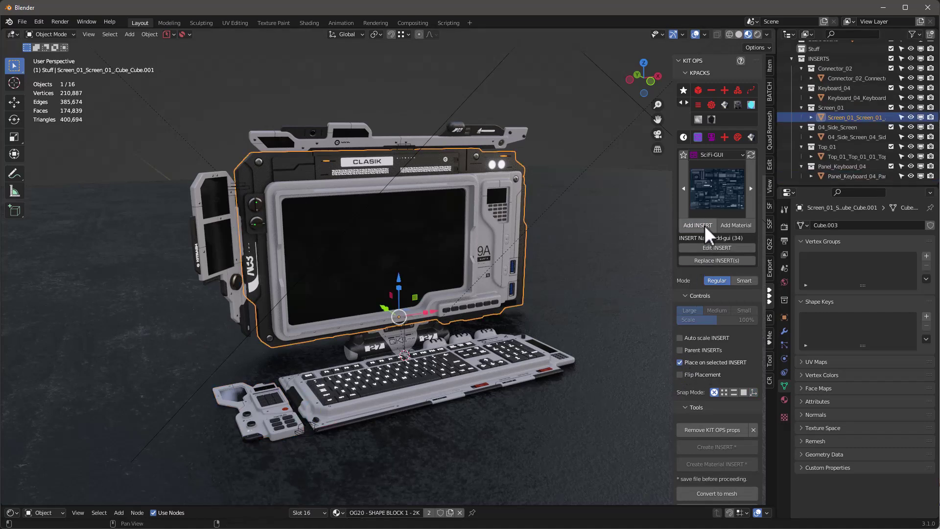
- Place the dd-gui (30) INSERT on the main screen's display with Place on selected INSERT enabled and snapping off
{"action": "left_click", "coordinate": [716, 198]}
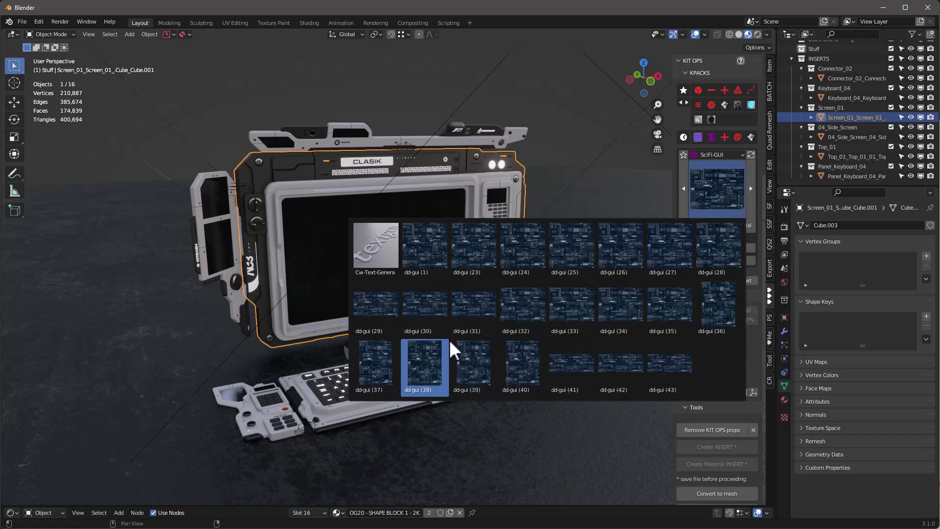
{"action": "left_click", "coordinate": [432, 311]}
{"action": "left_click", "coordinate": [692, 228]}
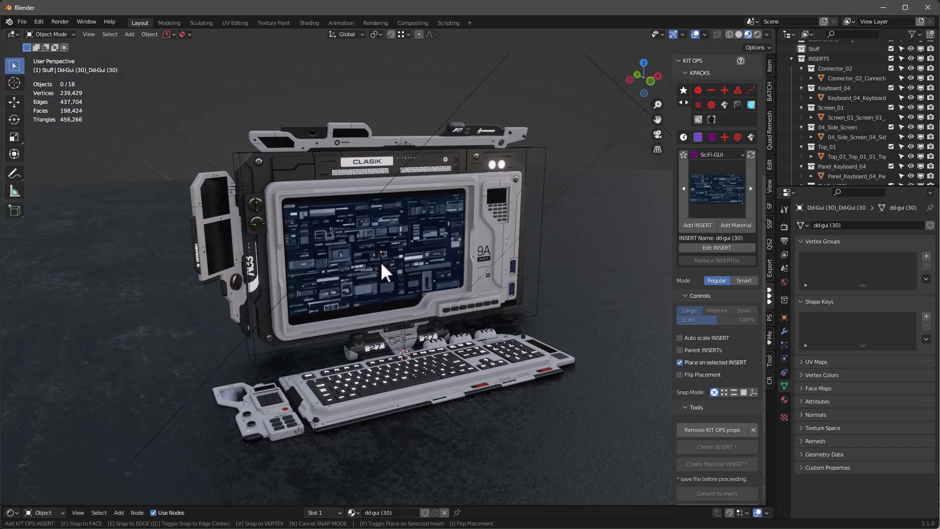
{"action": "left_click", "coordinate": [381, 261]}
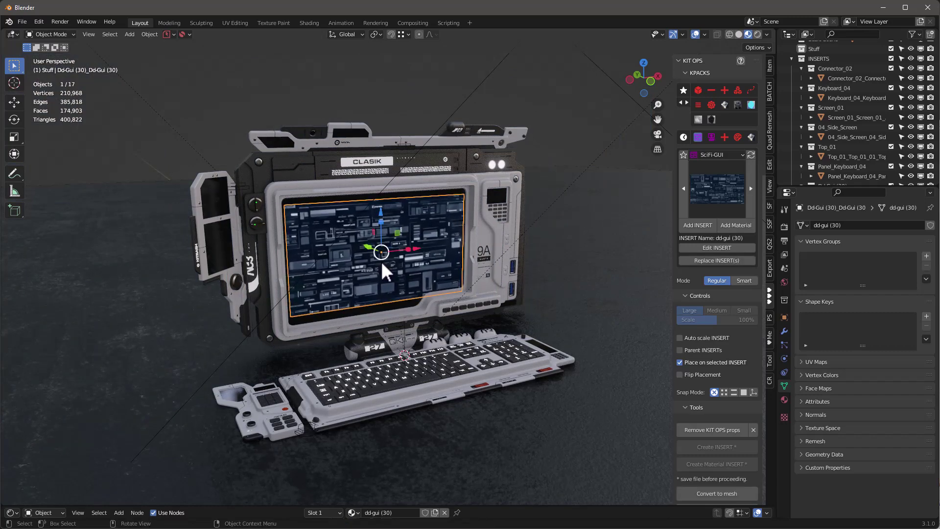
{"action": "middle_click_drag", "start_coordinate": [531, 247], "coordinate": [508, 274]}
{"action": "scroll", "coordinate": [508, 275], "scroll_direction": "up", "scroll_amount": 2}
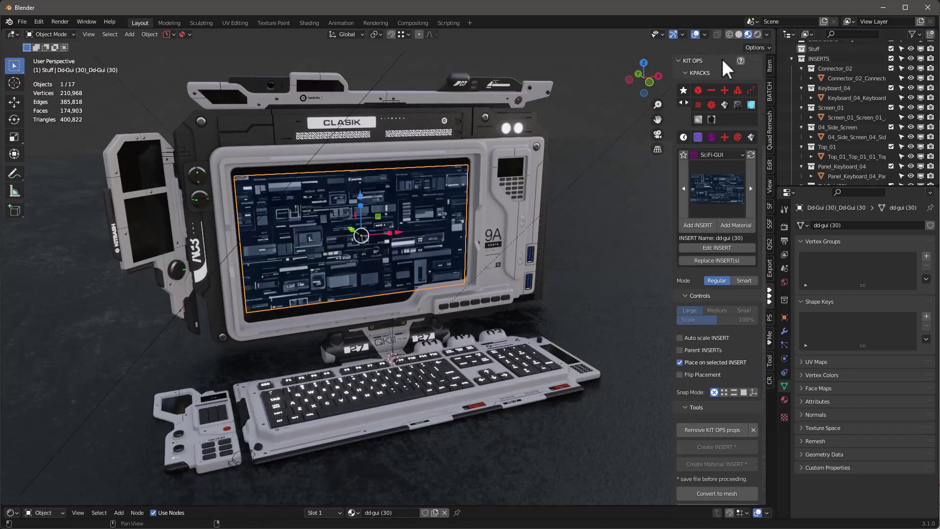
- Enable Scene Lights and Scene World in the viewport shading, and unlink the world from the scene
{"action": "left_click", "coordinate": [767, 34]}
{"action": "left_click", "coordinate": [711, 82]}
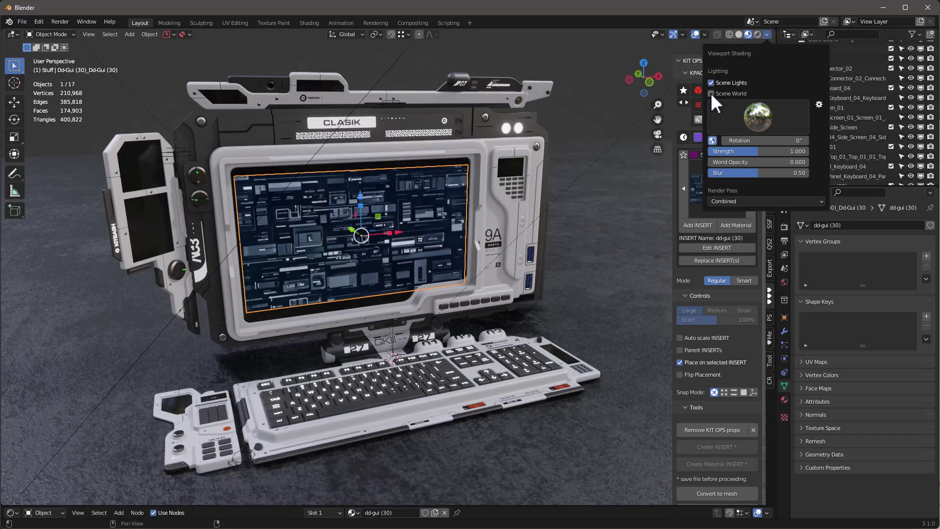
{"action": "left_click", "coordinate": [711, 93]}
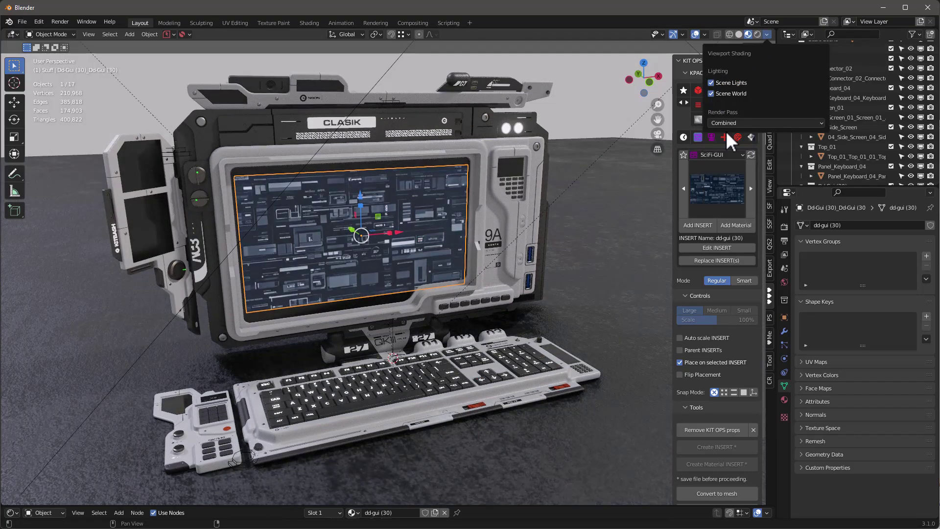
{"action": "left_click", "coordinate": [784, 282]}
{"action": "left_click", "coordinate": [930, 225]}
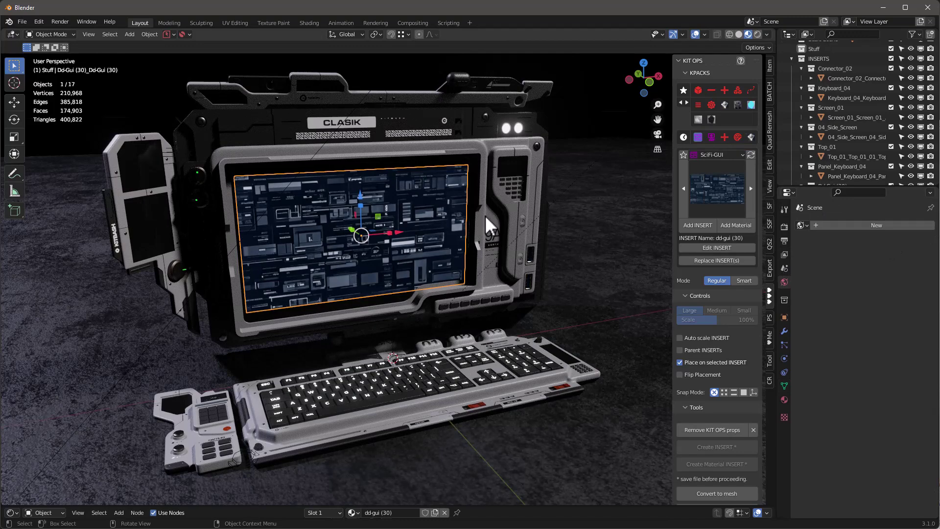
- Hide the Empty, Area-Fill and Area-Main objects so only the computer's emissive parts light the scene
{"action": "middle_click_drag", "start_coordinate": [489, 221], "coordinate": [489, 220]}
{"action": "scroll", "coordinate": [847, 60], "scroll_direction": "up", "scroll_amount": 5}
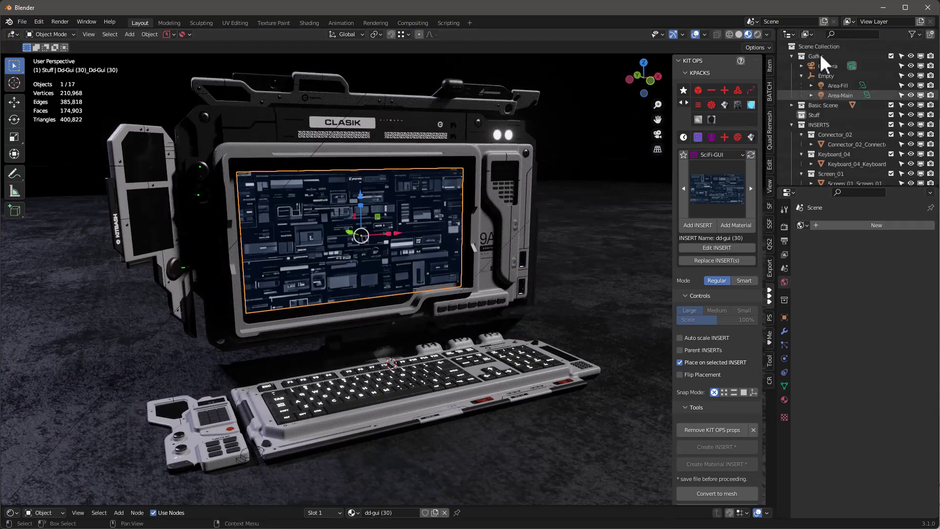
{"action": "left_click", "coordinate": [912, 75]}
{"action": "left_click", "coordinate": [911, 85]}
{"action": "middle_click_drag", "start_coordinate": [531, 230], "coordinate": [395, 218]}
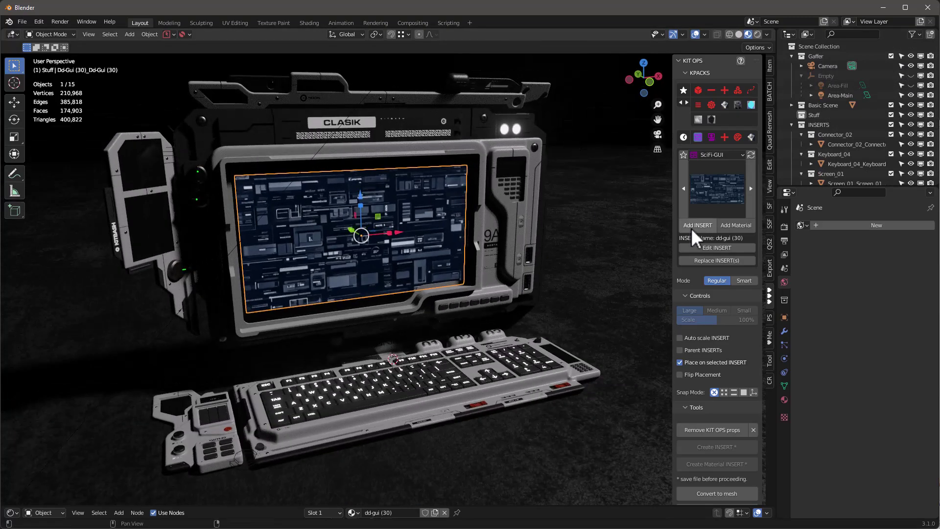
{"action": "middle_click_drag", "start_coordinate": [493, 256], "coordinate": [458, 245]}
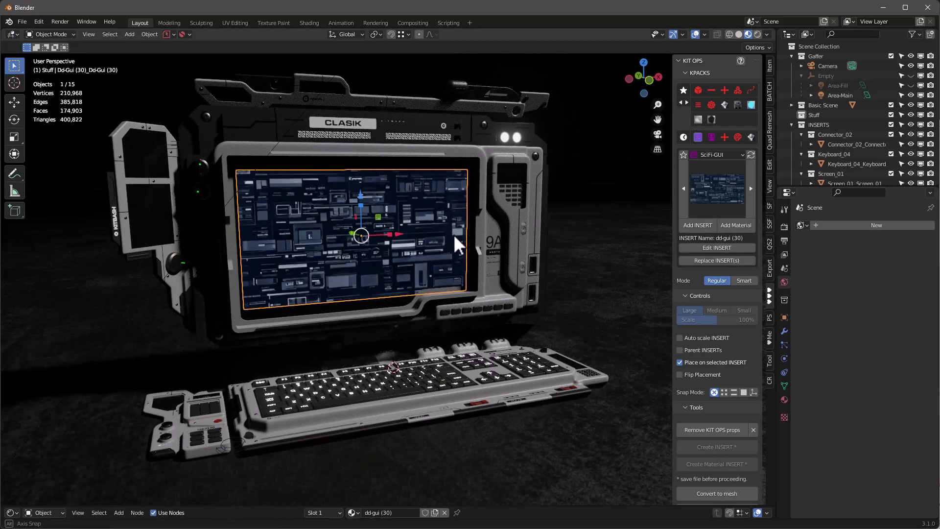
{"action": "left_click", "coordinate": [910, 95]}
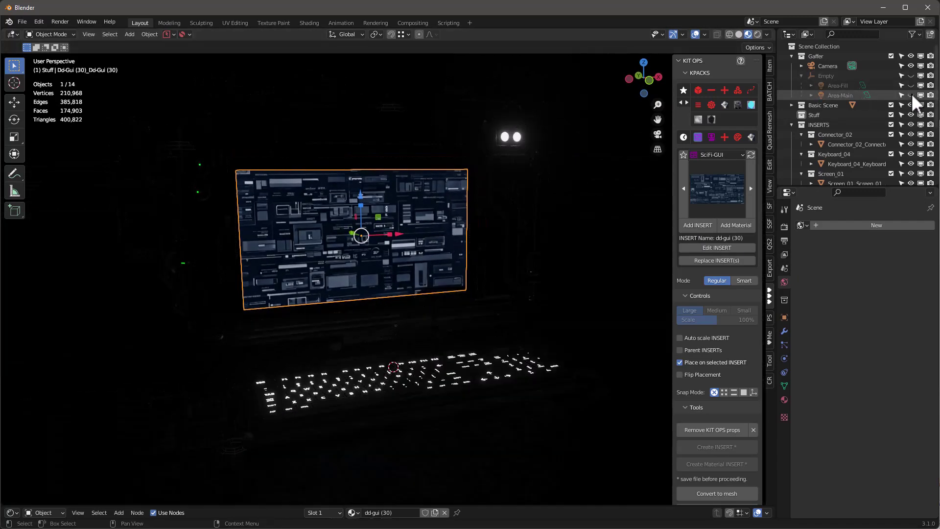
{"action": "mouse_move", "coordinate": [487, 237]}
{"action": "middle_mouse_down"}
{"action": "mouse_move", "coordinate": [386, 232]}
{"action": "mouse_move", "coordinate": [495, 248]}
{"action": "middle_mouse_up"}
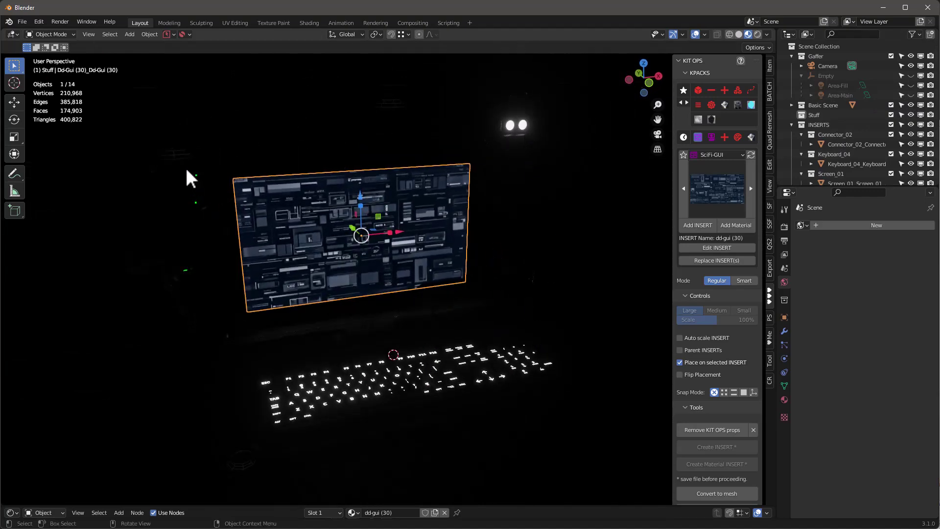
- Show the Area-Fill and Area-Main lights again
{"action": "left_click_drag", "start_coordinate": [911, 85], "coordinate": [911, 95]}
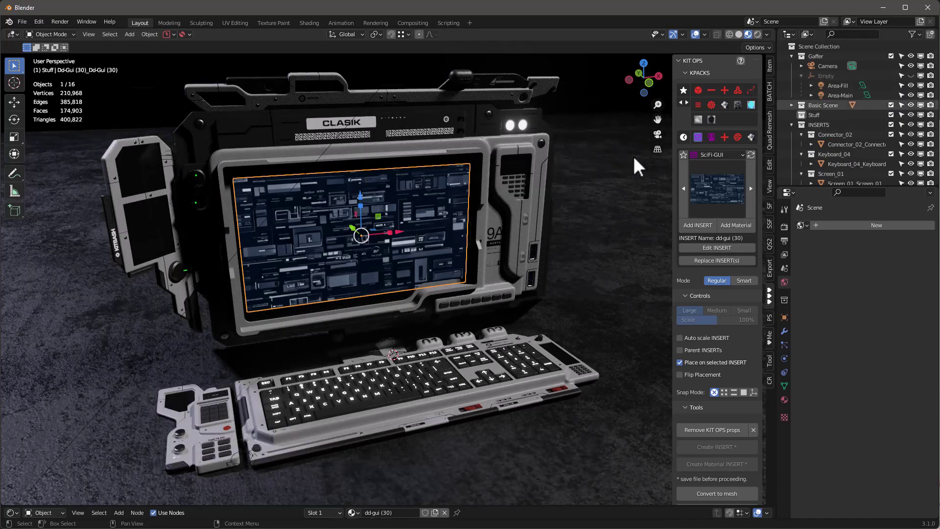
{"action": "middle_click_drag", "start_coordinate": [635, 166], "coordinate": [266, 311]}
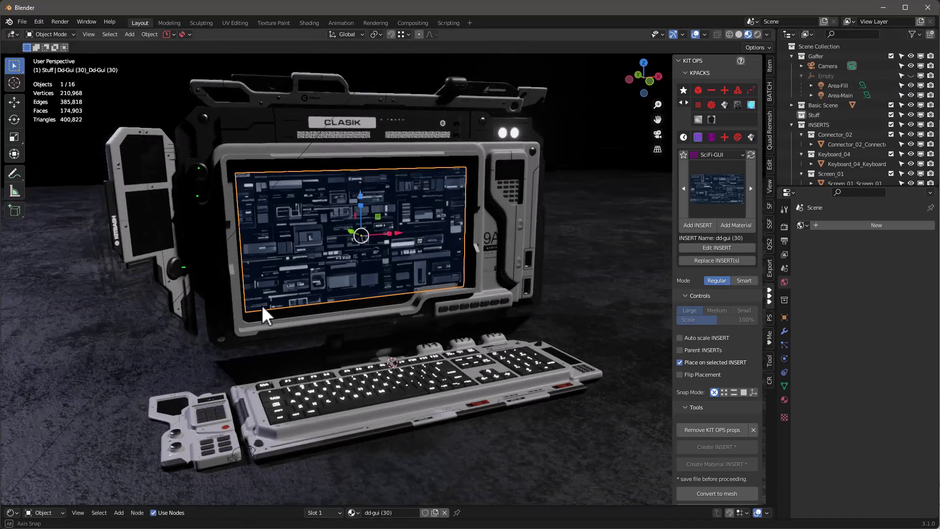
{"action": "scroll", "coordinate": [353, 260], "scroll_direction": "down", "scroll_amount": 1}
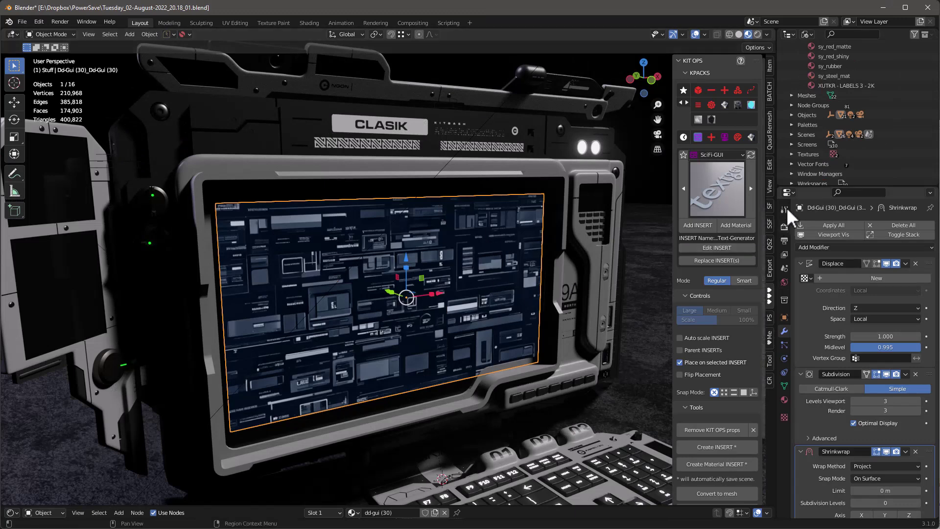
- Choose the Cw-Text-Generator INSERT and place it at the centre of the interface graphic on the main screen
{"action": "left_click", "coordinate": [717, 188]}
{"action": "left_click", "coordinate": [381, 254]}
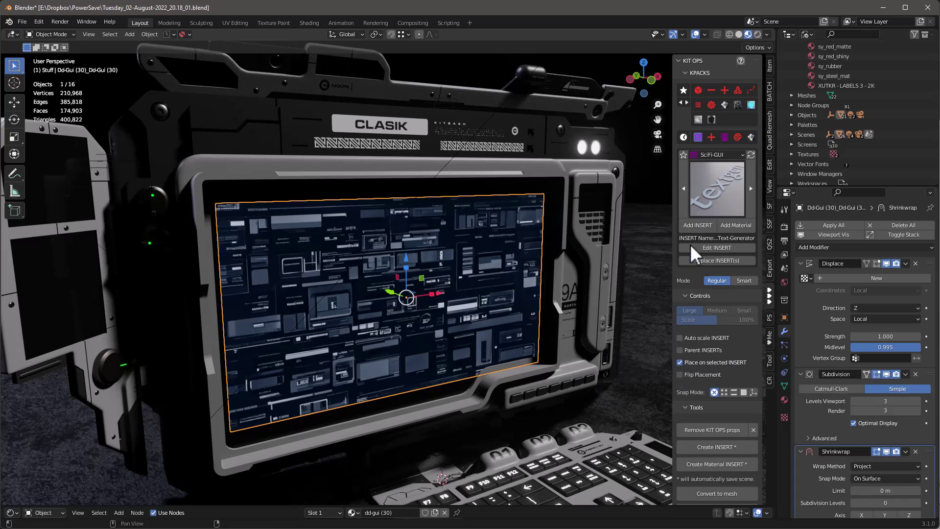
{"action": "left_click", "coordinate": [700, 225]}
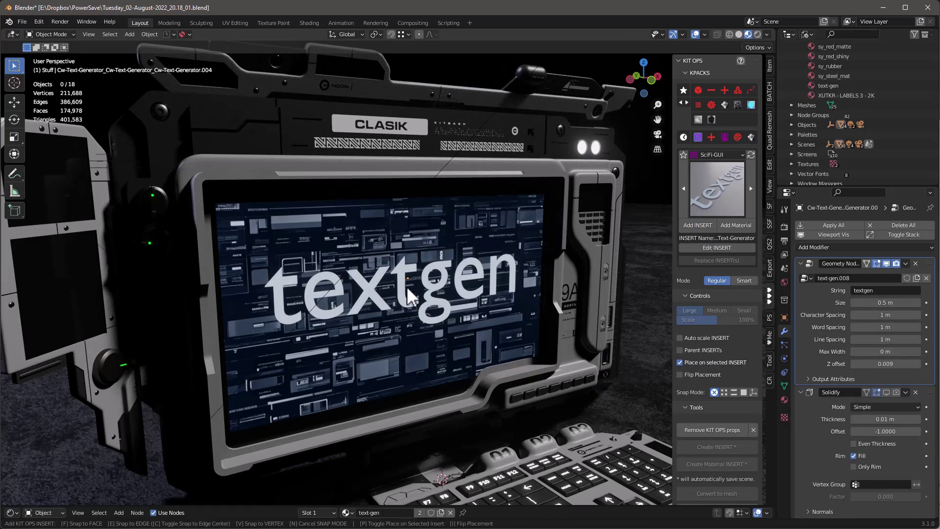
{"action": "left_click", "coordinate": [408, 294]}
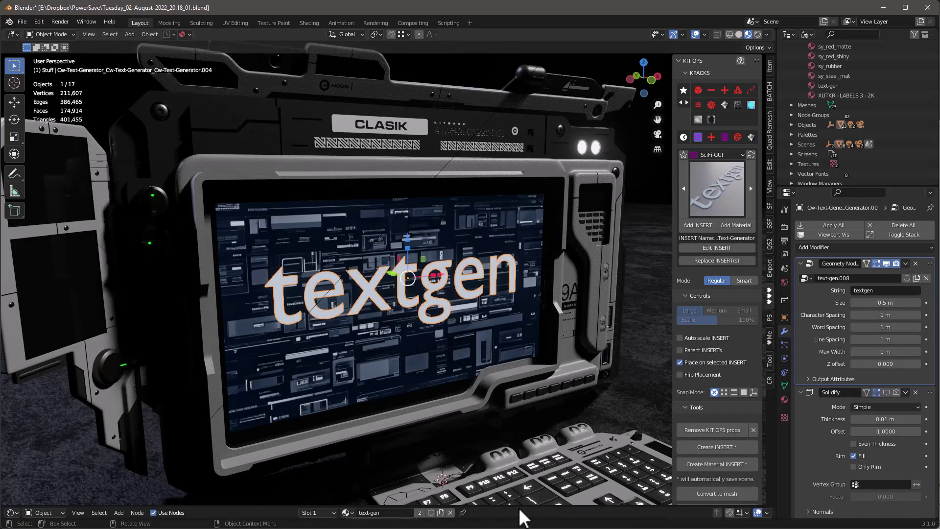
- Enlarge the shader editor and set the text-gen material's base colour and emission colour to magenta
{"action": "left_click_drag", "start_coordinate": [521, 508], "coordinate": [563, 353]}
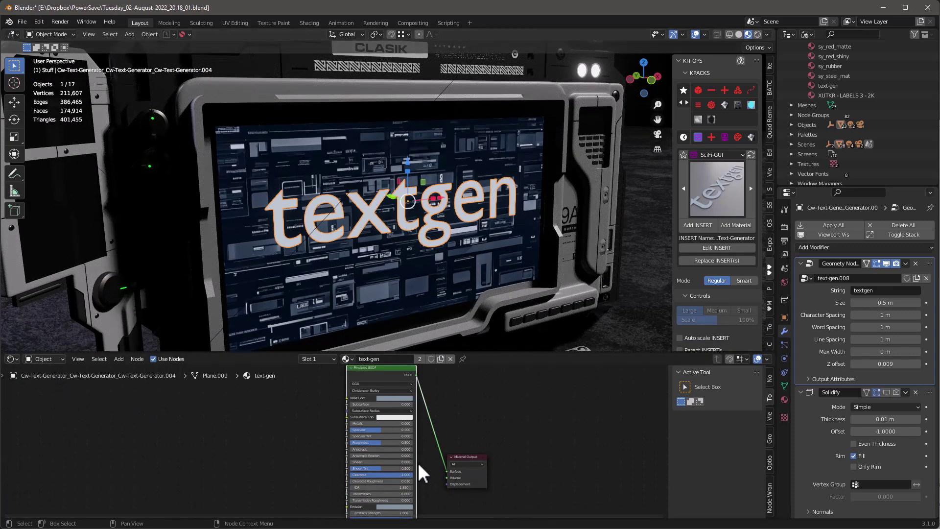
{"action": "left_click", "coordinate": [400, 397]}
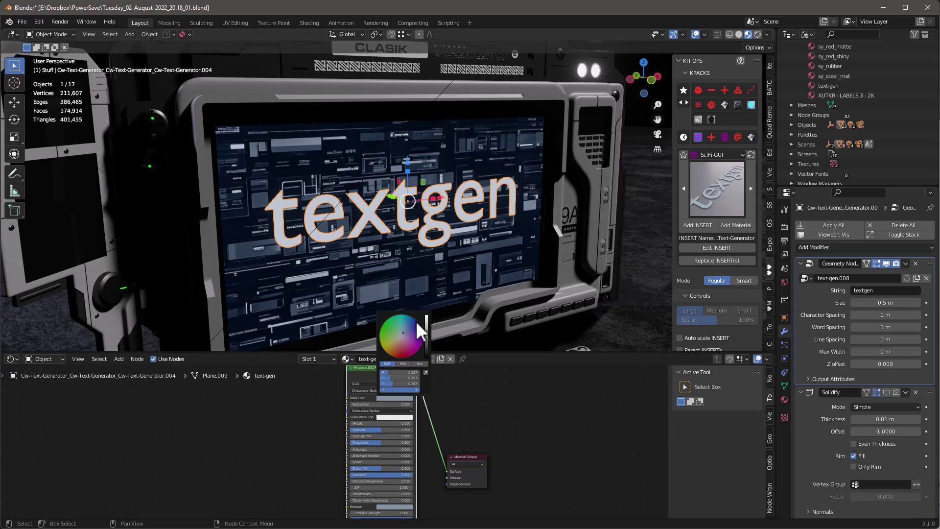
{"action": "left_click", "coordinate": [400, 351]}
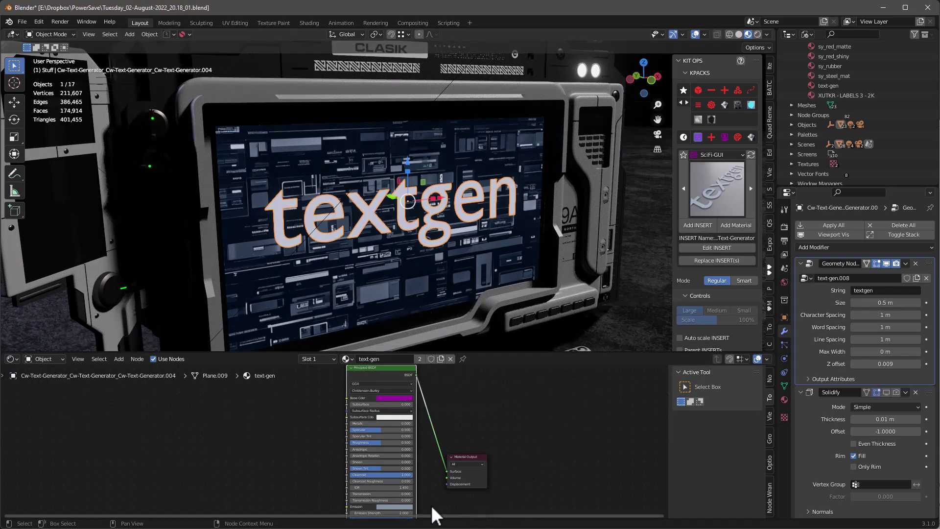
{"action": "middle_click_drag", "start_coordinate": [504, 420], "coordinate": [506, 408]}
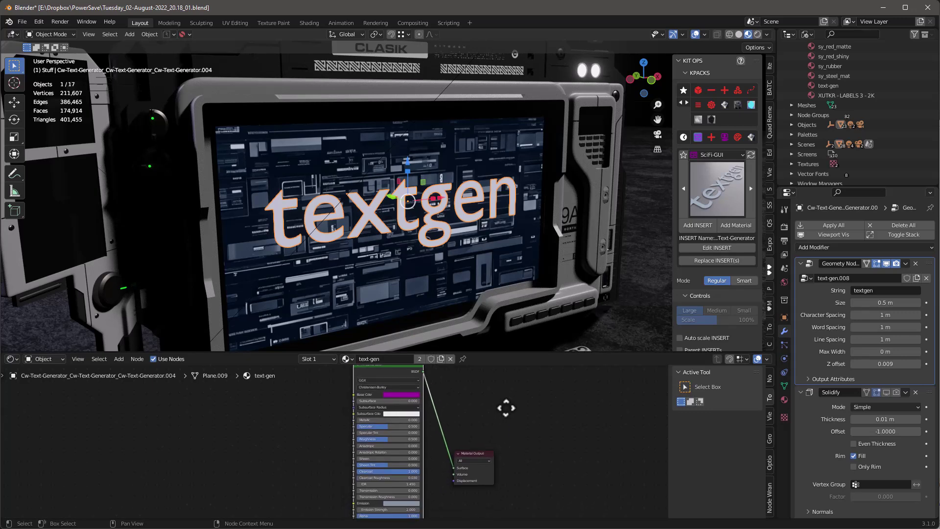
{"action": "left_click", "coordinate": [410, 503]}
{"action": "left_click", "coordinate": [416, 459]}
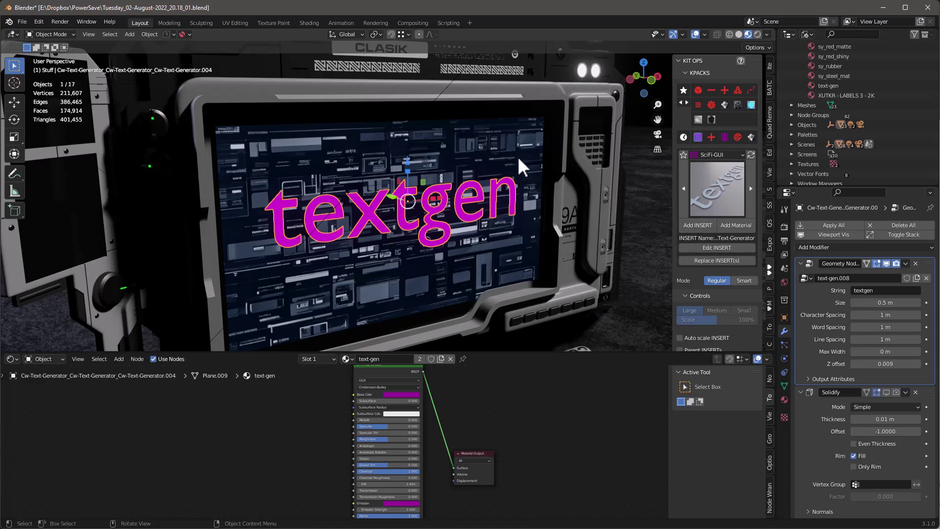
- Add a second Cw-Text-Generator INSERT to the screen graphic, scaled down and centred just below the first text
{"action": "left_click", "coordinate": [511, 142]}
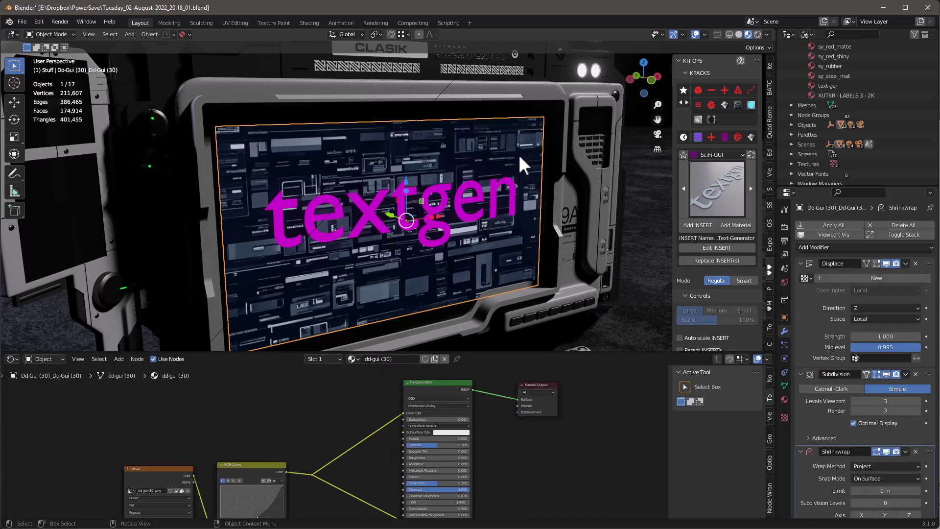
{"action": "left_click", "coordinate": [701, 225]}
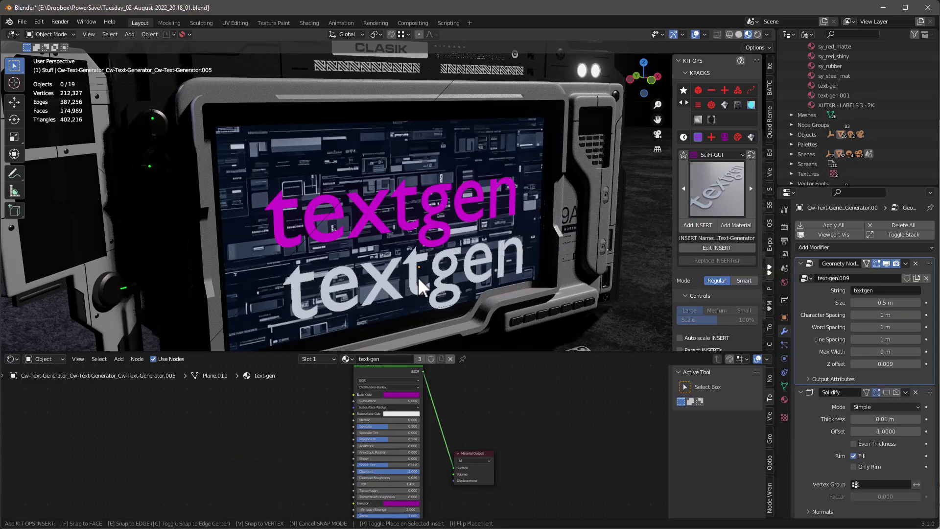
{"action": "scroll", "coordinate": [416, 275], "scroll_direction": "down", "scroll_amount": 6}
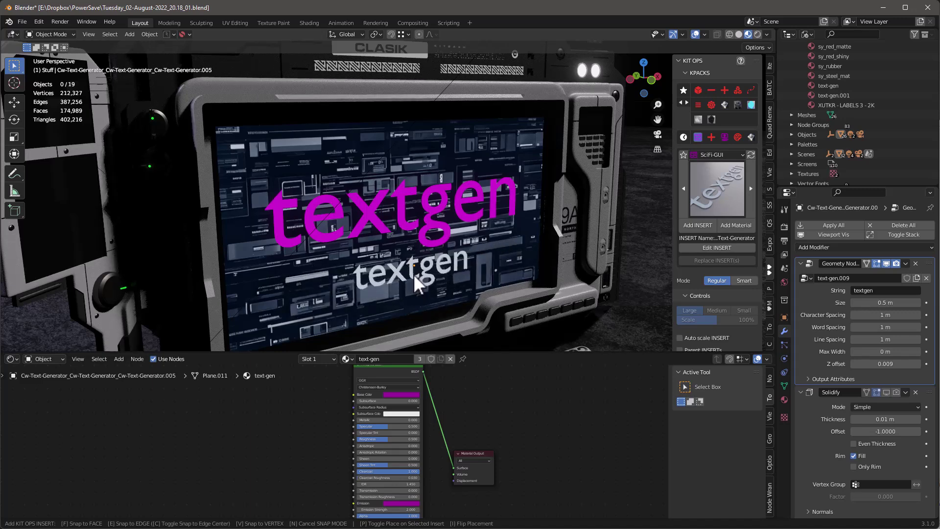
{"action": "left_click", "coordinate": [413, 274]}
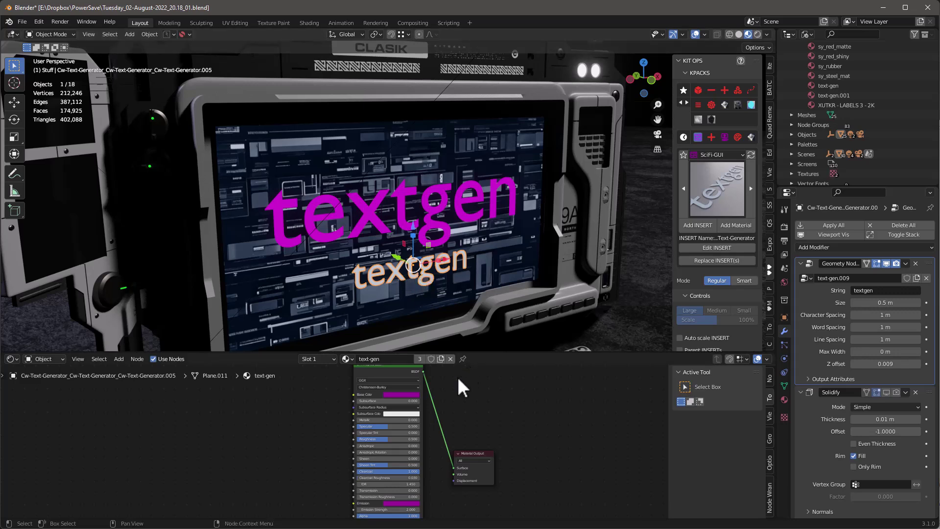
- Assign the text-gen.001 material to the smaller text
{"action": "left_click", "coordinate": [352, 360]}
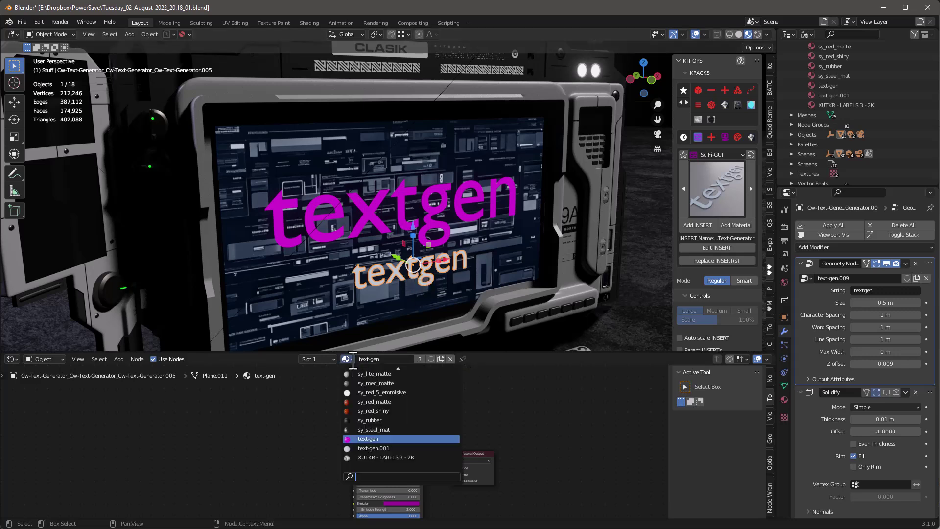
{"action": "left_click", "coordinate": [390, 446]}
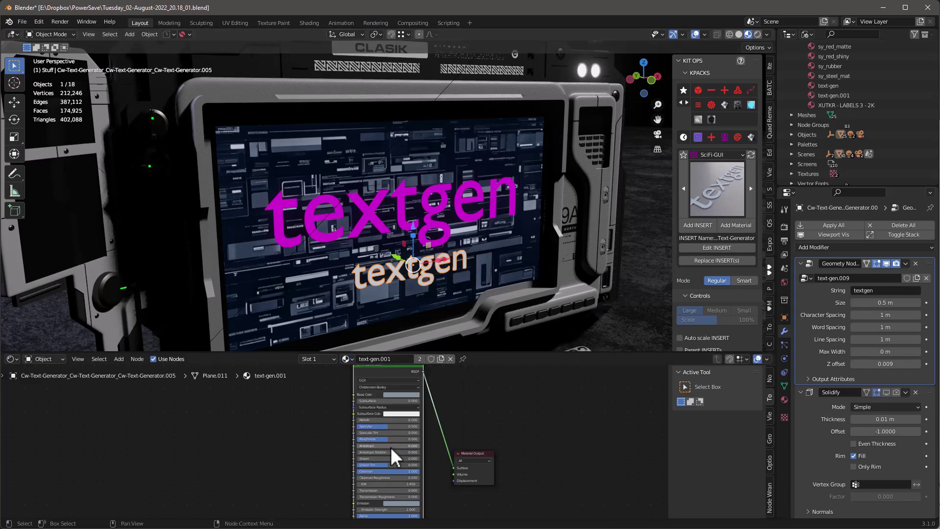
{"action": "left_click", "coordinate": [403, 394]}
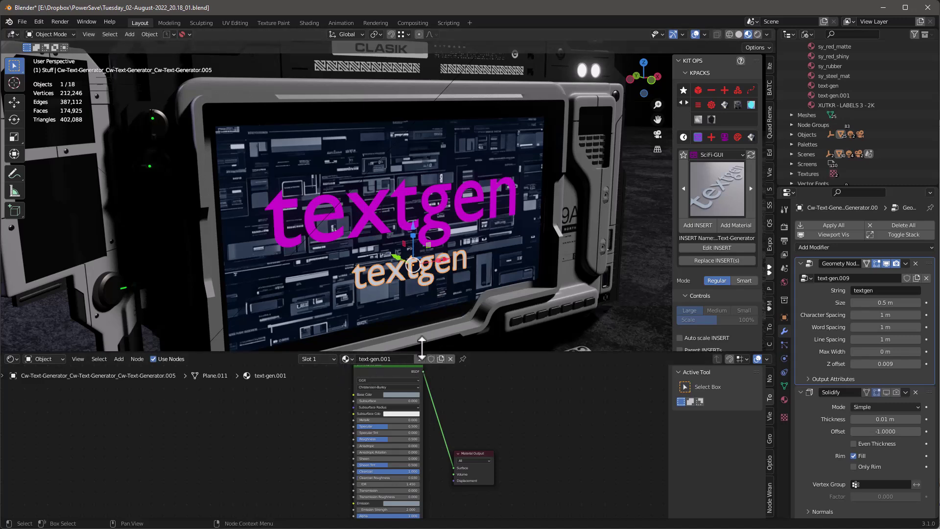
- Select the larger text and run Clean Duplicate Materials so both texts share one material
{"action": "left_click", "coordinate": [375, 223]}
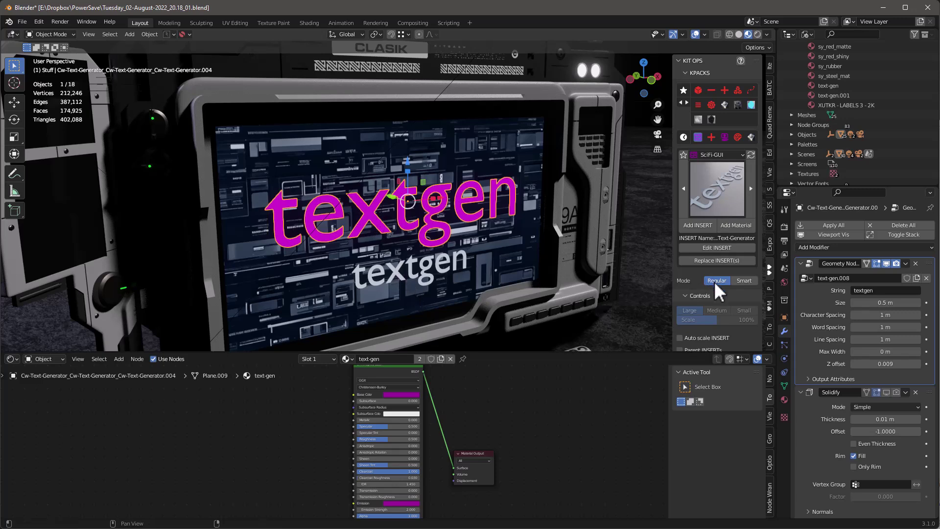
{"action": "scroll", "coordinate": [716, 279], "scroll_direction": "down", "scroll_amount": 8}
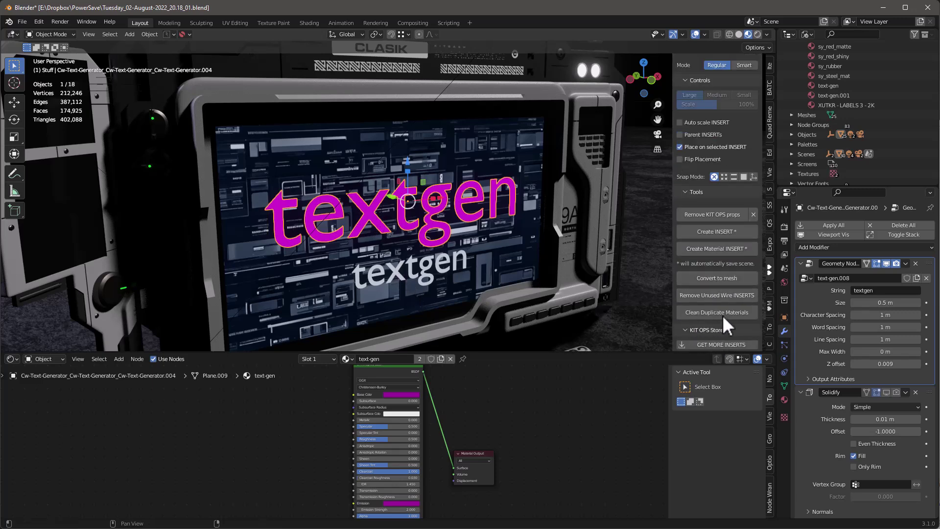
{"action": "left_click", "coordinate": [718, 310]}
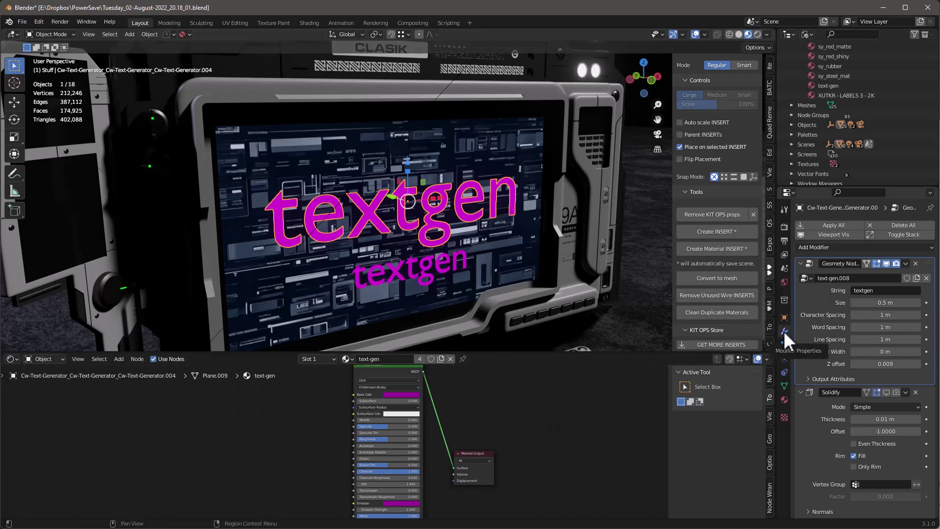
- Change the larger text's string to CYBER DECK and reduce its size to 0.27 m
{"action": "left_click", "coordinate": [872, 290]}
{"action": "type", "text": "CYBER DECK"}
{"action": "key", "text": "Return"}
{"action": "mouse_move", "coordinate": [888, 302]}
{"action": "left_mouse_down"}
{"action": "mouse_move", "coordinate": [874, 303]}
{"action": "mouse_move", "coordinate": [887, 302]}
{"action": "left_mouse_up"}
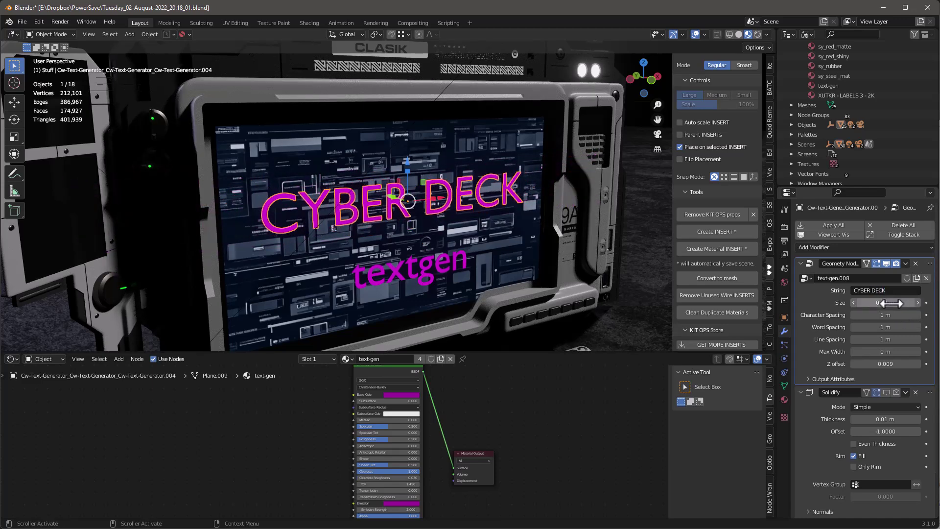
- Select the smaller text and change its string to HARDPOINTS ENABLED
{"action": "left_click", "coordinate": [430, 270]}
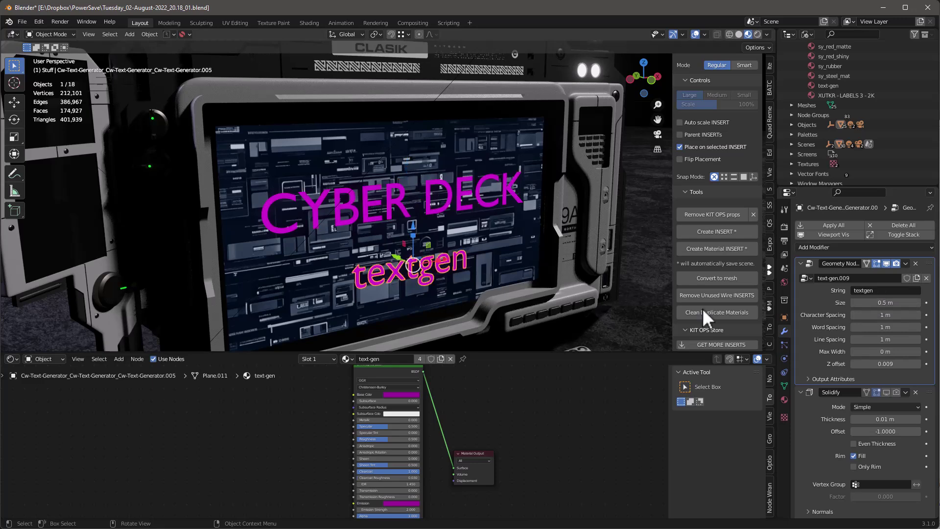
{"action": "left_click", "coordinate": [880, 289]}
{"action": "type", "text": "HARD"}
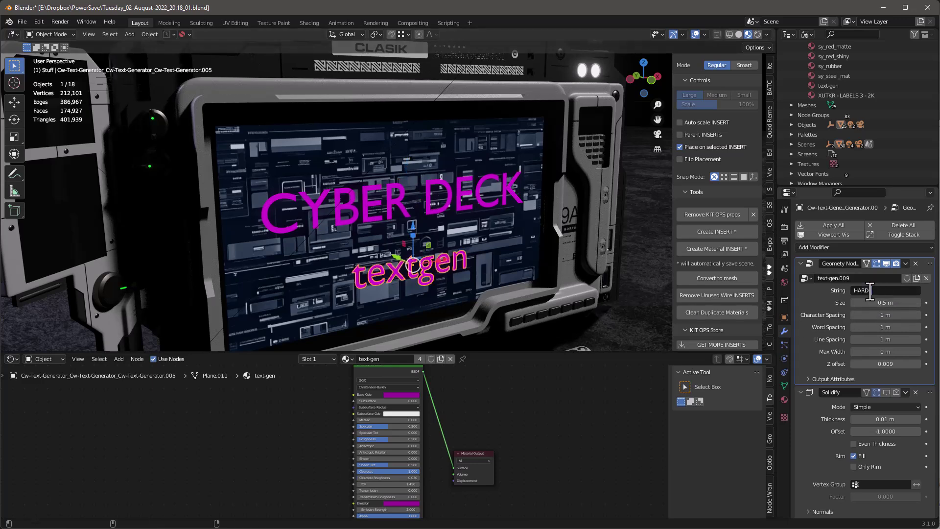
{"action": "type", "text": " COINTS ENABLED"}
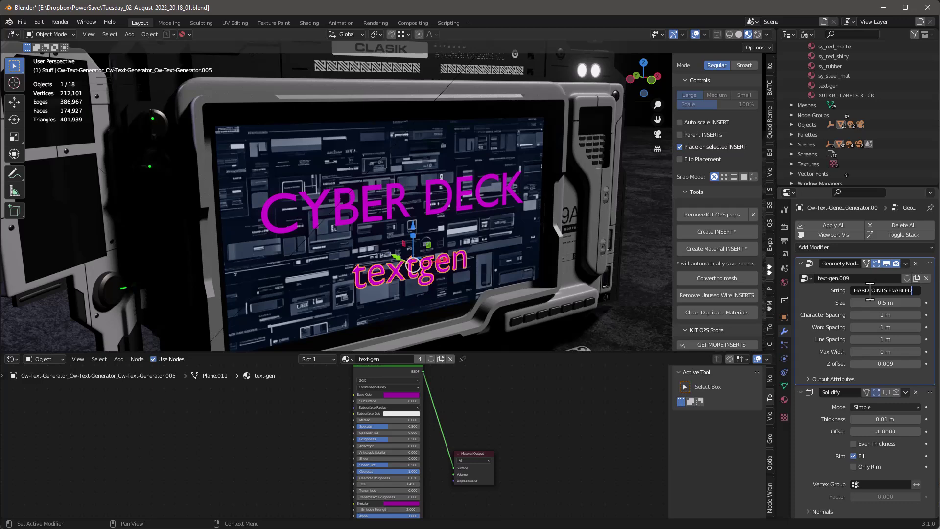
{"action": "key", "text": "Return"}
- Set the HARDPOINTS ENABLED text's size to 0.22 m and move it up close beneath CYBER DECK
{"action": "double_click", "coordinate": [881, 302]}
{"action": "type", "text": "0.28"}
{"action": "key", "text": "Return"}
{"action": "left_click_drag", "start_coordinate": [881, 302], "coordinate": [861, 302]}
{"action": "left_click_drag", "start_coordinate": [413, 228], "coordinate": [413, 201]}
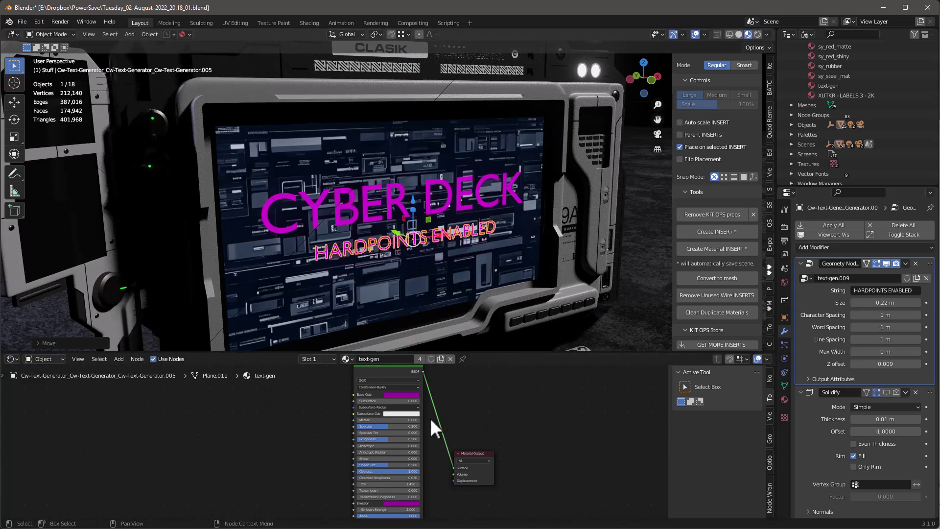
- Sample a pale grey from the screen graphic as the text material's emission colour and copy it to the base colour
{"action": "scroll", "coordinate": [389, 414], "scroll_direction": "up", "scroll_amount": 1}
{"action": "scroll", "coordinate": [516, 425], "scroll_direction": "down", "scroll_amount": 1}
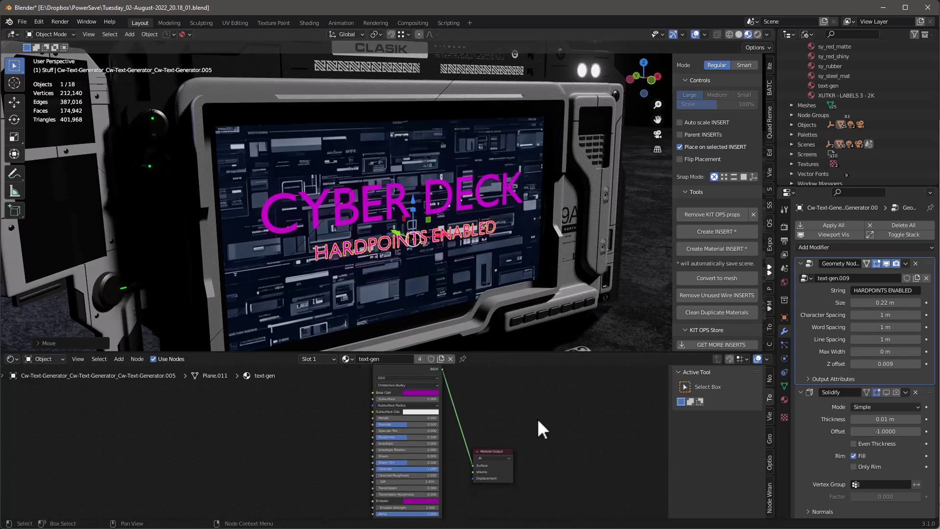
{"action": "left_click", "coordinate": [417, 490]}
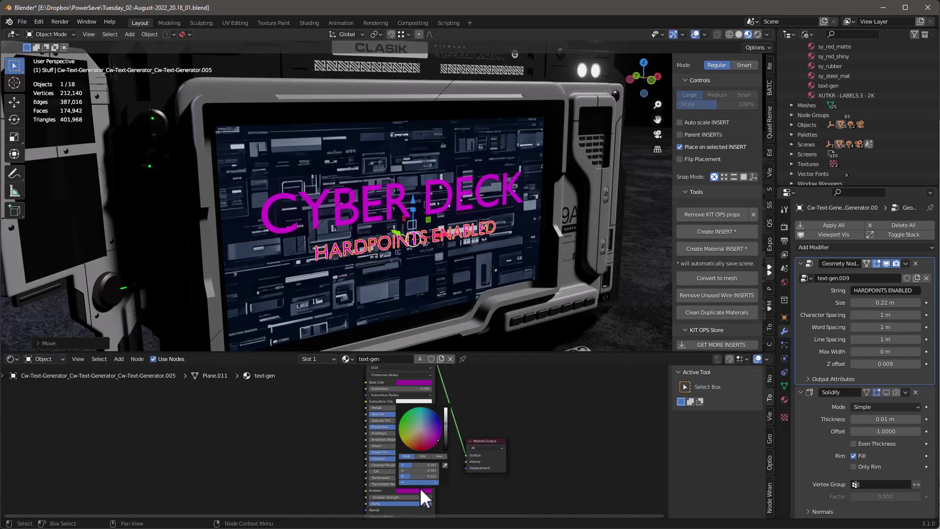
{"action": "left_click", "coordinate": [445, 465]}
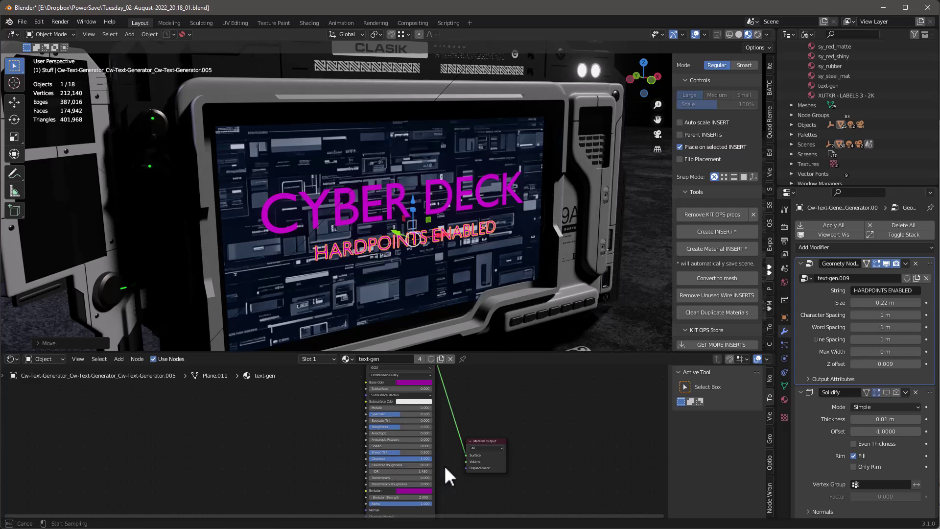
{"action": "left_click", "coordinate": [318, 275]}
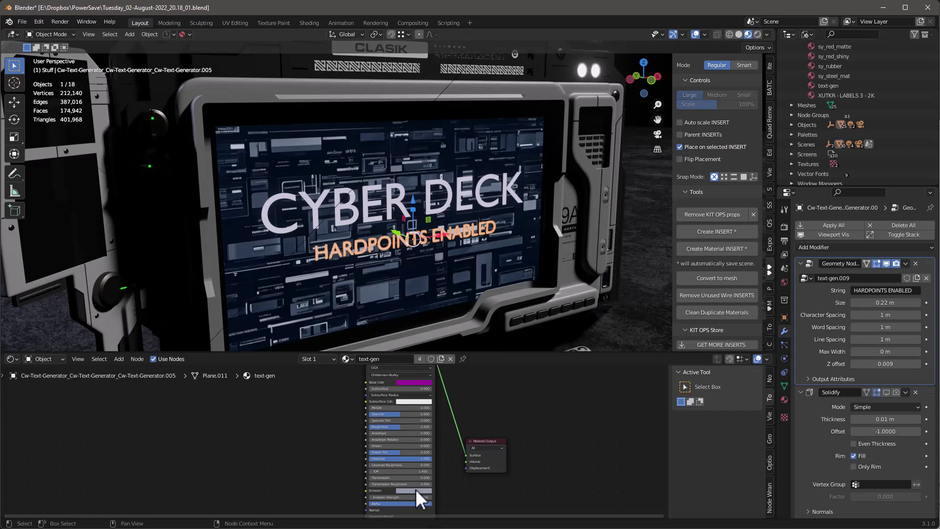
{"action": "key", "text": "ctrl+v"}
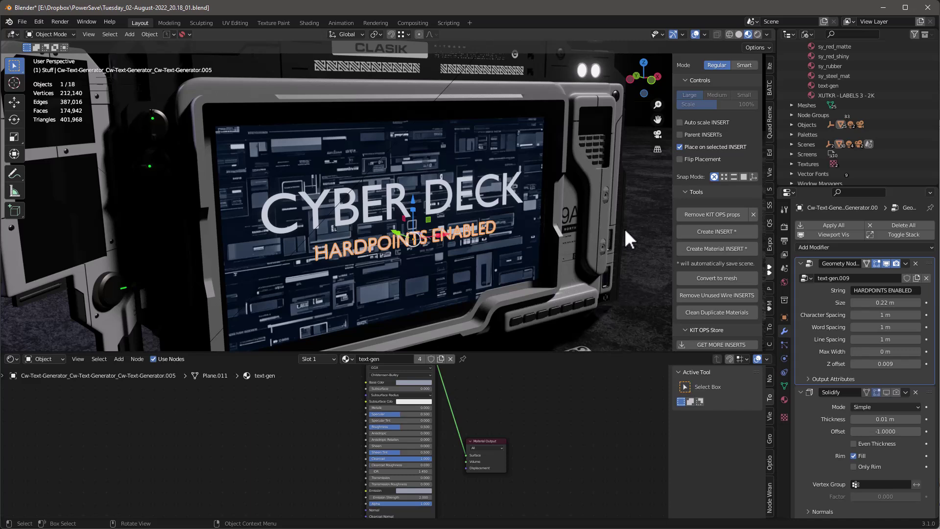
- Select the CYBER DECK text and show its geometry node tree in the lower editor
{"action": "left_click", "coordinate": [366, 204]}
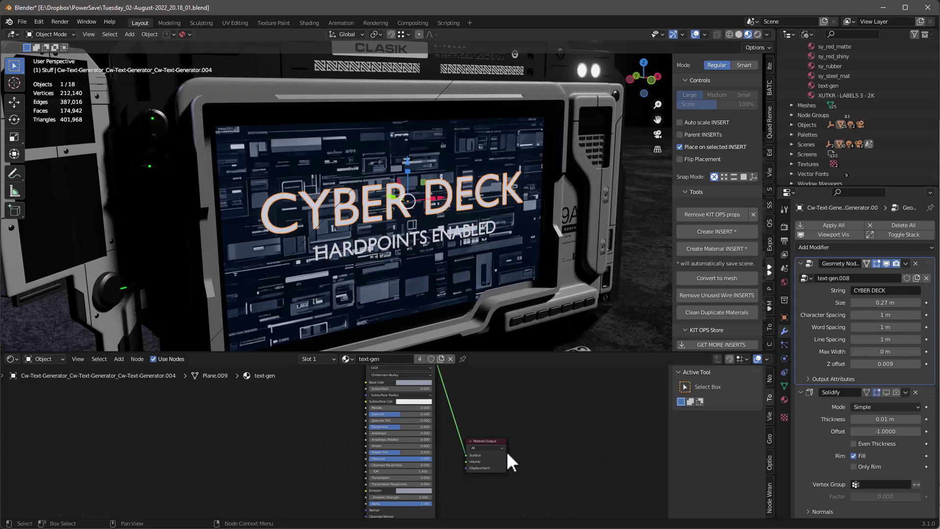
{"action": "left_click", "coordinate": [14, 358]}
{"action": "left_click", "coordinate": [42, 434]}
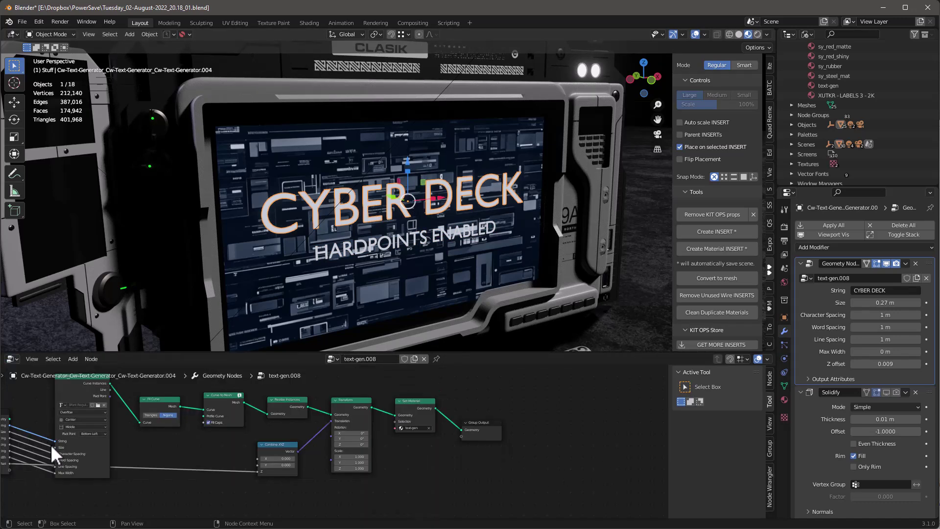
{"action": "key", "text": "Home"}
{"action": "scroll", "coordinate": [238, 480], "scroll_direction": "up", "scroll_amount": 3}
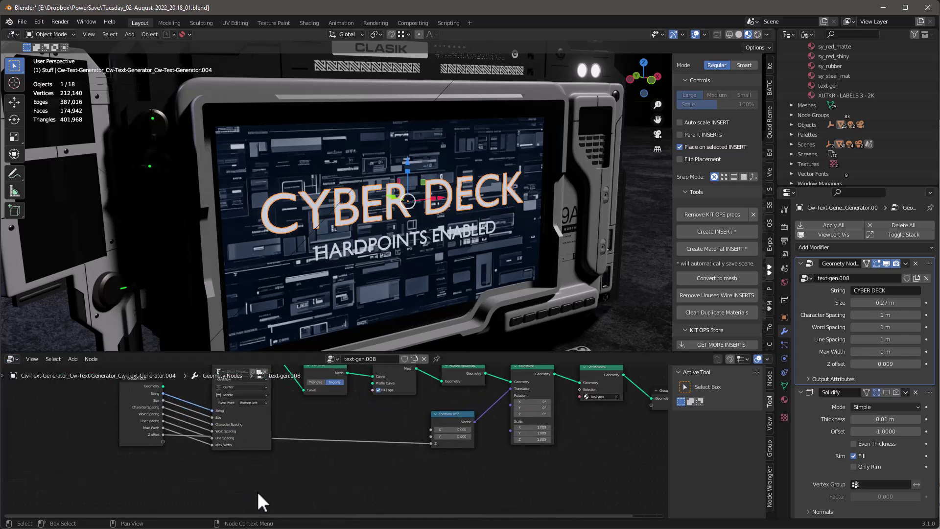
{"action": "scroll", "coordinate": [284, 504], "scroll_direction": "up", "scroll_amount": 2}
{"action": "scroll", "coordinate": [336, 455], "scroll_direction": "up", "scroll_amount": 2}
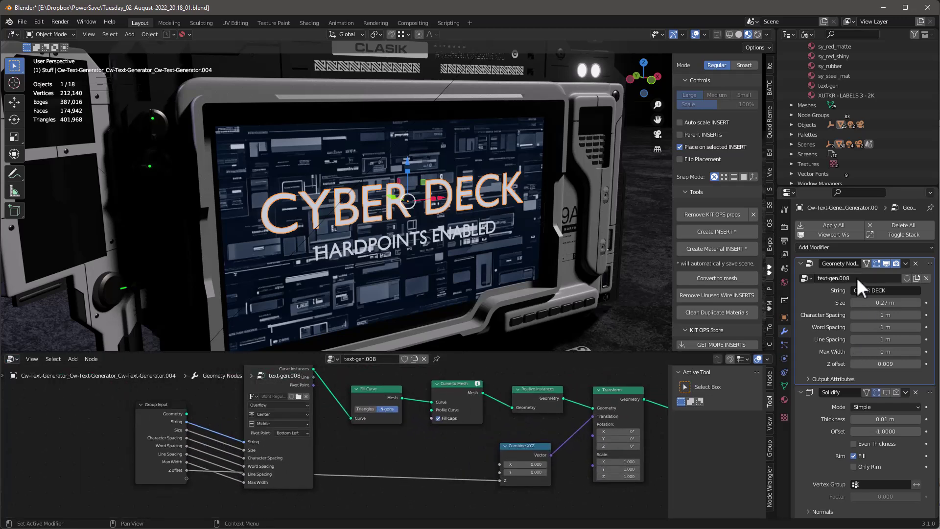
- Replace the font in the CYBER DECK text's string node with Bebas Neue Bold
{"action": "middle_click_drag", "start_coordinate": [354, 453], "coordinate": [361, 470]}
{"action": "scroll", "coordinate": [324, 424], "scroll_direction": "up", "scroll_amount": 2}
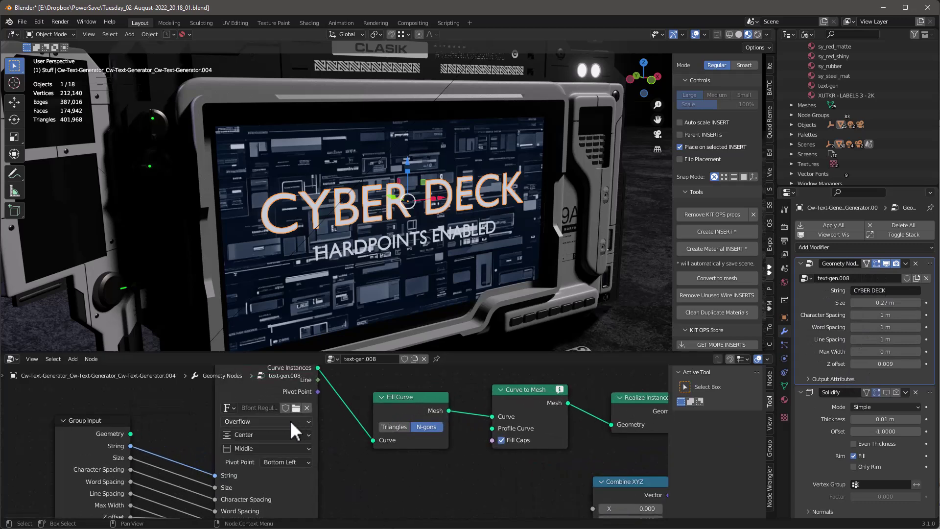
{"action": "left_click", "coordinate": [306, 407]}
{"action": "left_click", "coordinate": [296, 408]}
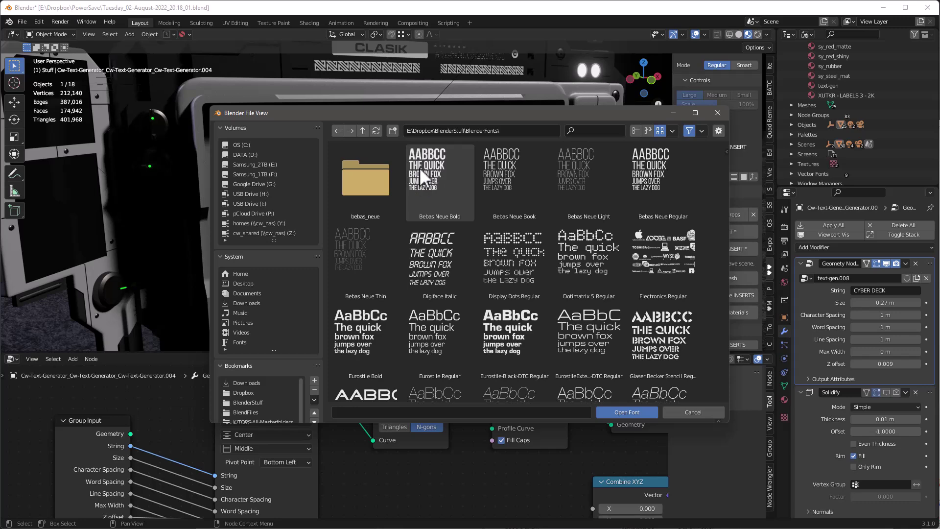
{"action": "left_click", "coordinate": [419, 168]}
{"action": "left_click", "coordinate": [636, 411]}
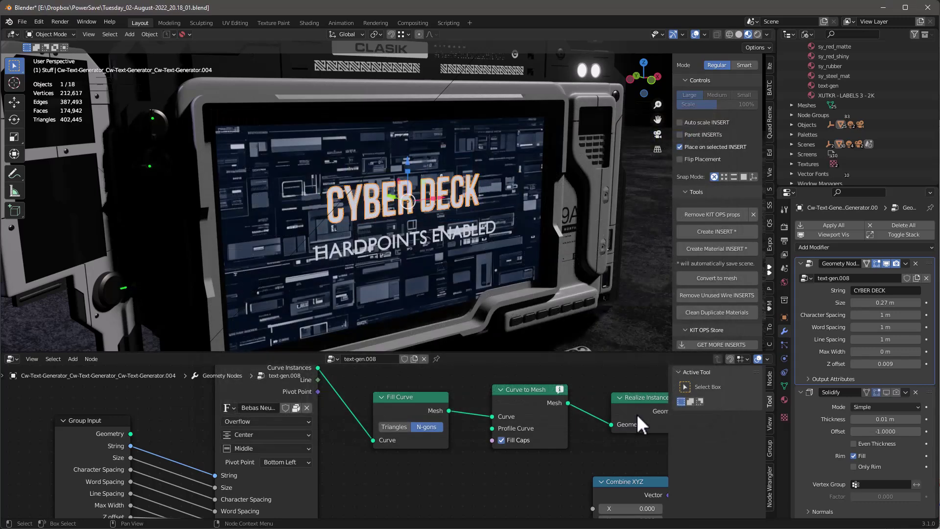
- Select the HARDPOINTS ENABLED text and load MICROGBE.TTF as the font in its string node
{"action": "left_click", "coordinate": [450, 233]}
{"action": "key", "text": "shift+r"}
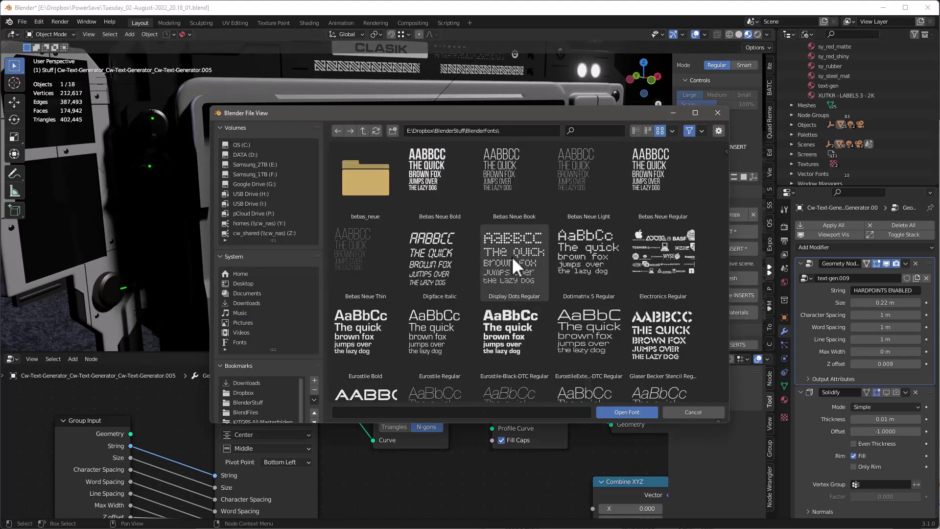
{"action": "scroll", "coordinate": [529, 344], "scroll_direction": "down", "scroll_amount": 10}
{"action": "left_click", "coordinate": [589, 250]}
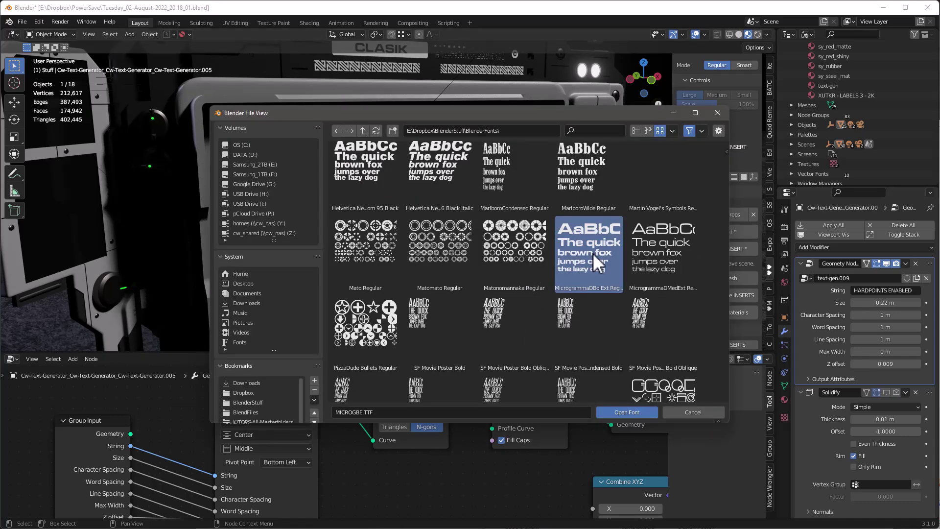
{"action": "left_click", "coordinate": [639, 413]}
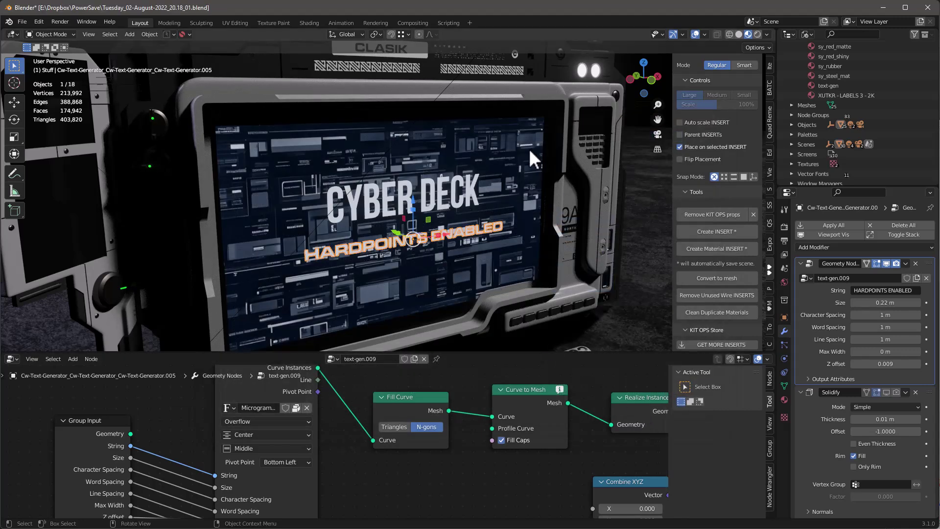
- Undo and redo the last font change on the HARDPOINTS ENABLED text to compare both versions
{"action": "key", "text": "ctrl+z"}
{"action": "key", "text": "ctrl+shift+z"}
{"action": "key", "text": "ctrl+z"}
{"action": "key", "text": "ctrl+shift+z"}
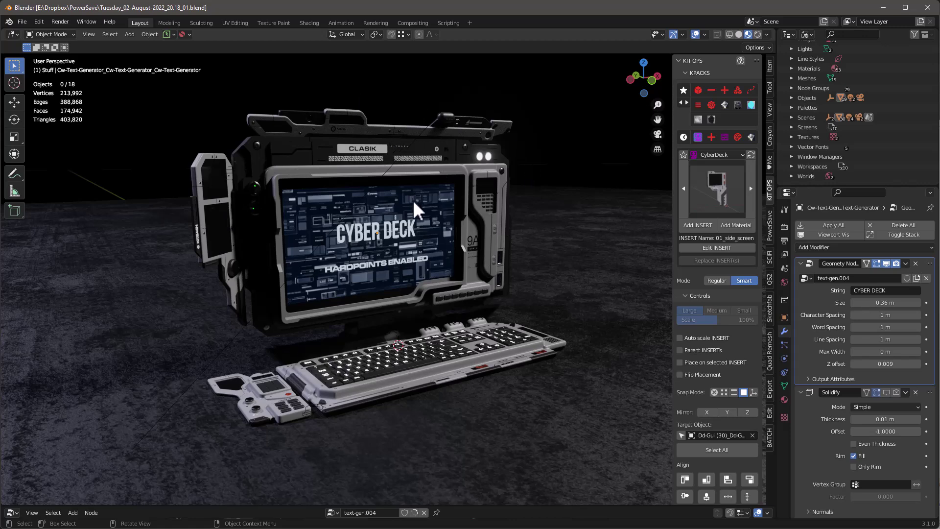
- Exclude the Gaffer, Basic Scene and Stuff collections from the view layer and turn off Scene World lighting in the viewport preview
{"action": "left_click", "coordinate": [807, 33]}
{"action": "left_click", "coordinate": [823, 54]}
{"action": "scroll", "coordinate": [886, 93], "scroll_direction": "up", "scroll_amount": 3}
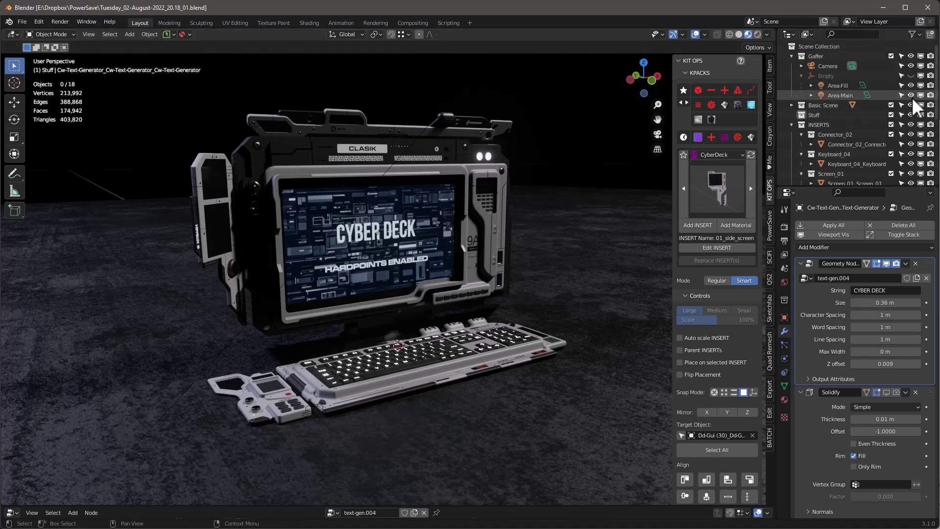
{"action": "left_click", "coordinate": [891, 56]}
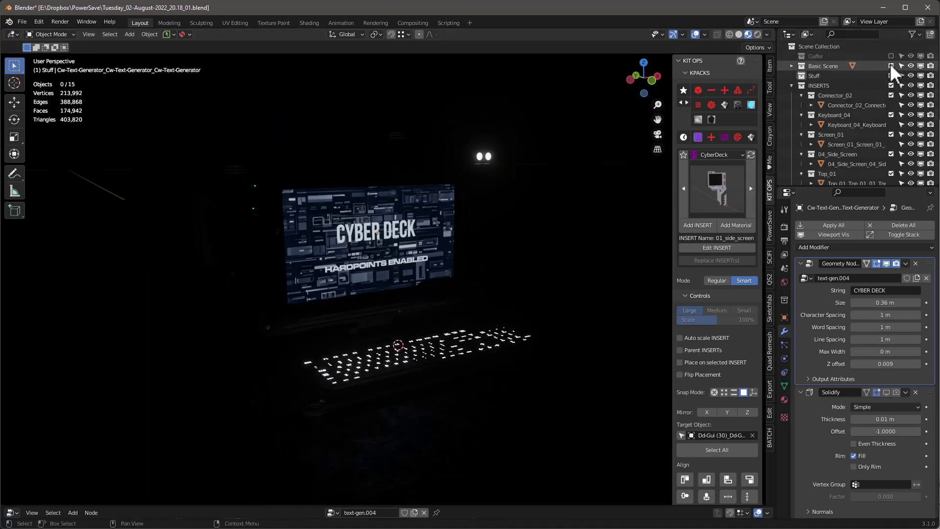
{"action": "left_click", "coordinate": [890, 65]}
{"action": "left_click", "coordinate": [891, 76]}
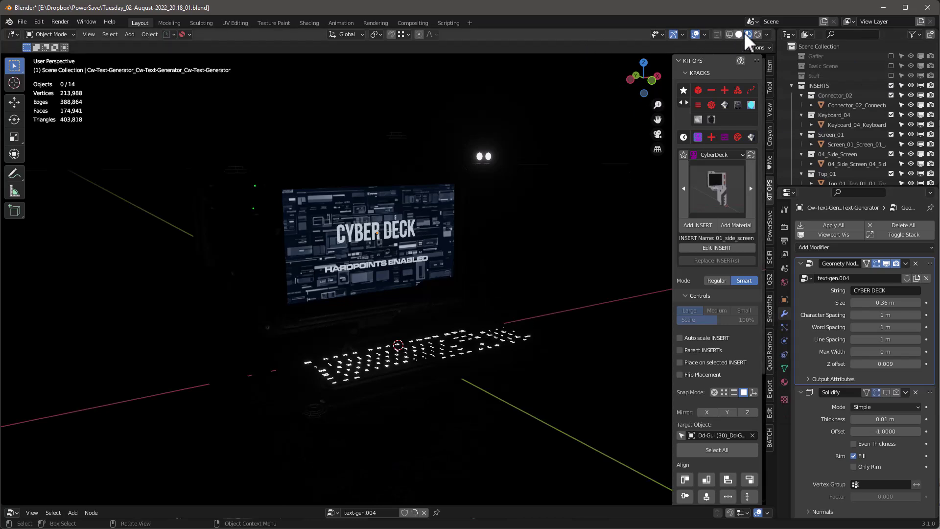
{"action": "left_click", "coordinate": [767, 34]}
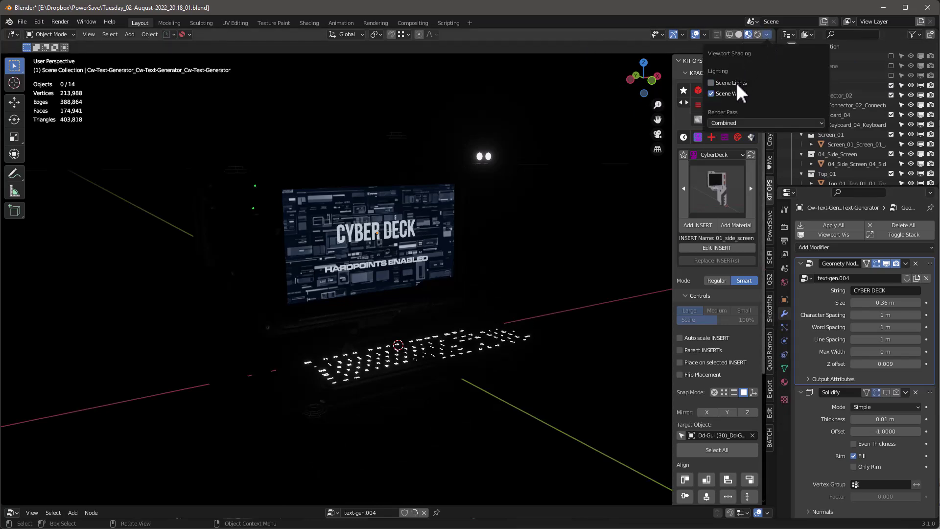
{"action": "left_click", "coordinate": [737, 92]}
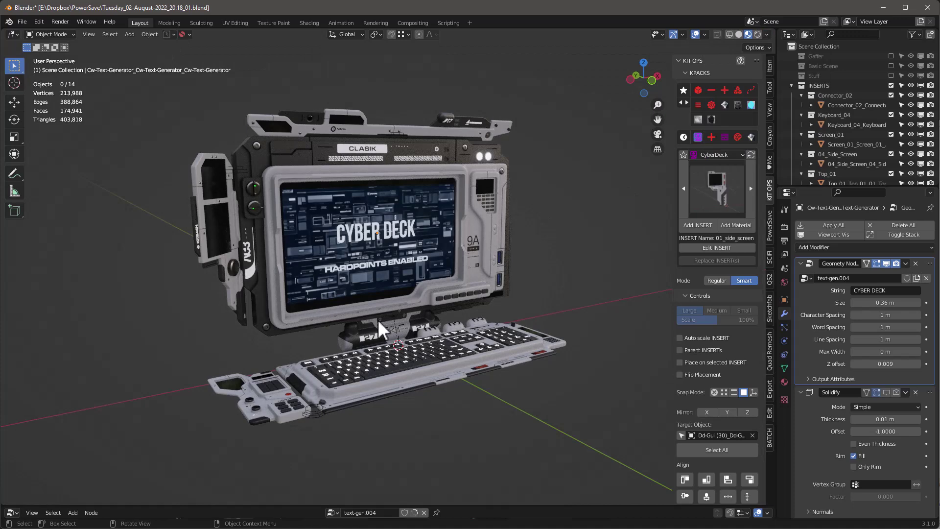
- Apply all modifiers on the CYBER DECK text and the HARDPOINTS ENABLED text
{"action": "scroll", "coordinate": [421, 299], "scroll_direction": "up", "scroll_amount": 2}
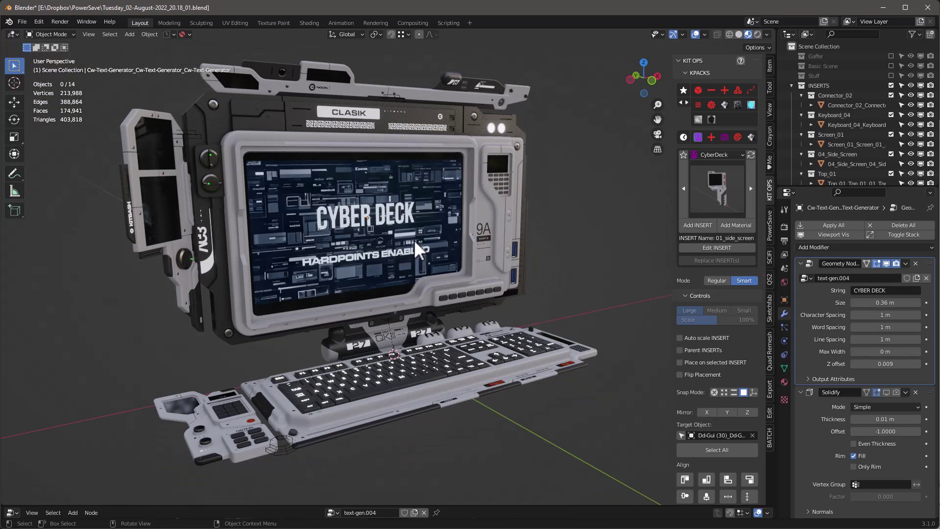
{"action": "left_click", "coordinate": [389, 209]}
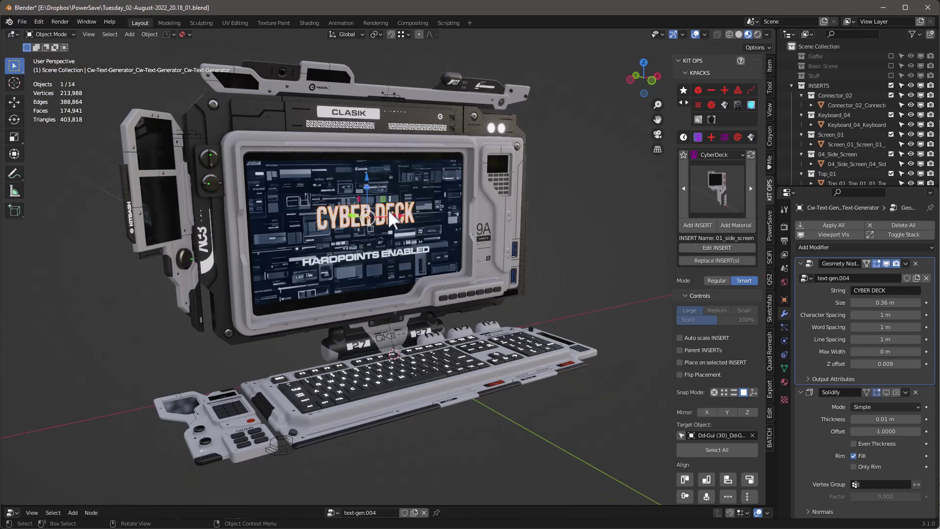
{"action": "left_click", "coordinate": [820, 224]}
{"action": "left_click", "coordinate": [409, 252]}
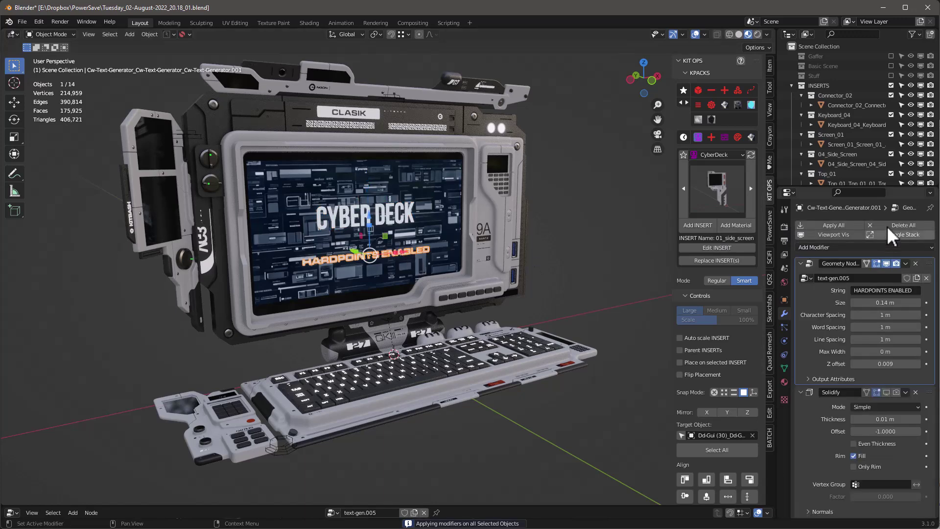
{"action": "left_click", "coordinate": [852, 224]}
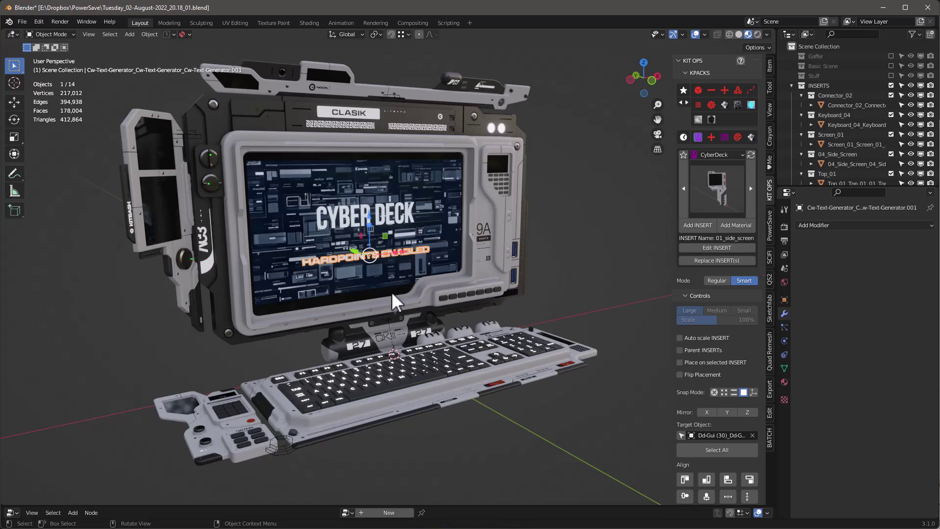
- Select all objects and remove their KIT OPS props and the unused wire INSERTs
{"action": "scroll", "coordinate": [441, 277], "scroll_direction": "down", "scroll_amount": 2}
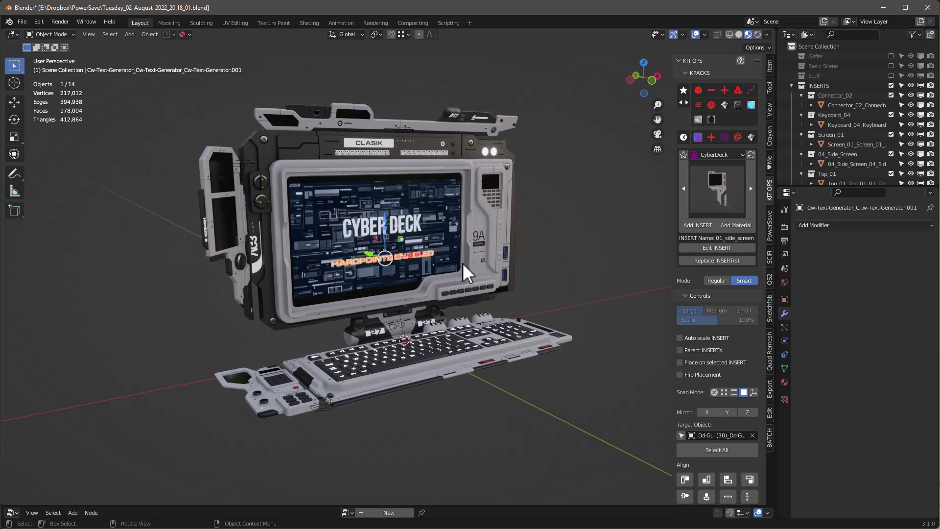
{"action": "key", "text": "a"}
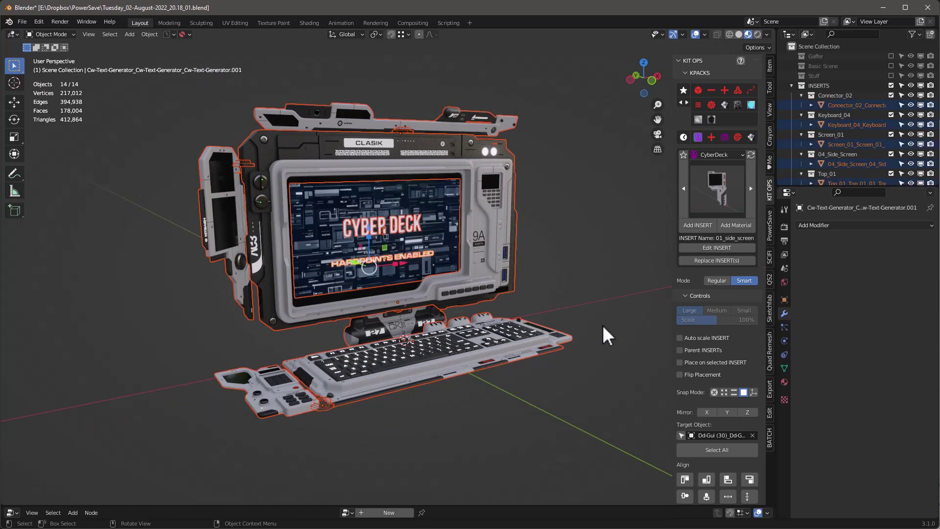
{"action": "scroll", "coordinate": [735, 394], "scroll_direction": "down", "scroll_amount": 2}
{"action": "scroll", "coordinate": [729, 399], "scroll_direction": "down", "scroll_amount": 4}
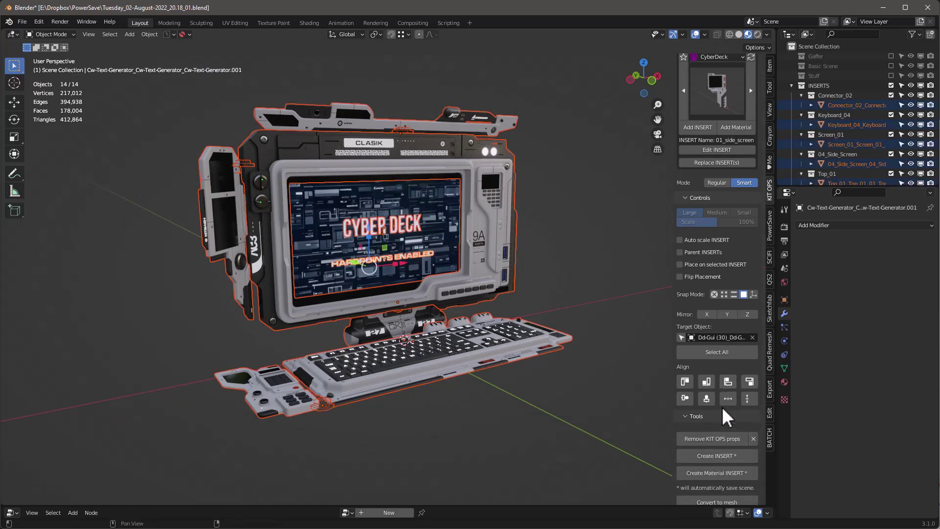
{"action": "scroll", "coordinate": [725, 445], "scroll_direction": "down", "scroll_amount": 2}
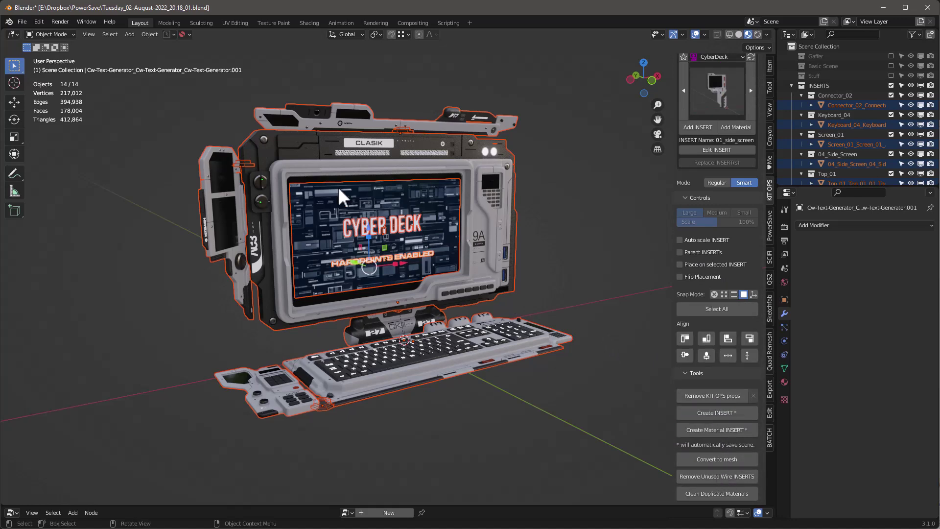
{"action": "scroll", "coordinate": [738, 421], "scroll_direction": "down", "scroll_amount": 2}
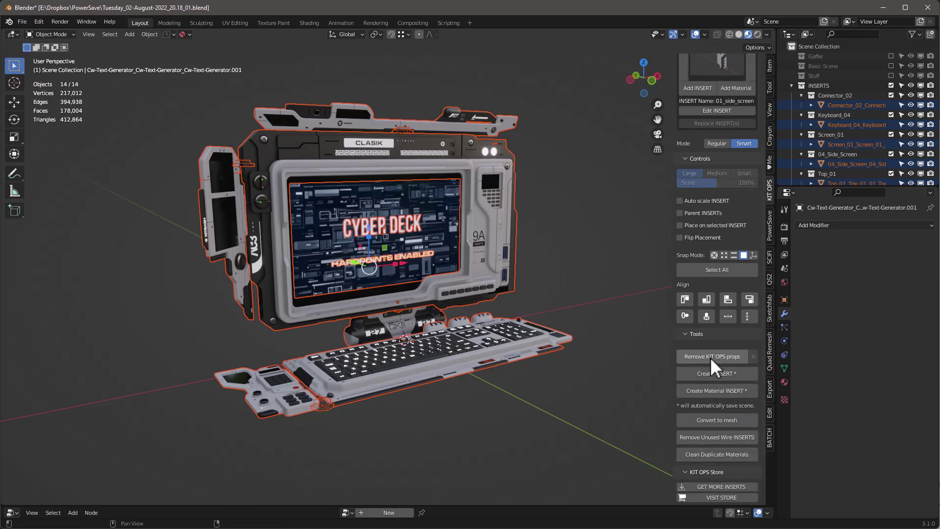
{"action": "left_click", "coordinate": [718, 438]}
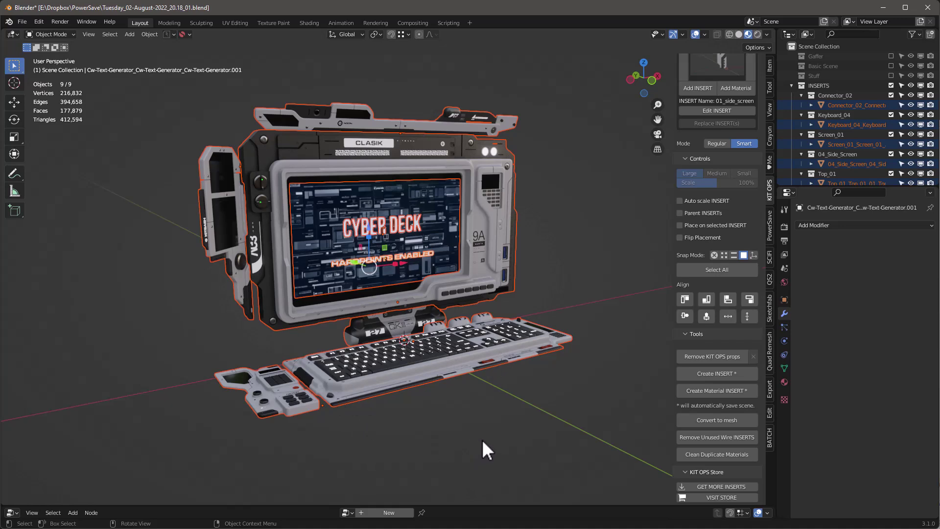
- Apply rotation and scale to all objects, checking the transform values of the screen graphic
{"action": "key", "text": "ctrl+a"}
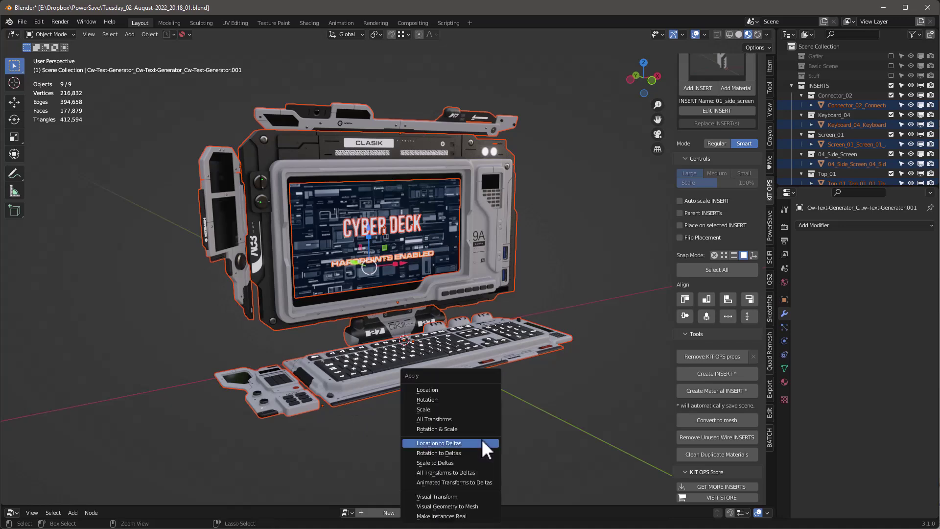
{"action": "left_click", "coordinate": [454, 428]}
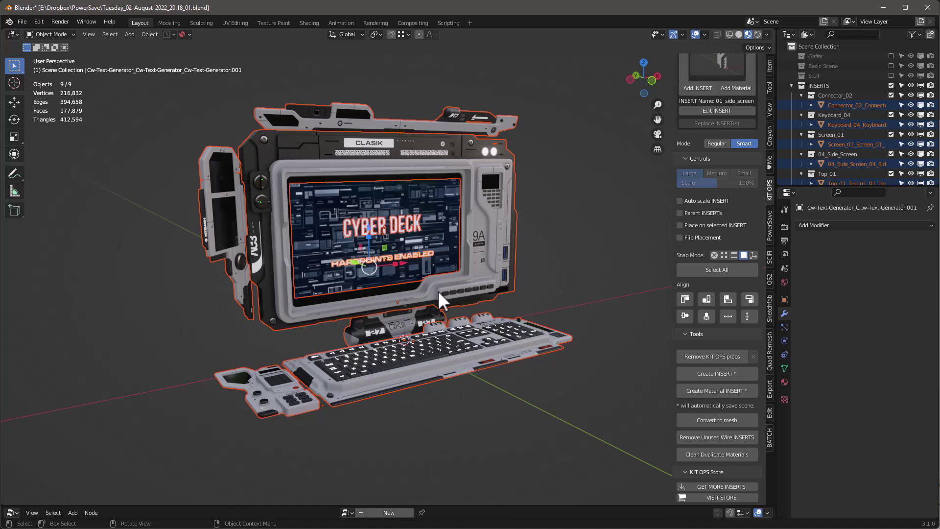
{"action": "left_click", "coordinate": [454, 204]}
{"action": "left_click", "coordinate": [770, 65]}
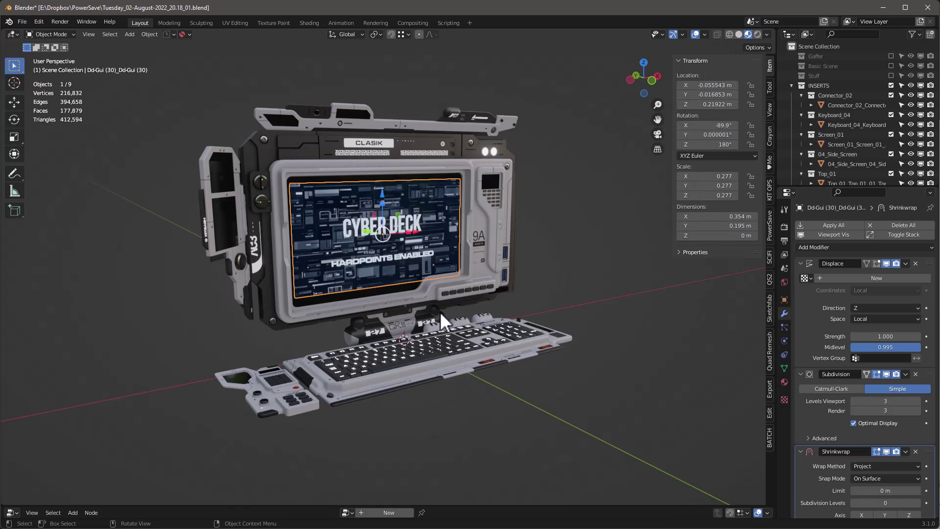
{"action": "key", "text": "a"}
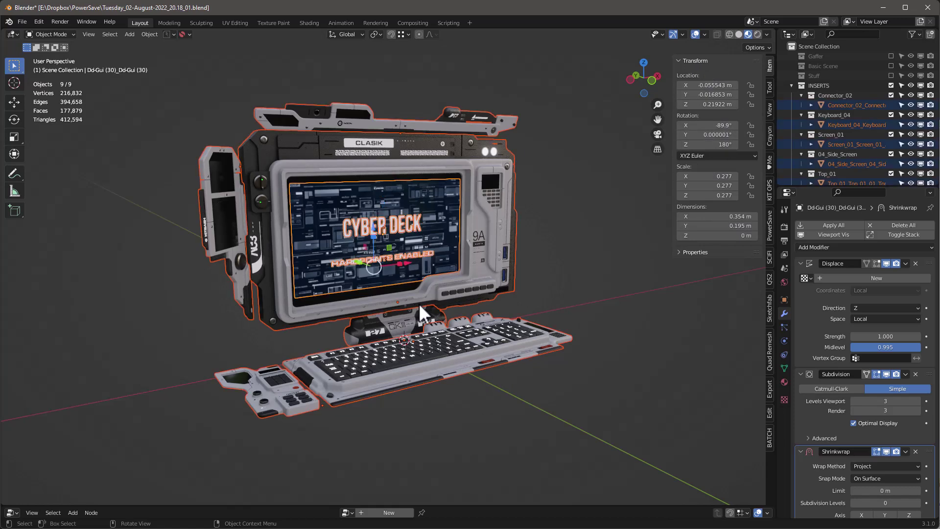
{"action": "key", "text": "ctrl+a"}
{"action": "left_click", "coordinate": [428, 304]}
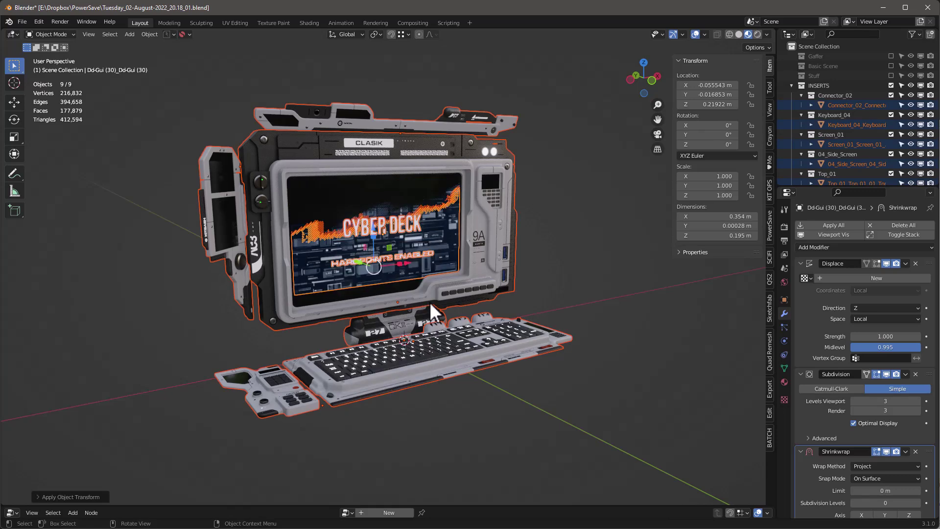
- Move the screen graphic forward along the Y axis to about -0.0186 m, in front of the monitor surface
{"action": "left_click", "coordinate": [454, 249]}
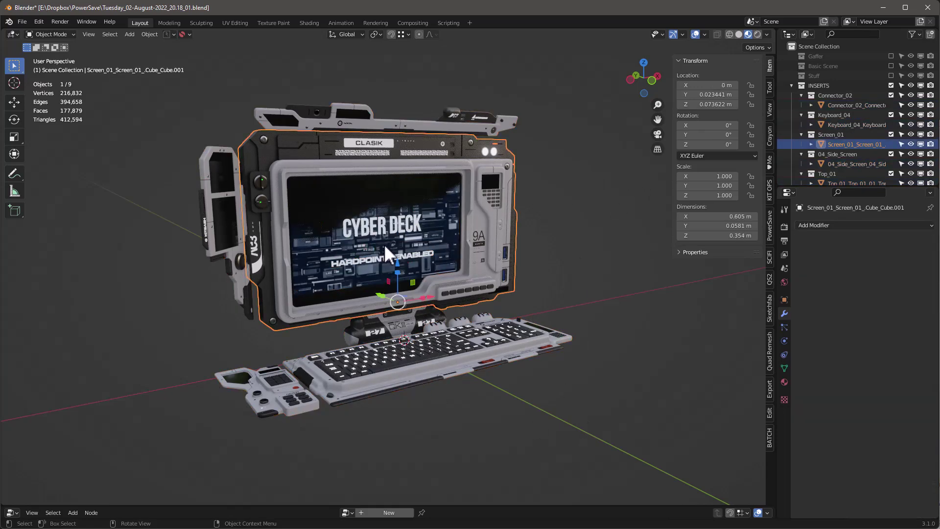
{"action": "left_click", "coordinate": [358, 250]}
{"action": "key", "text": "g"}
{"action": "key", "text": "y"}
{"action": "left_click", "coordinate": [366, 246]}
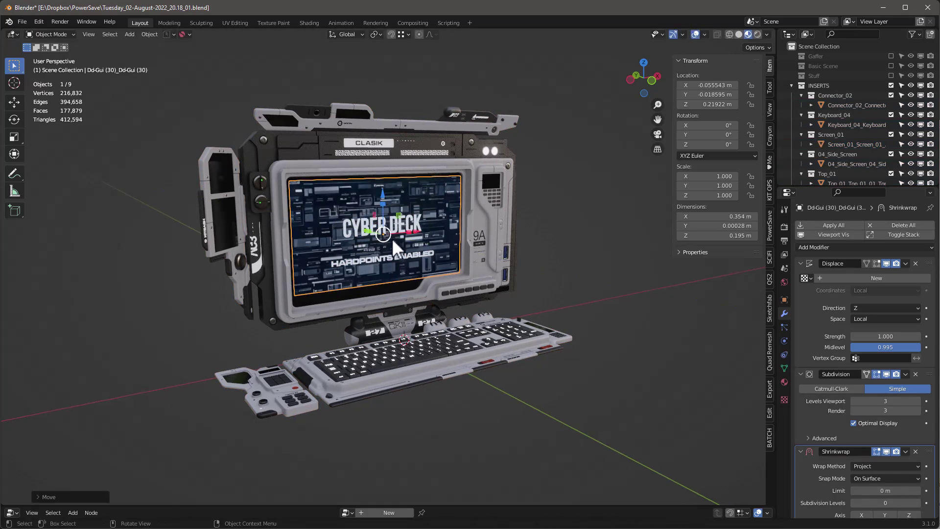
- Select all objects with the connector below the monitor as the active one and parent them to it as Object
{"action": "middle_click_drag", "start_coordinate": [456, 169], "coordinate": [417, 325]}
{"action": "key", "text": "a"}
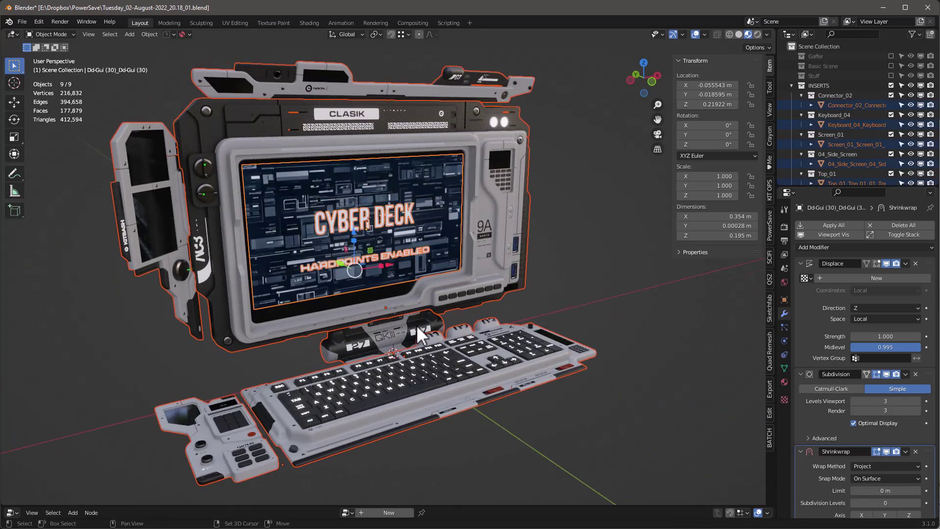
{"action": "left_click", "coordinate": [416, 325], "text": "shift"}
{"action": "middle_click_drag", "start_coordinate": [325, 351], "coordinate": [351, 346]}
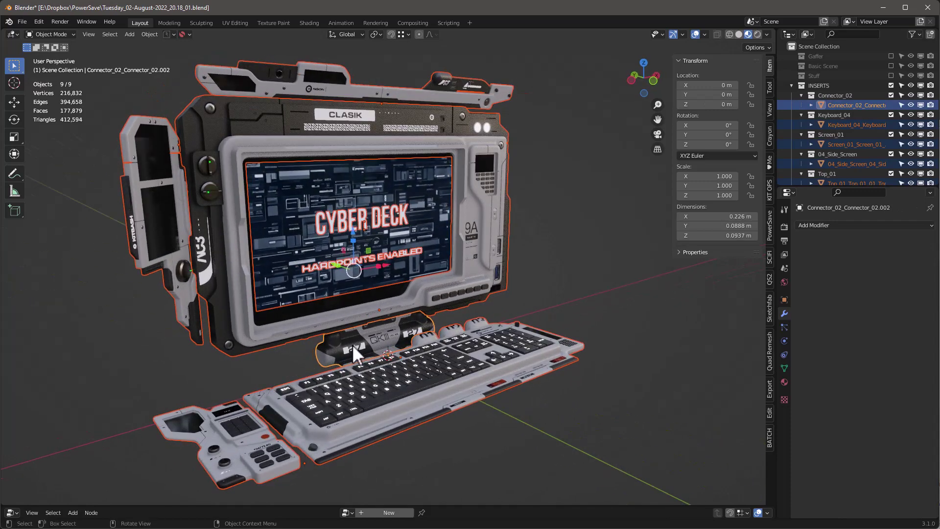
{"action": "scroll", "coordinate": [351, 346], "scroll_direction": "down", "scroll_amount": 4}
{"action": "scroll", "coordinate": [363, 345], "scroll_direction": "up", "scroll_amount": 3}
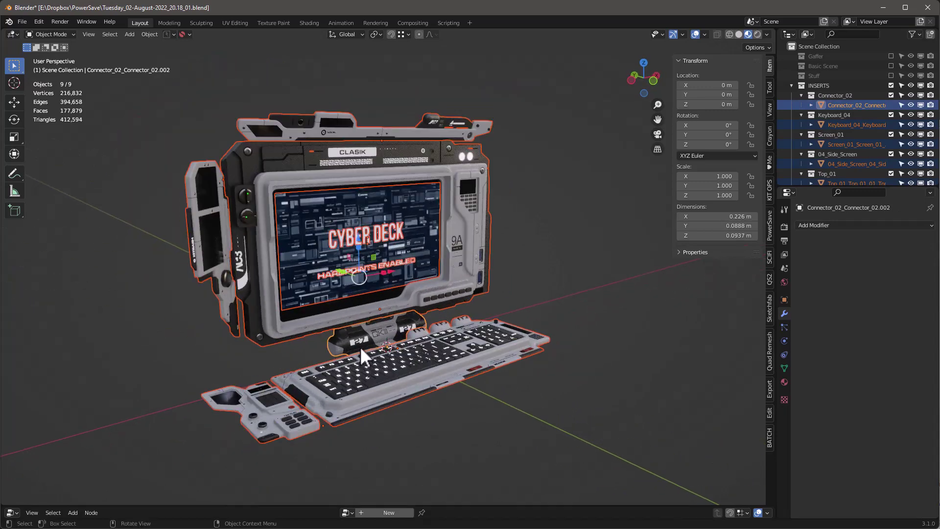
{"action": "left_click", "coordinate": [149, 34]}
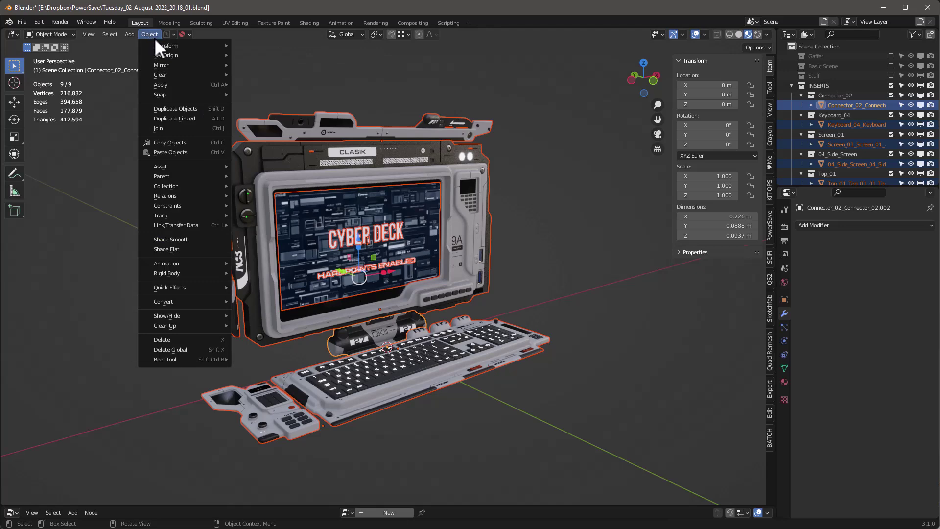
{"action": "mouse_move", "coordinate": [175, 176]}
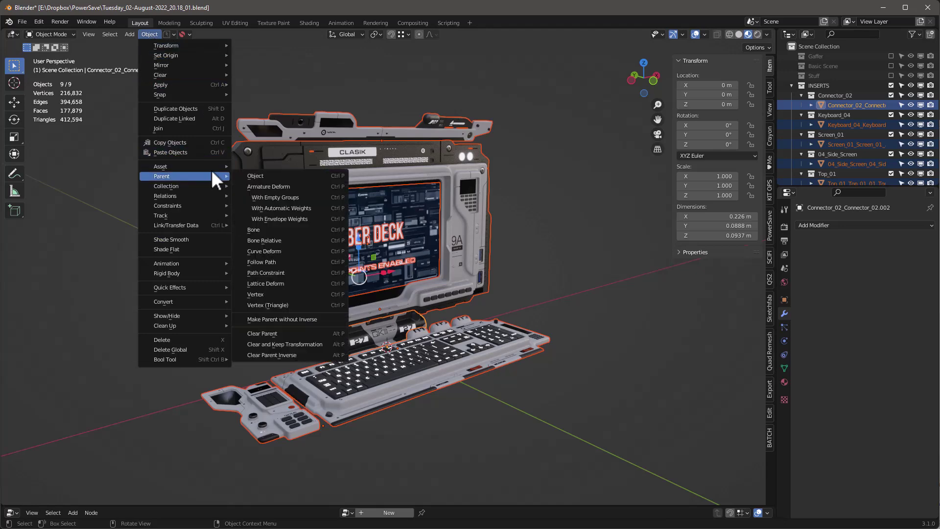
{"action": "left_click", "coordinate": [275, 175]}
- Test-move the connector to check that the parented parts follow, cancel the move and clear the selection
{"action": "left_click", "coordinate": [383, 331]}
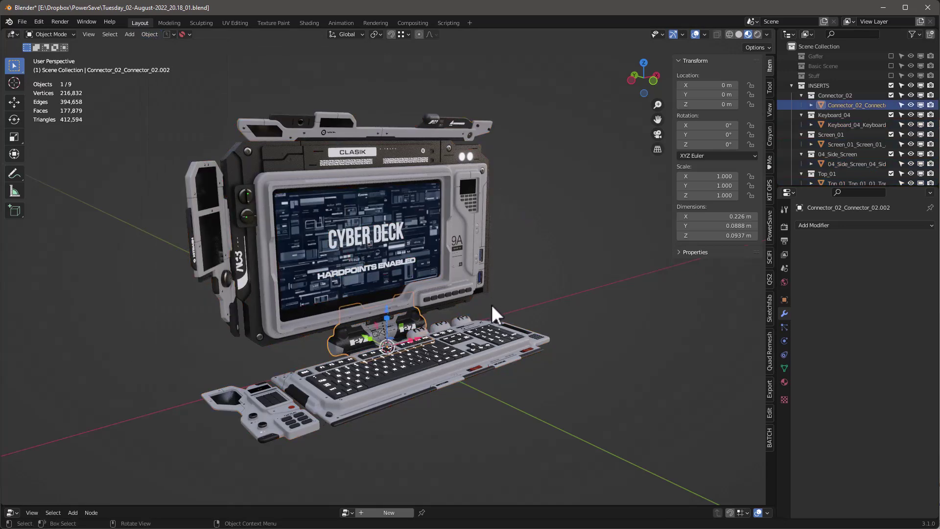
{"action": "key", "text": "g"}
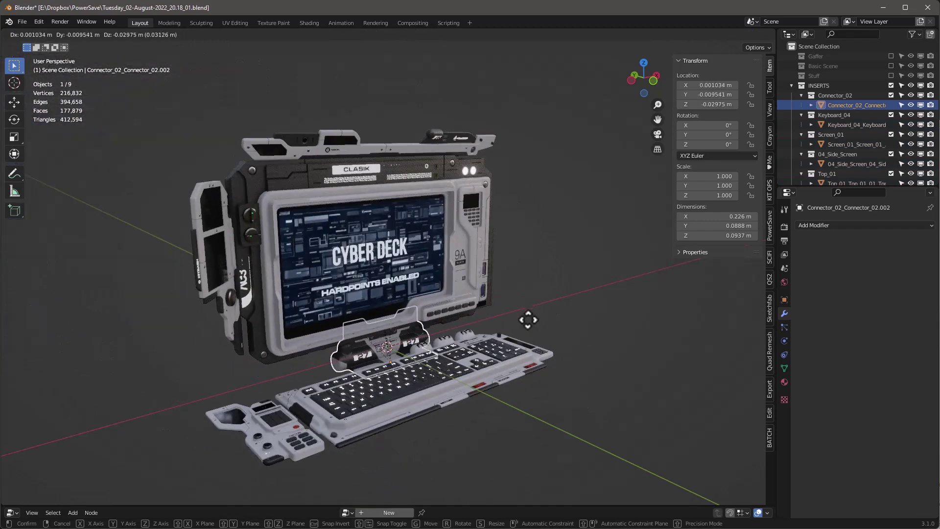
{"action": "right_click", "coordinate": [514, 277]}
{"action": "left_click", "coordinate": [538, 265]}
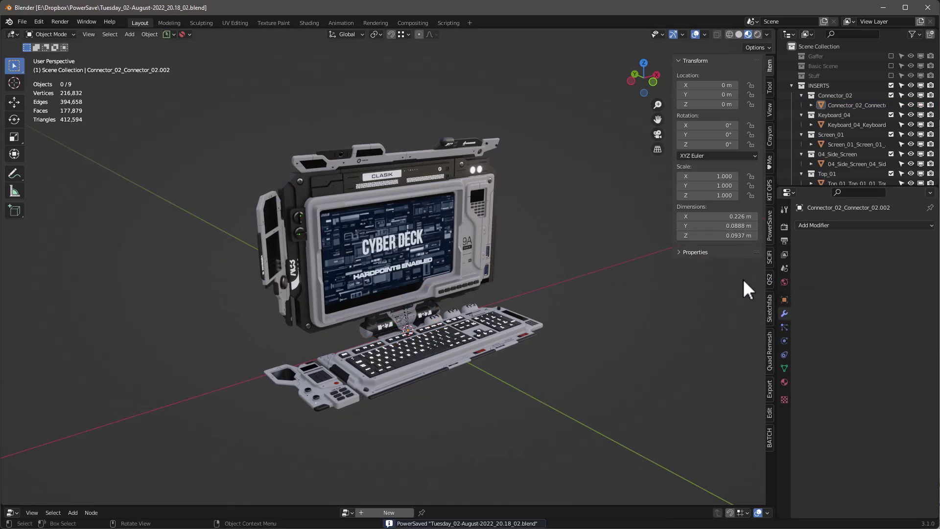
- Choose the CyberDeck KPACK in KIT OPS and select the connector below the monitor
{"action": "left_click", "coordinate": [770, 190]}
{"action": "left_click", "coordinate": [724, 137]}
{"action": "left_click", "coordinate": [710, 137]}
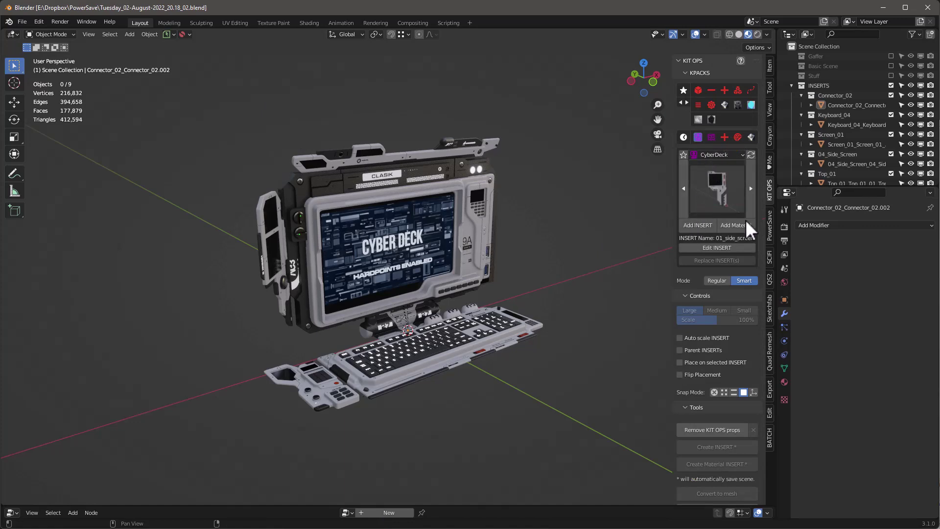
{"action": "left_click", "coordinate": [454, 227]}
{"action": "left_click", "coordinate": [414, 323]}
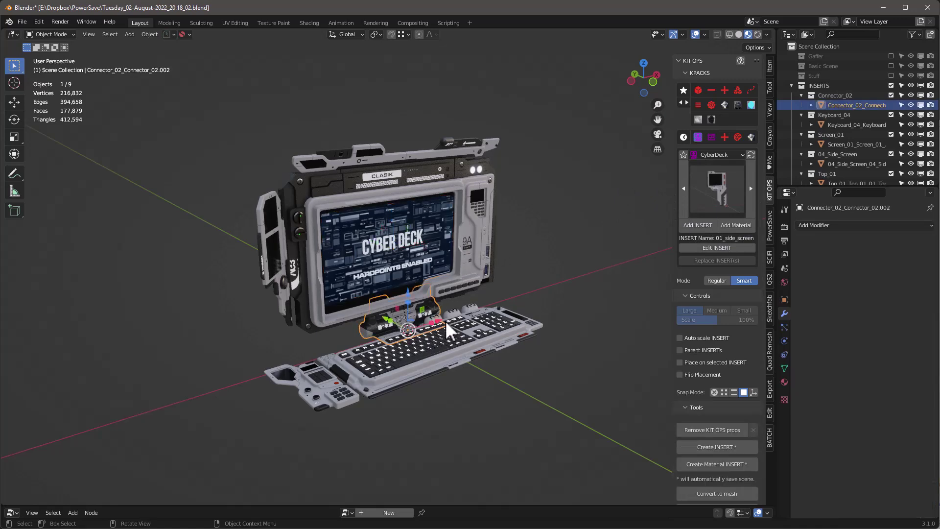
{"action": "right_click", "coordinate": [429, 307]}
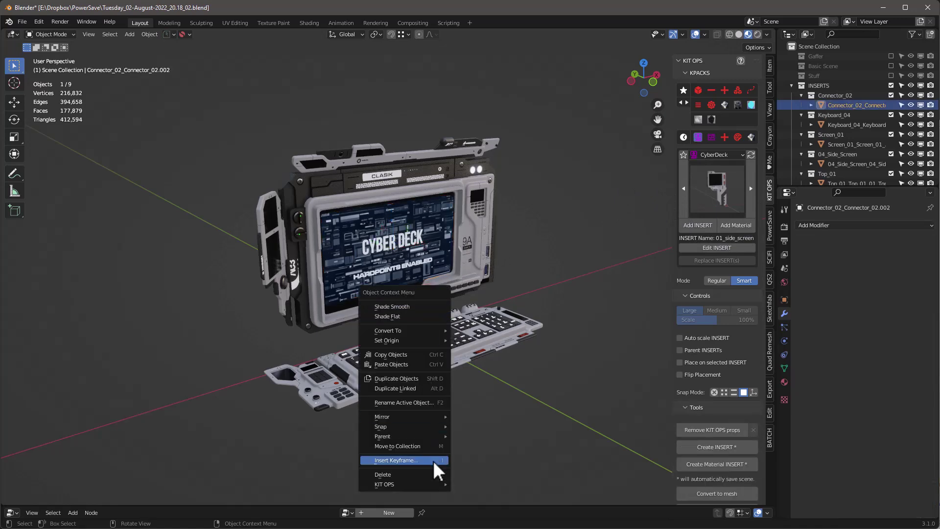
{"action": "mouse_move", "coordinate": [428, 486]}
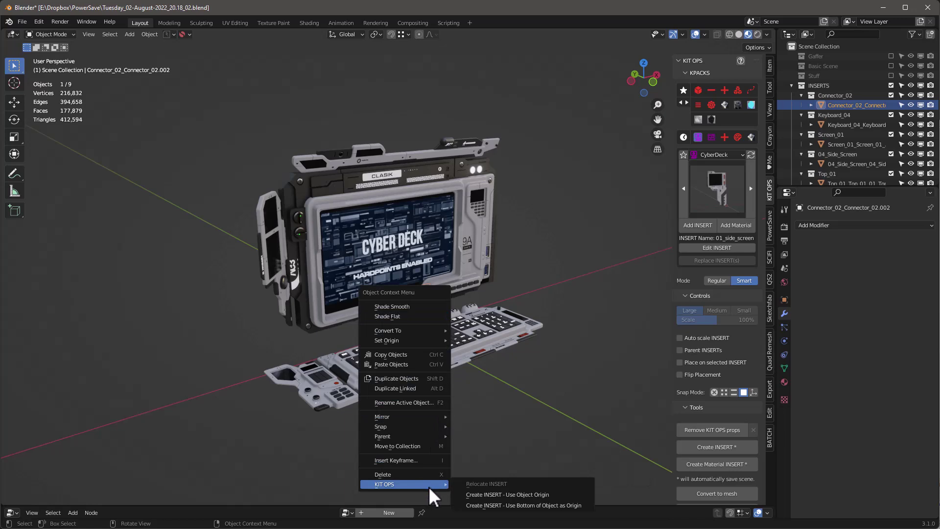
{"action": "left_click", "coordinate": [524, 495]}
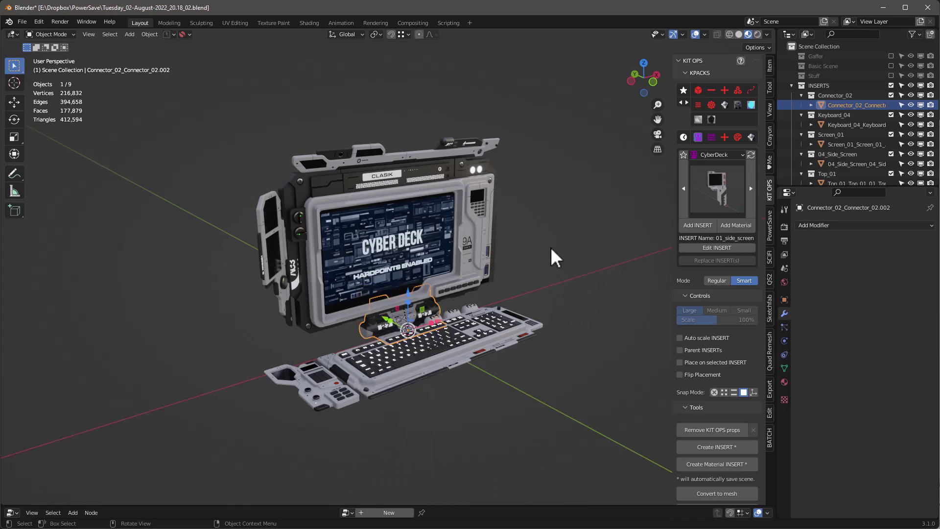
- Rename the connector object as workstation-01
{"action": "double_click", "coordinate": [834, 104]}
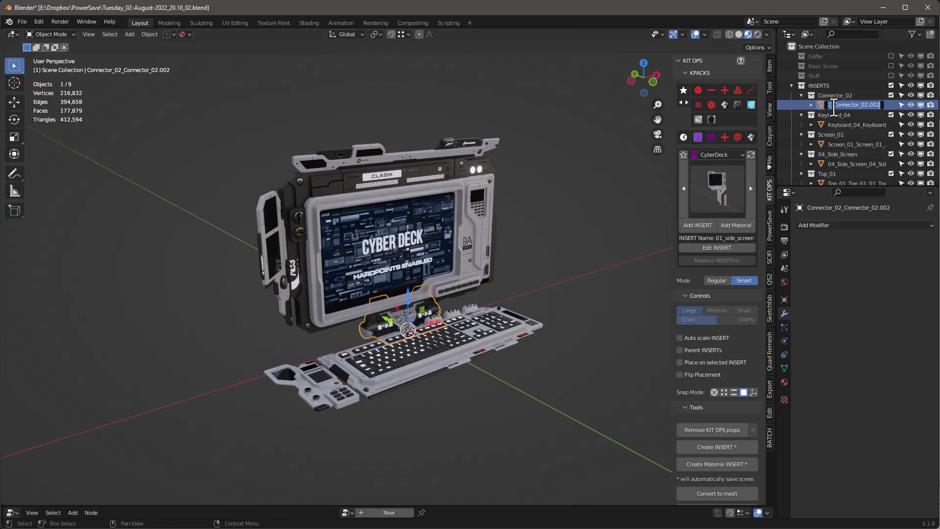
{"action": "type", "text": "workstation"}
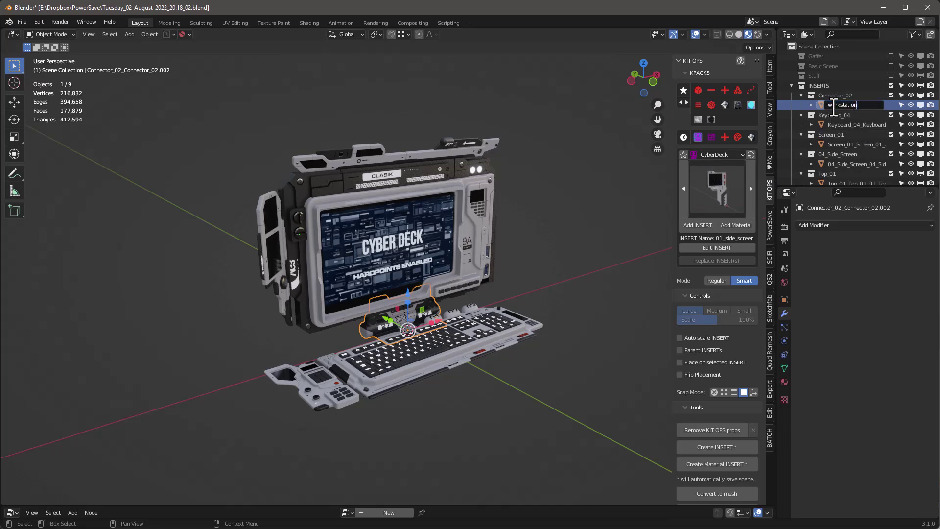
{"action": "type", "text": "-01"}
{"action": "key", "text": "Return"}
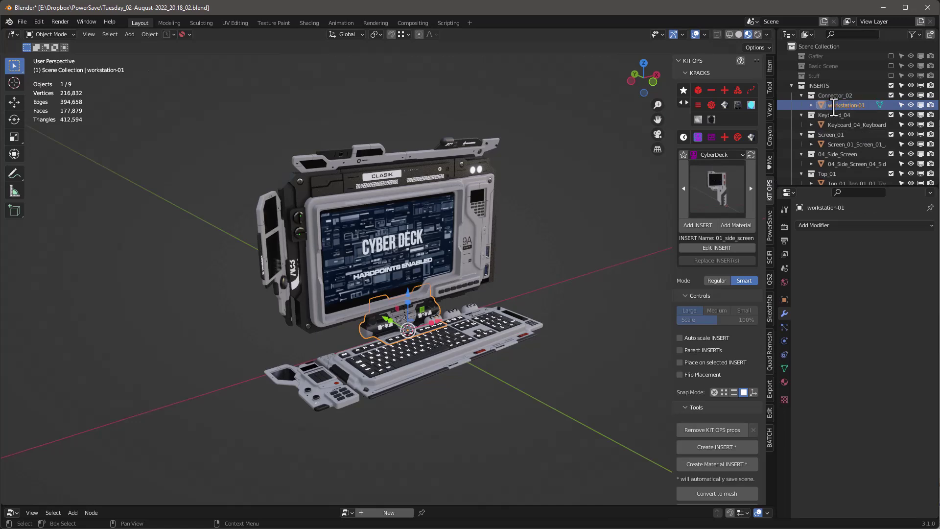
- Create a KIT OPS INSERT from the workstation-01 assembly, using the object origin
{"action": "right_click", "coordinate": [433, 307]}
{"action": "mouse_move", "coordinate": [414, 486]}
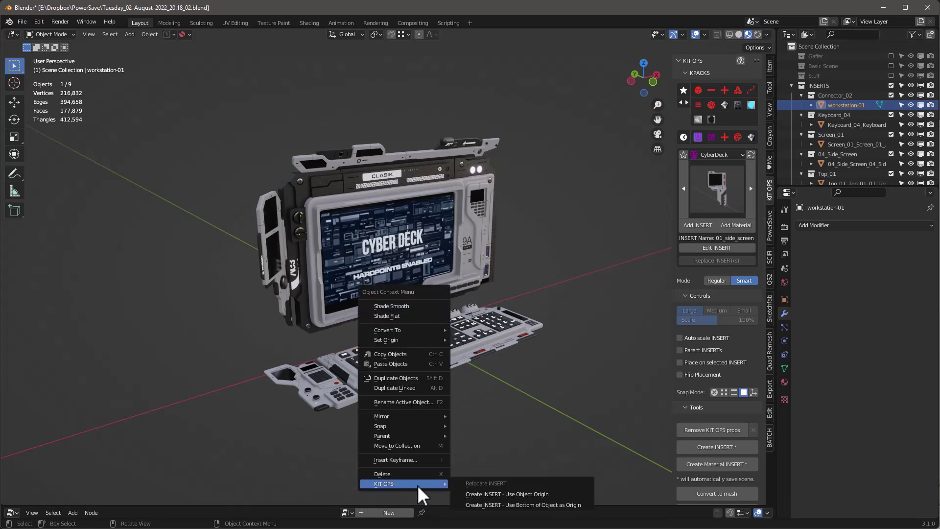
{"action": "left_click", "coordinate": [534, 498]}
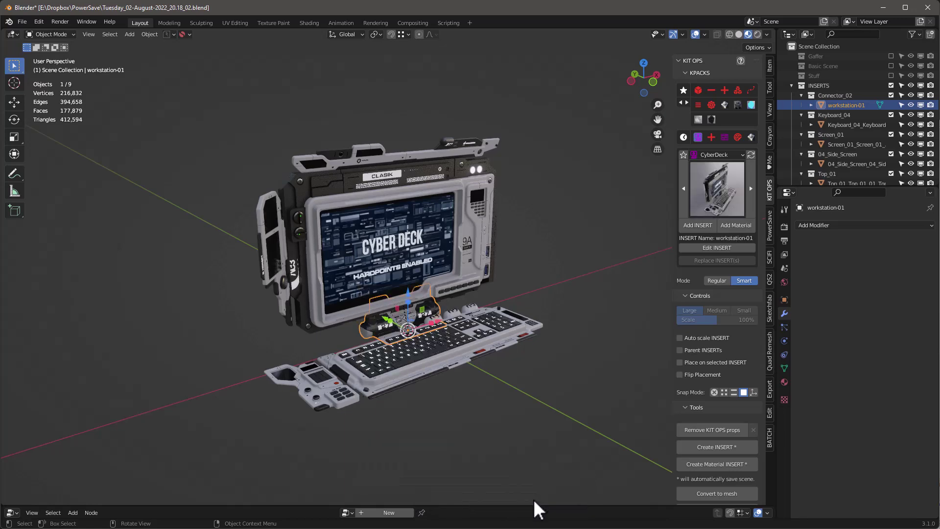
- Start a new scene file without saving the changes to the current one
{"action": "left_click", "coordinate": [22, 22]}
{"action": "mouse_move", "coordinate": [34, 33]}
{"action": "left_click", "coordinate": [141, 34]}
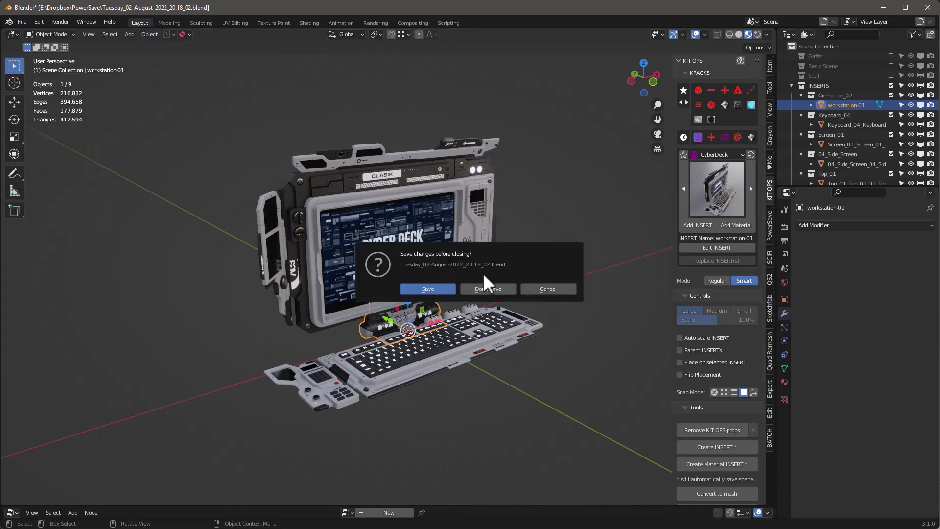
{"action": "left_click", "coordinate": [487, 289]}
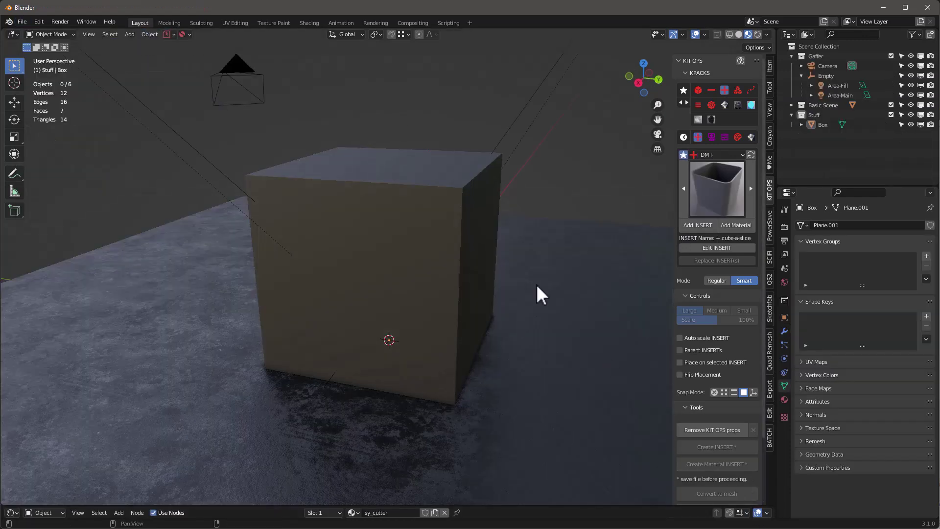
- Select only the box and choose the workstation-01 INSERT from the CyberDeck KPACK
{"action": "middle_click_drag", "start_coordinate": [421, 193], "coordinate": [438, 222]}
{"action": "left_click", "coordinate": [441, 190]}
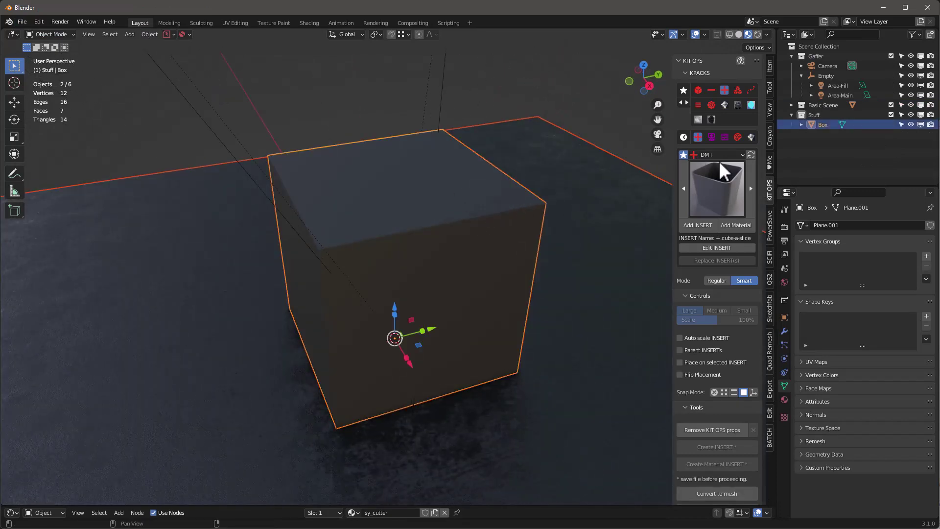
{"action": "left_click", "coordinate": [466, 194]}
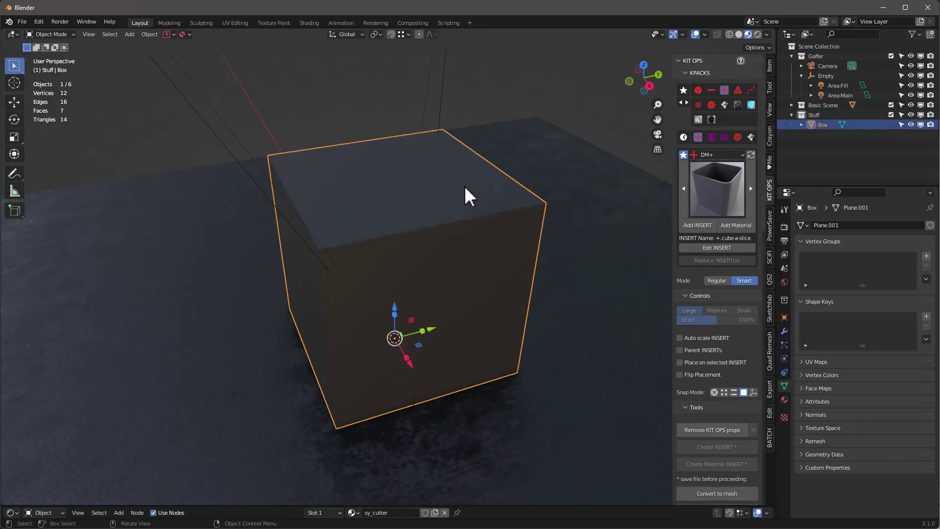
{"action": "left_click", "coordinate": [712, 137]}
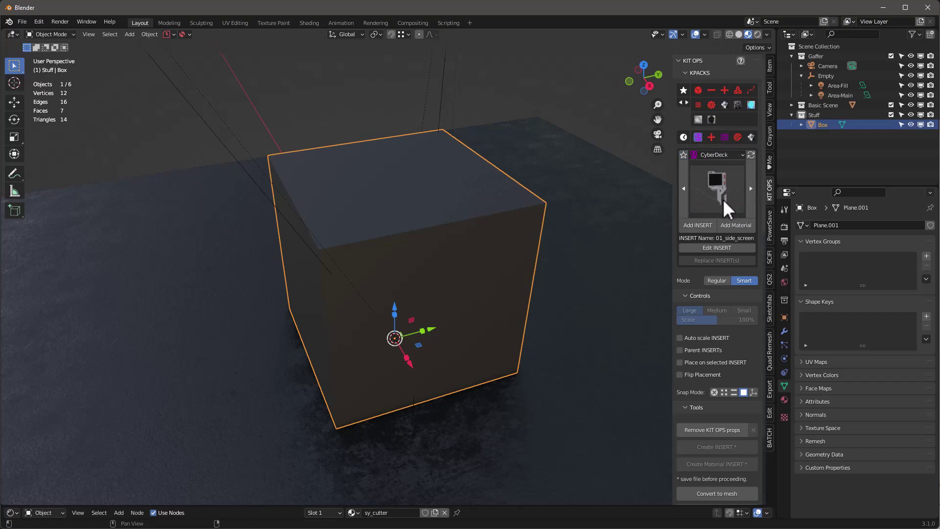
{"action": "left_click", "coordinate": [726, 200]}
{"action": "left_click", "coordinate": [672, 424]}
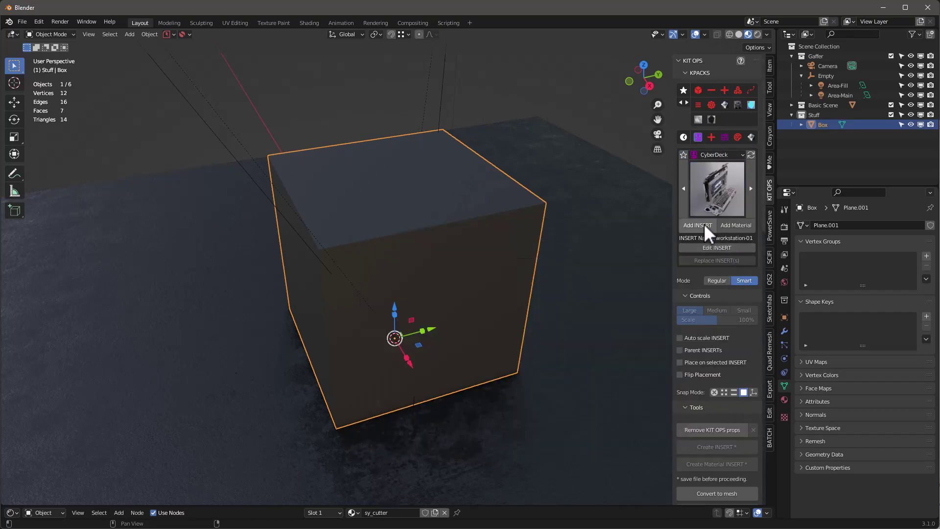
- Place the workstation-01 INSERT enlarged on the top face of the box and clear the selection
{"action": "left_click", "coordinate": [415, 198]}
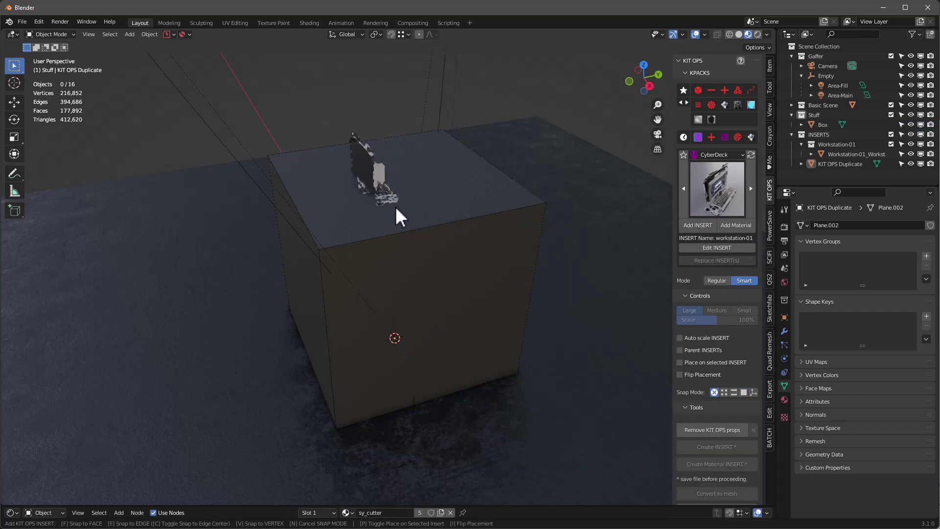
{"action": "scroll", "coordinate": [402, 201], "scroll_direction": "up", "scroll_amount": 5}
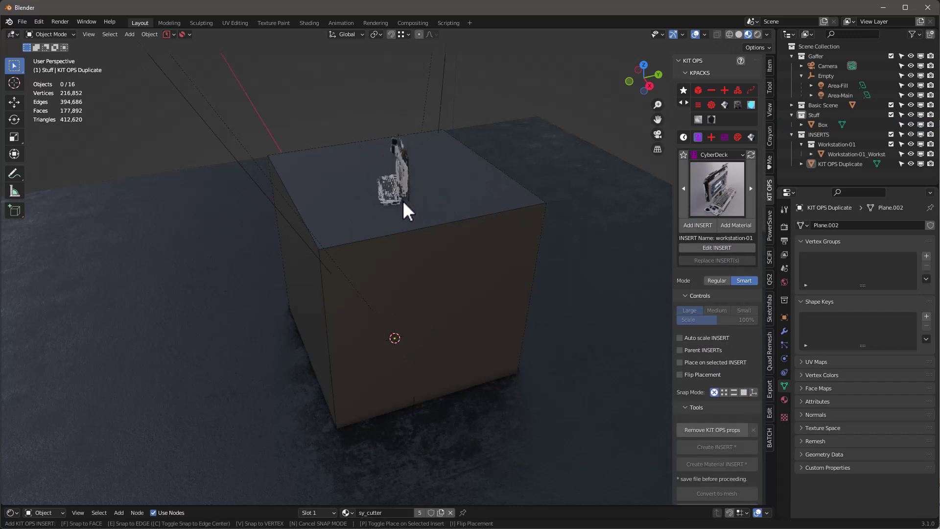
{"action": "scroll", "coordinate": [403, 201], "scroll_direction": "up", "scroll_amount": 3}
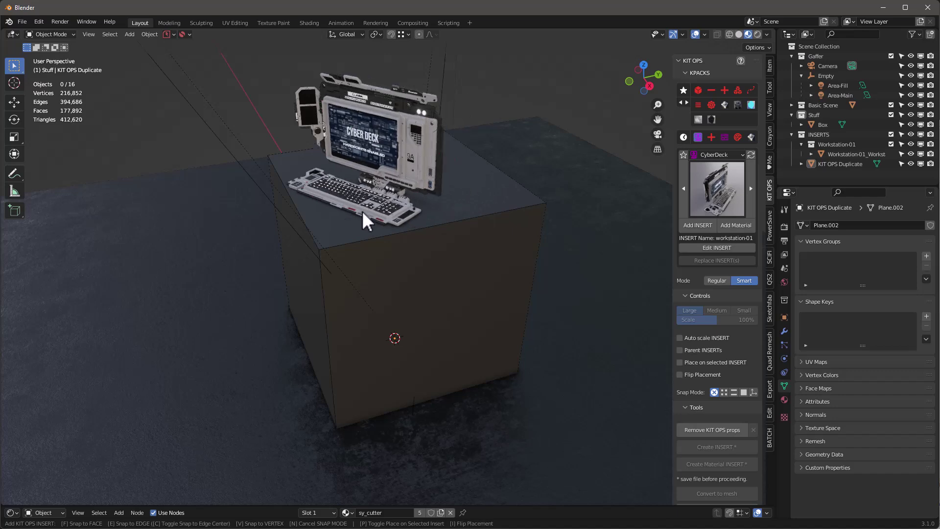
{"action": "left_click", "coordinate": [387, 186]}
{"action": "scroll", "coordinate": [424, 196], "scroll_direction": "up", "scroll_amount": 2}
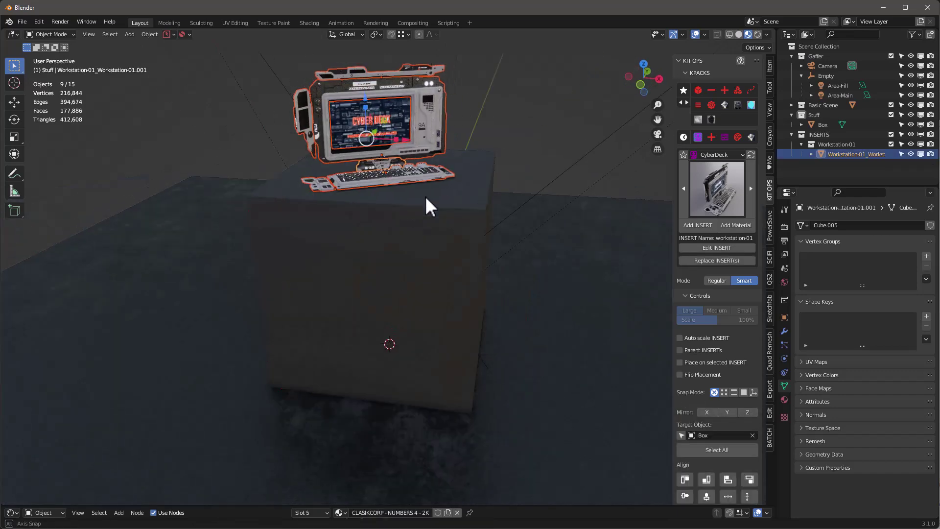
{"action": "scroll", "coordinate": [441, 227], "scroll_direction": "up", "scroll_amount": 4}
{"action": "key", "text": "alt+a"}
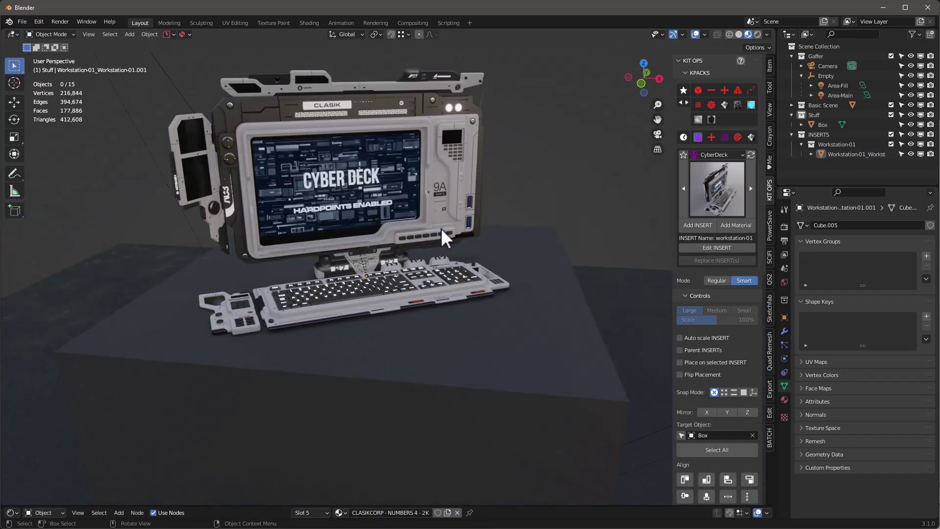